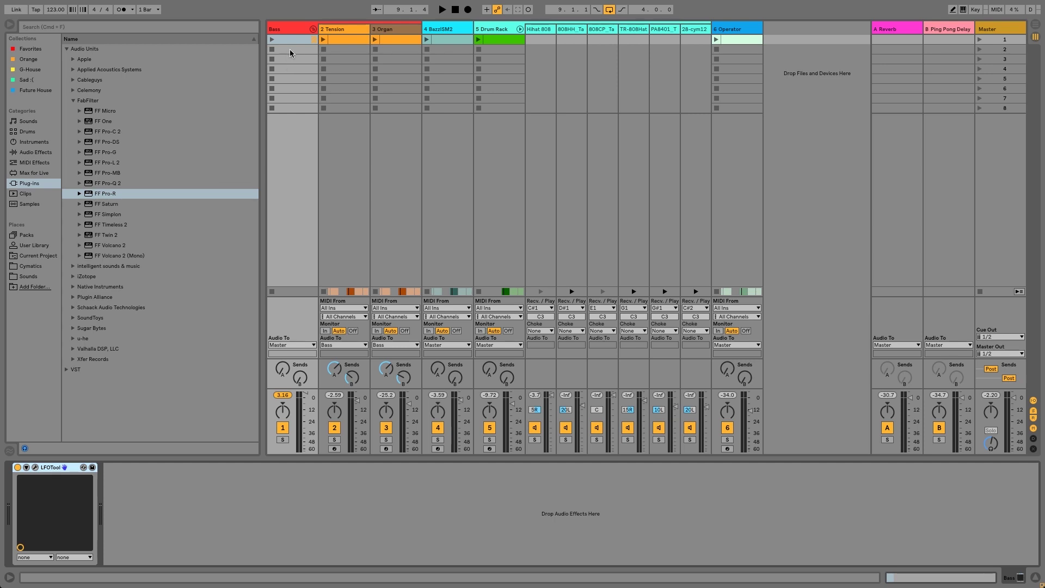
Load FF Saturn onto the Bass group, keep the Warm Tape style and hide the plug-in's modulation section.
left_click(290, 29)
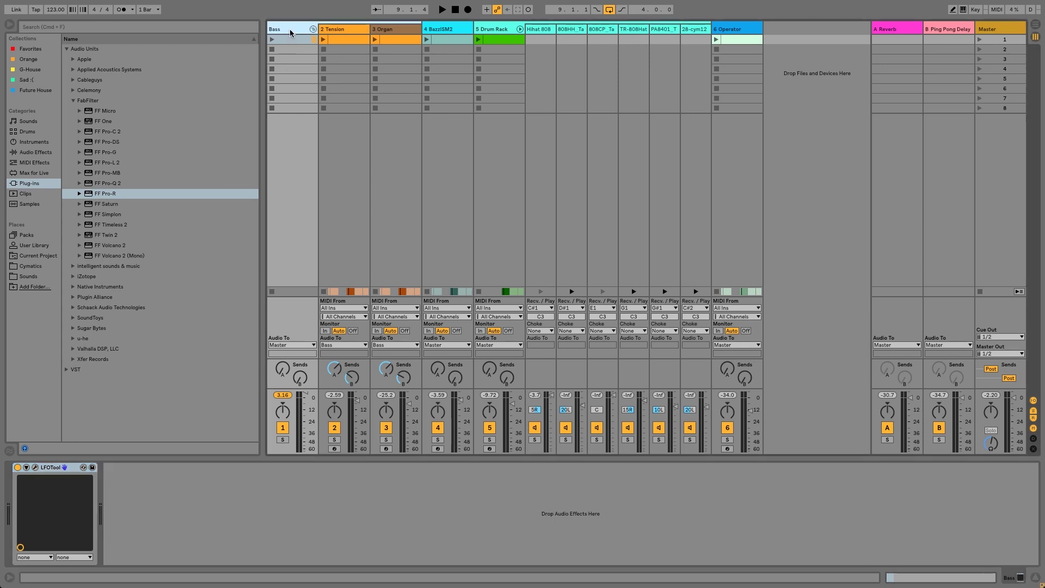
double_click(136, 204)
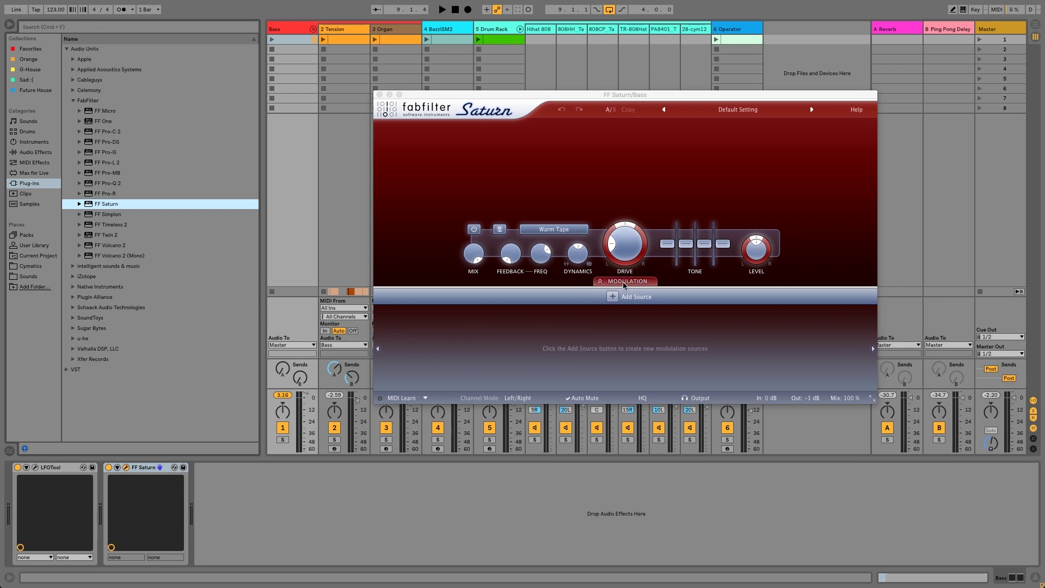
mouse_move(625, 285)
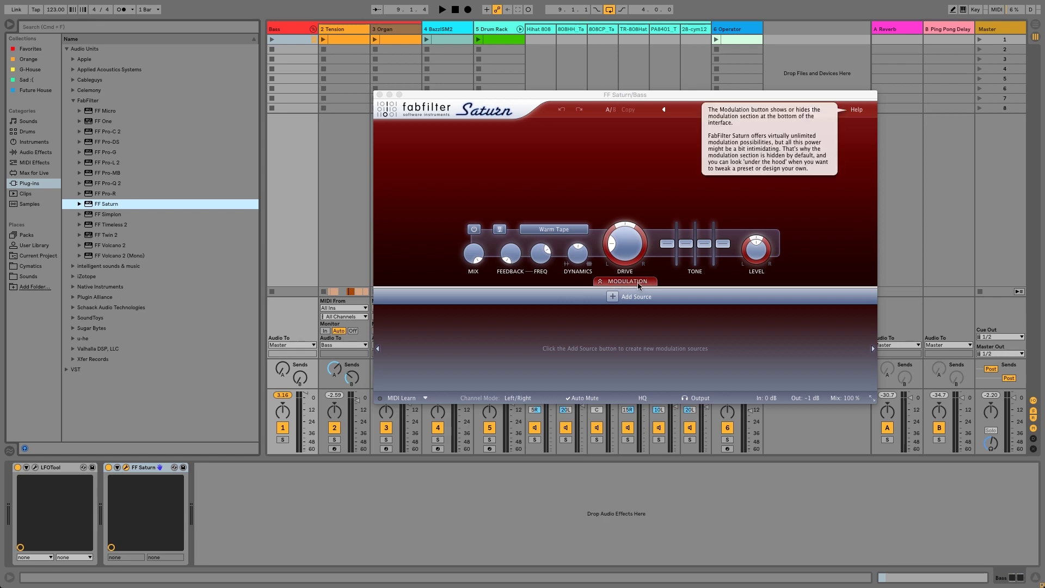
left_click(561, 231)
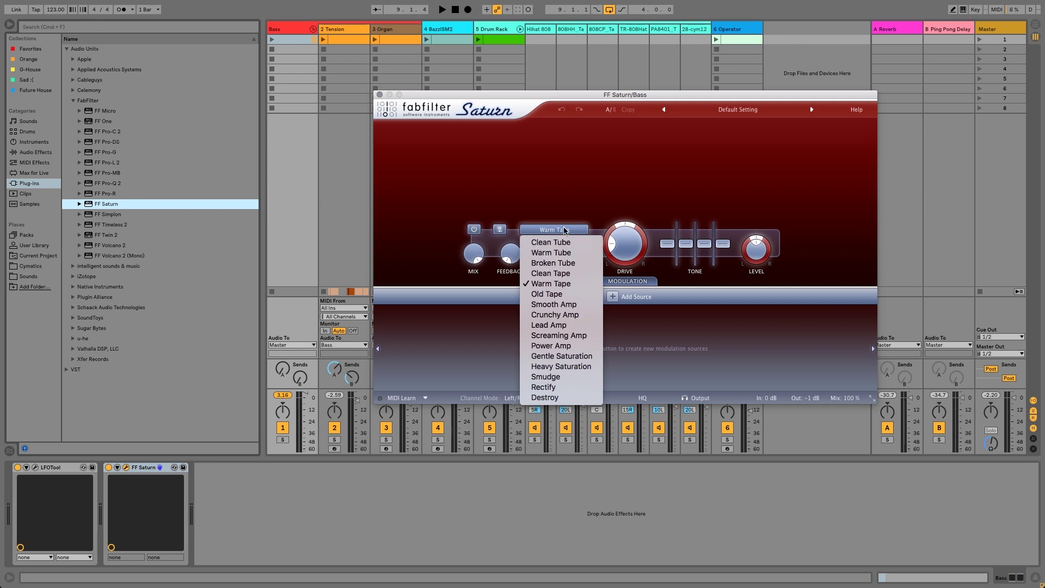
left_click(566, 283)
left_click(628, 281)
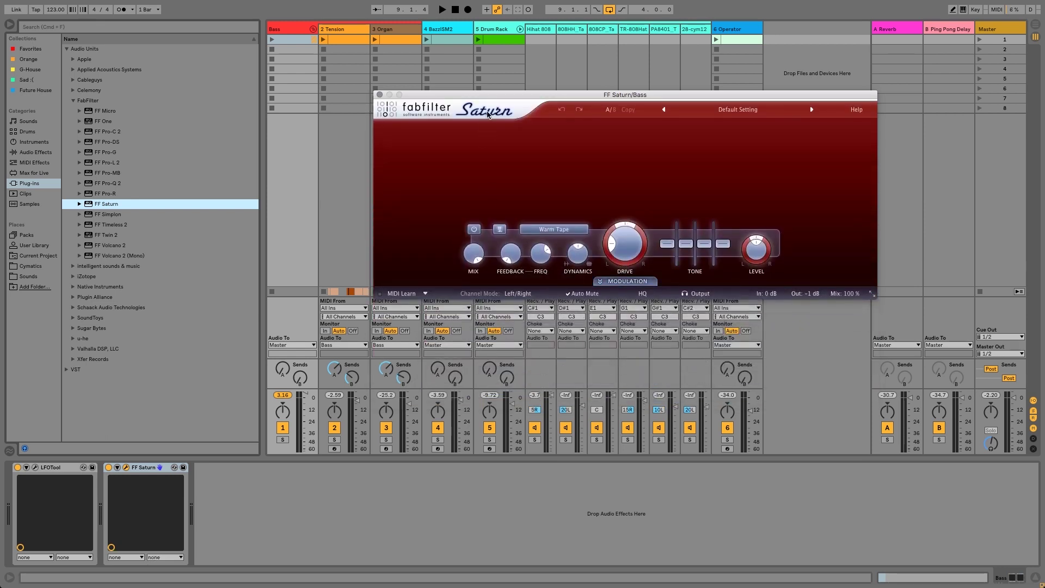
left_click_drag(491, 95, 538, 92)
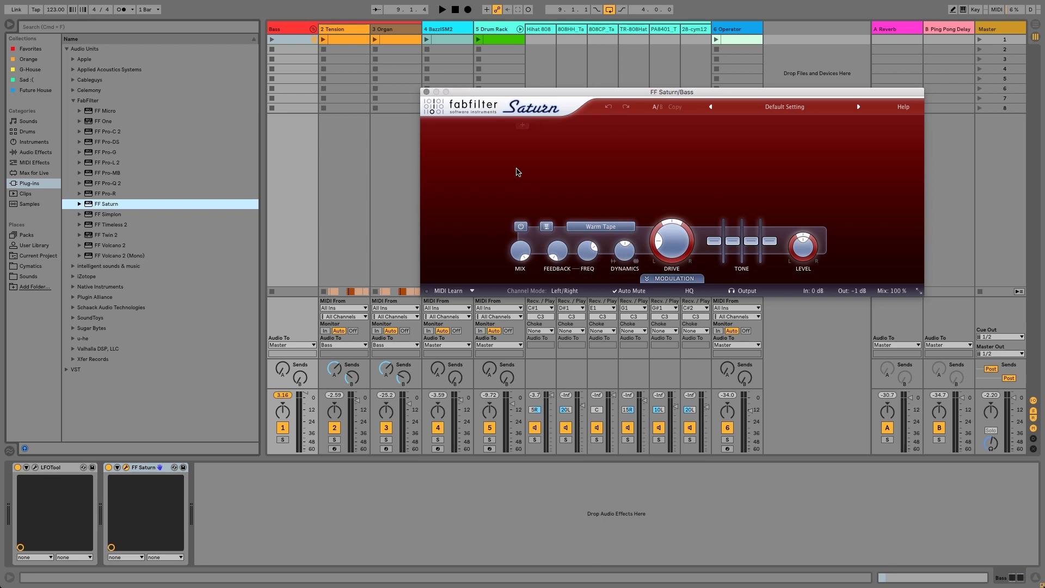
Try splitting Saturn's spectrum into three bands, and remove the added bands.
left_click(601, 226)
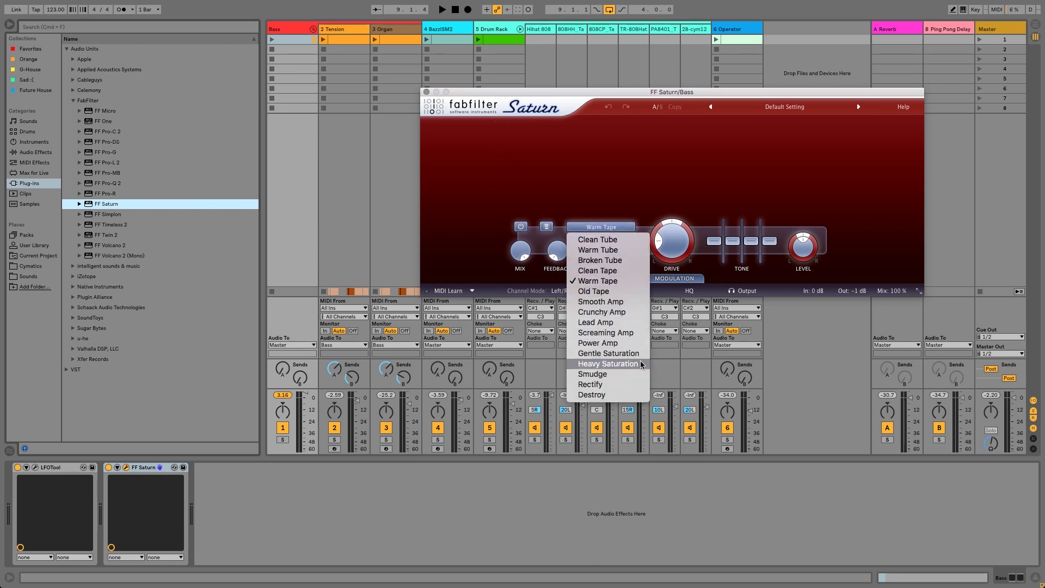
left_click(593, 191)
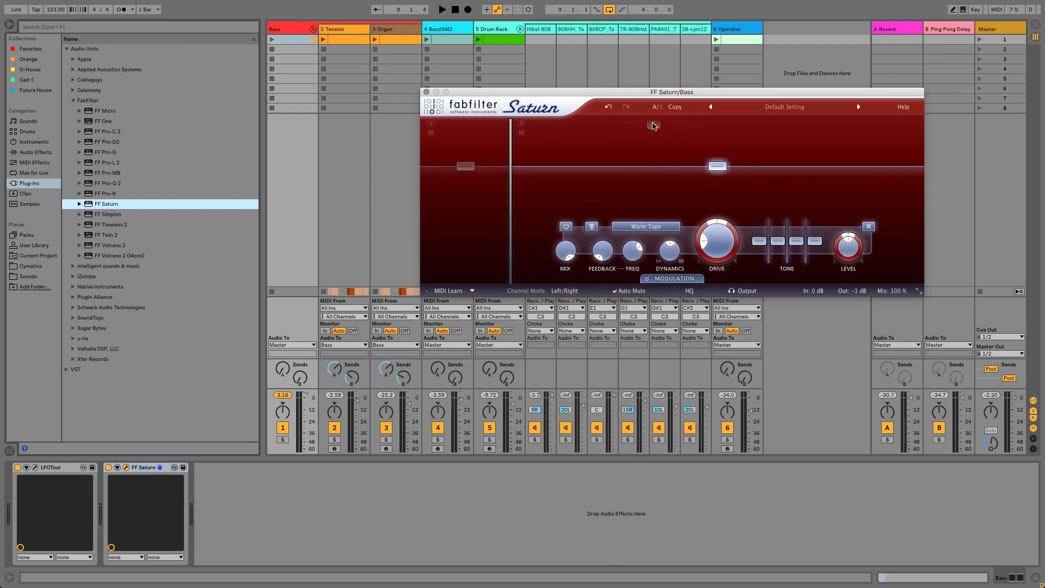
left_click(660, 125)
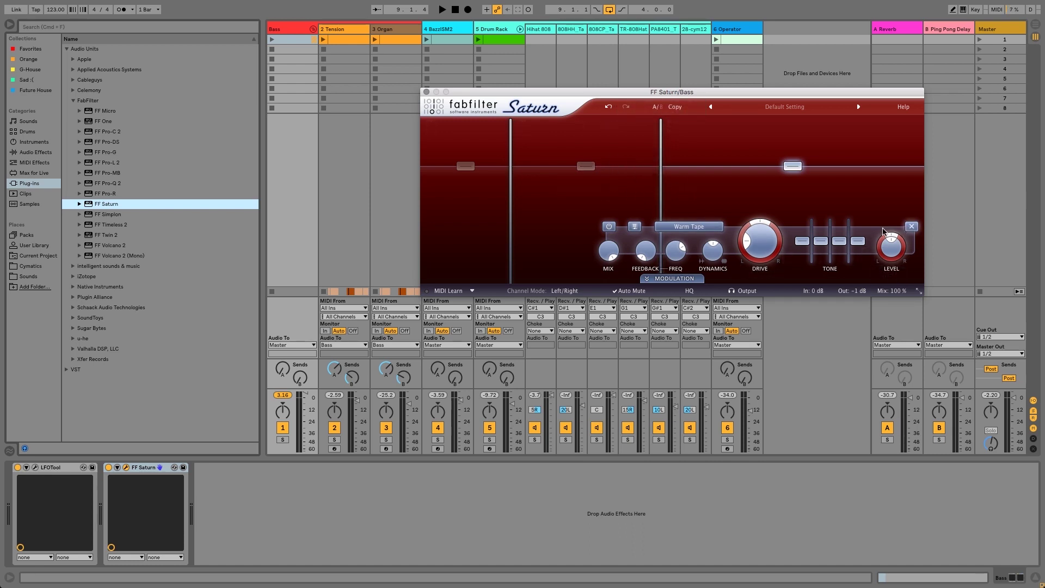
left_click_drag(733, 93, 661, 100)
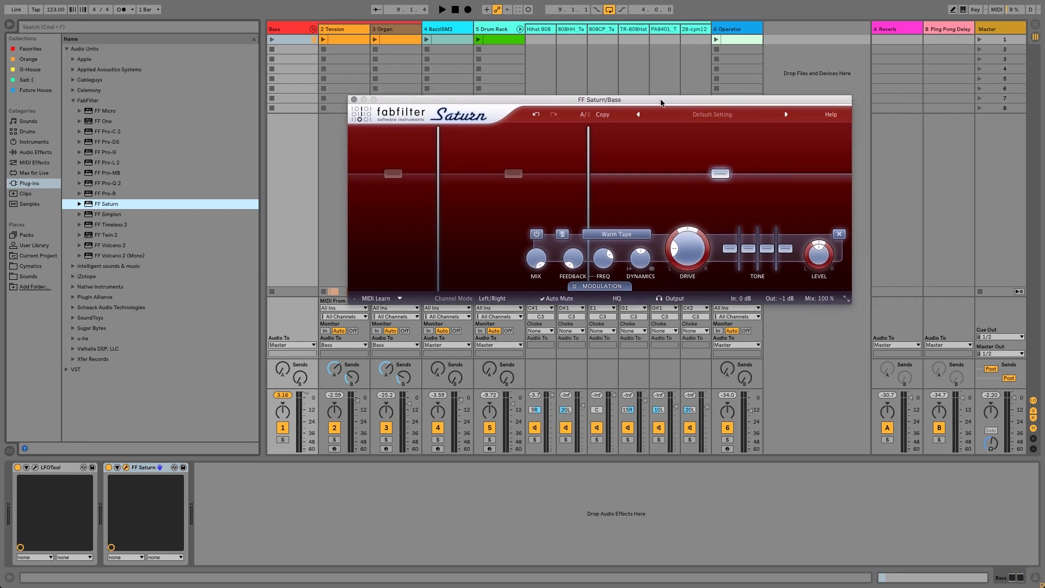
left_click(839, 234)
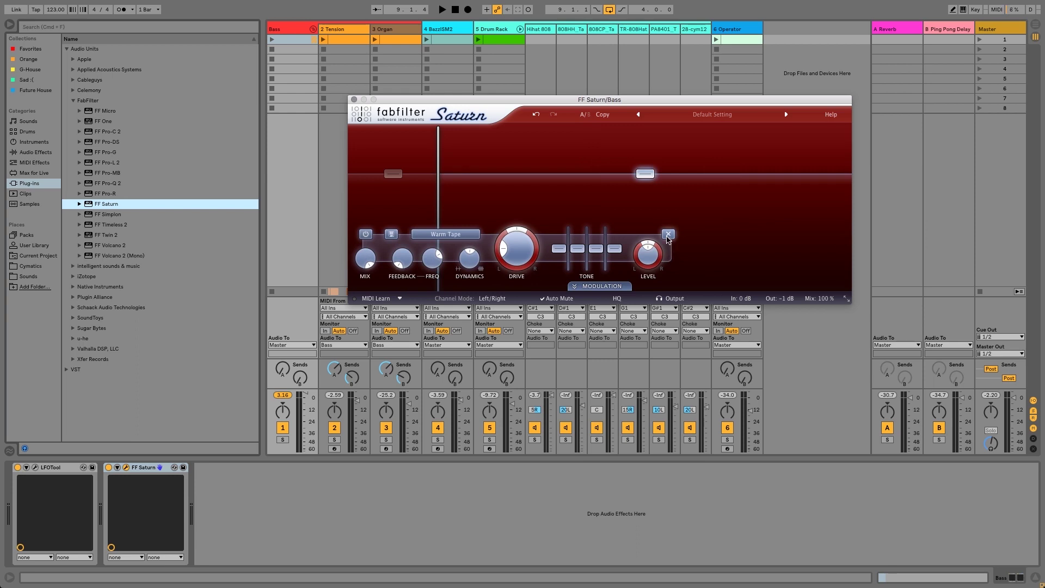
left_click(691, 234)
left_click_drag(516, 101, 580, 103)
Bypass Saturn on the Bass group, play the loop and lower the system volume.
left_click(326, 482)
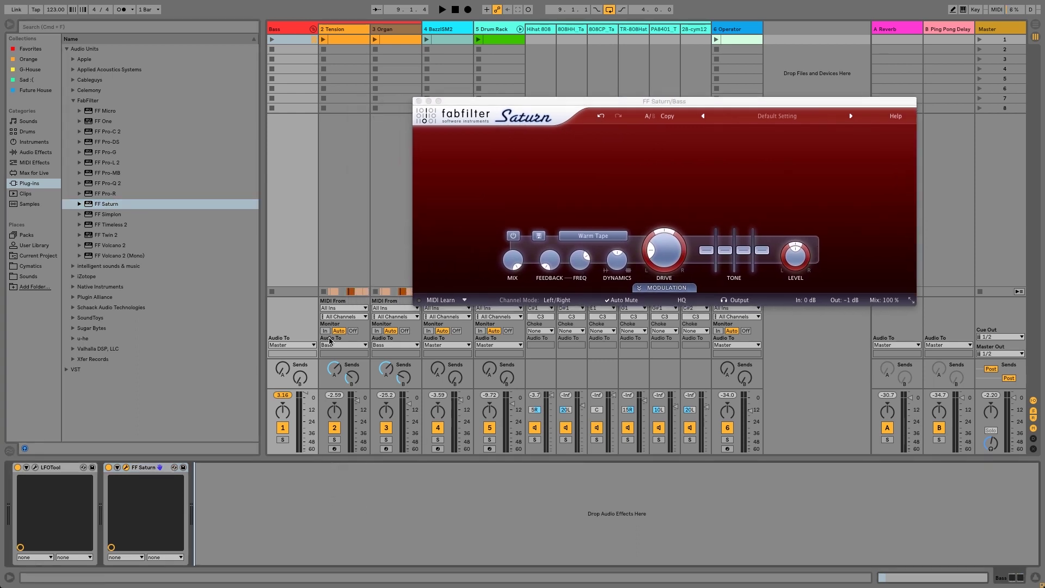
left_click(299, 30)
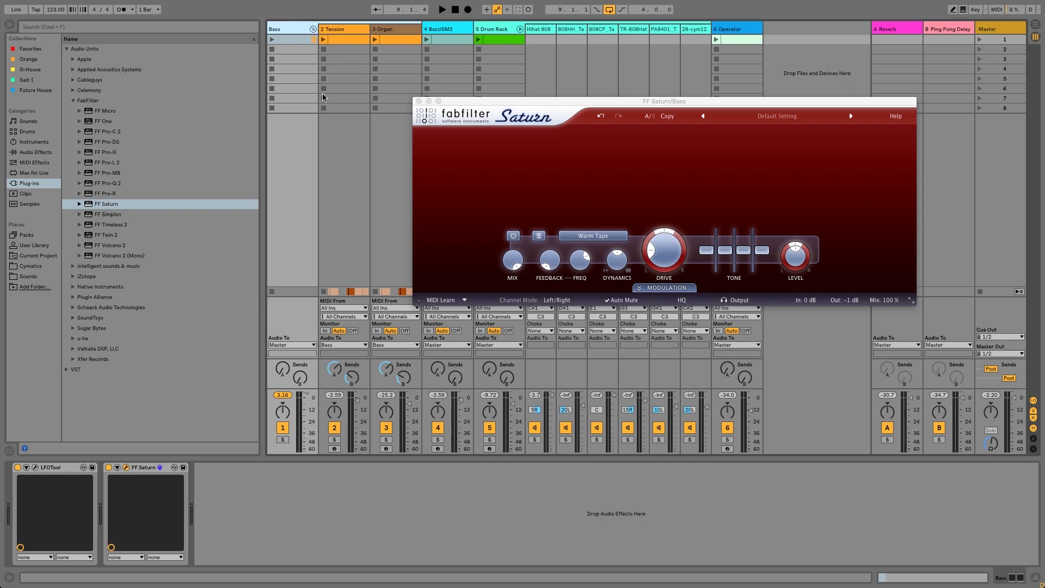
left_click(108, 468)
left_click(288, 28)
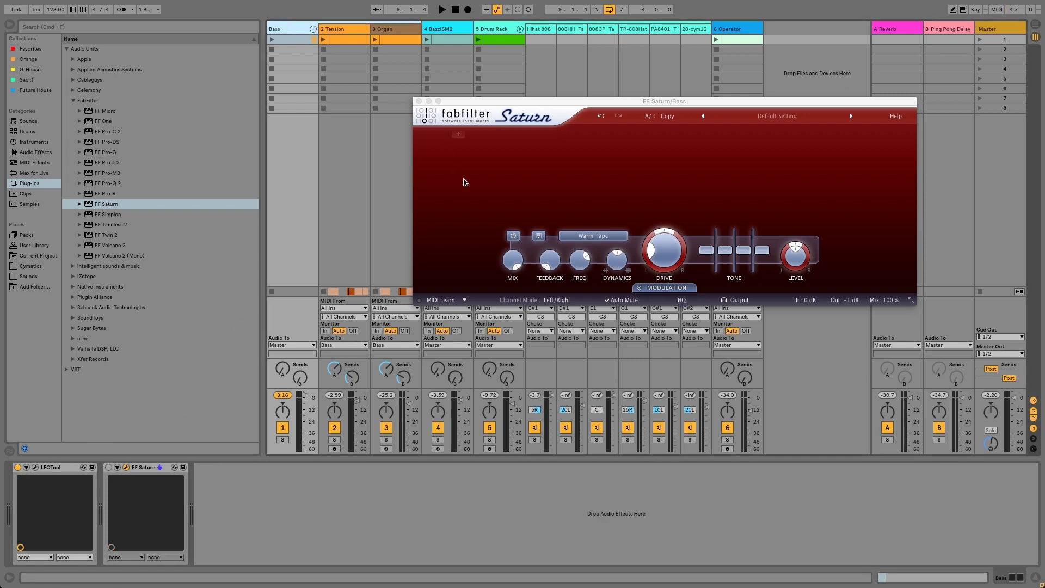
key("space")
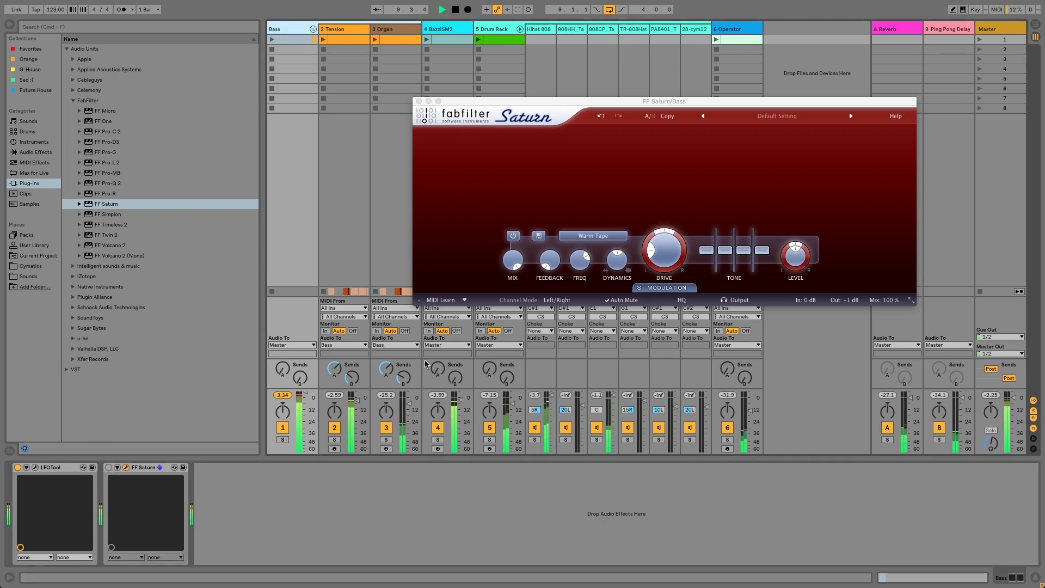
key("XF86AudioLowerVolume")
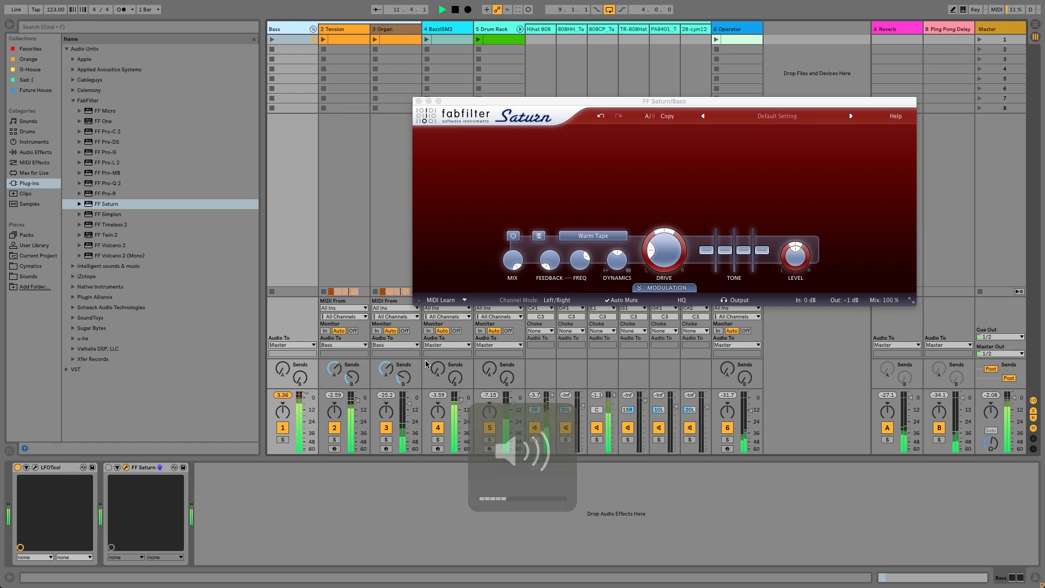
Set the Bass group's volume to 3.0 dB and raise the master volume during playback, and stop the loop.
left_click(305, 394)
left_click_drag(305, 394, 303, 400)
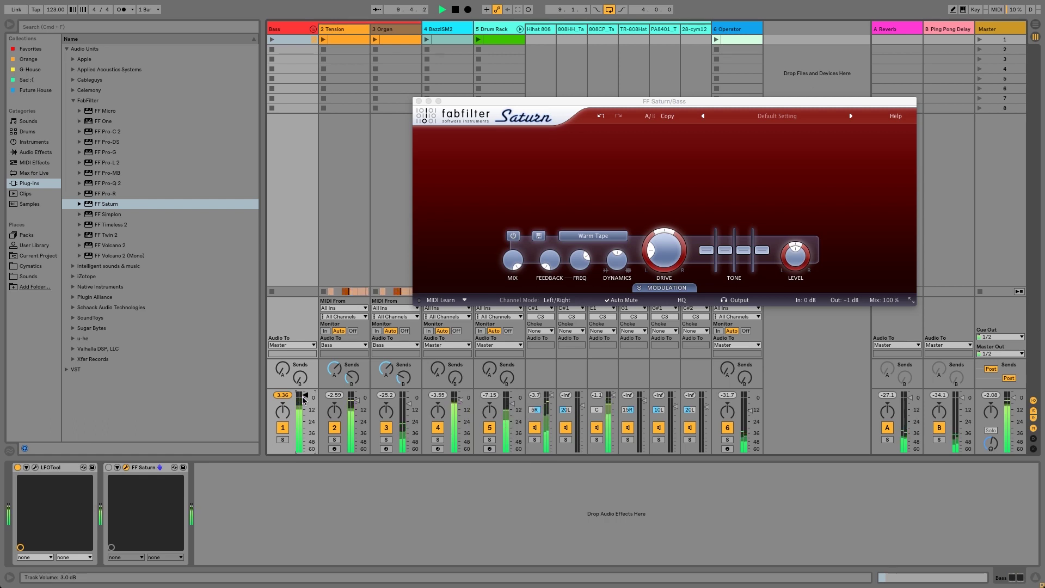
left_click_drag(1012, 401, 1012, 396)
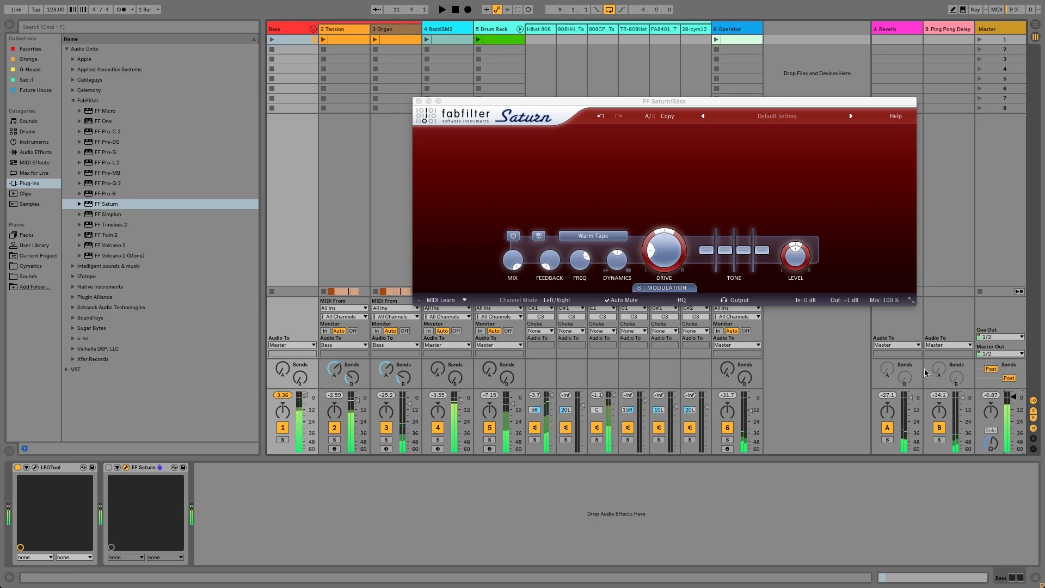
key("space")
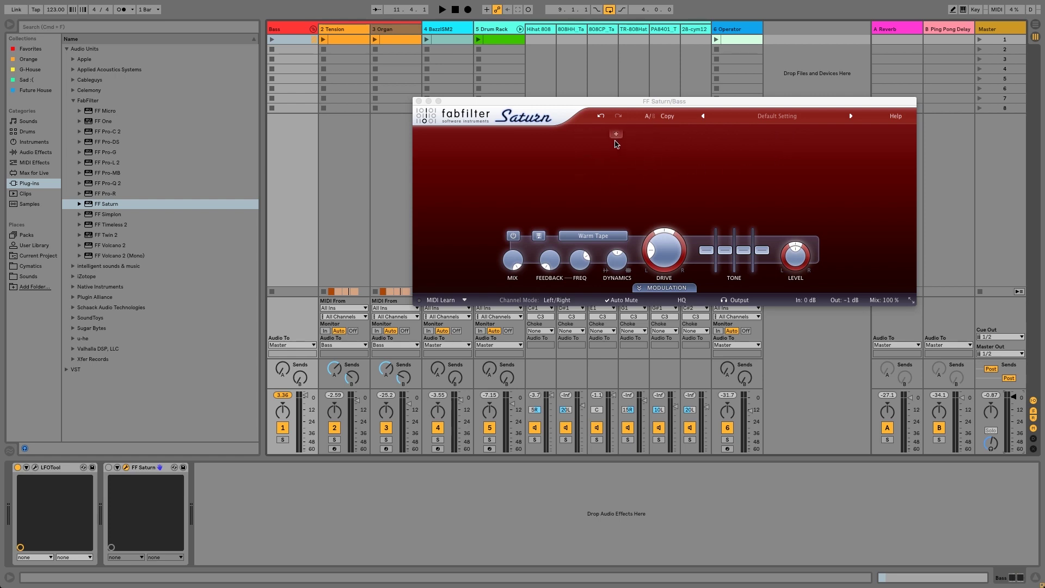
left_click(604, 235)
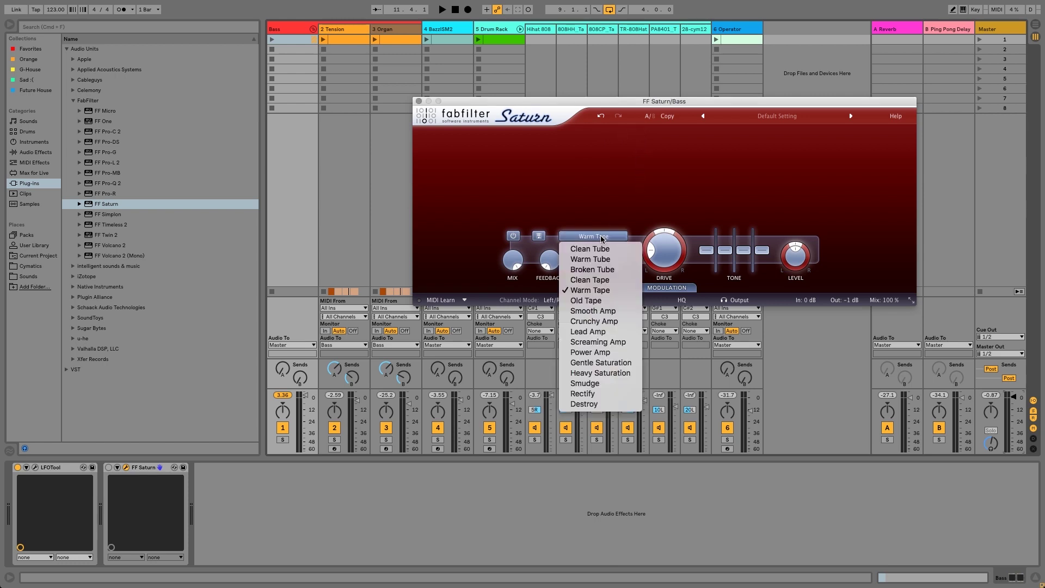
left_click(601, 238)
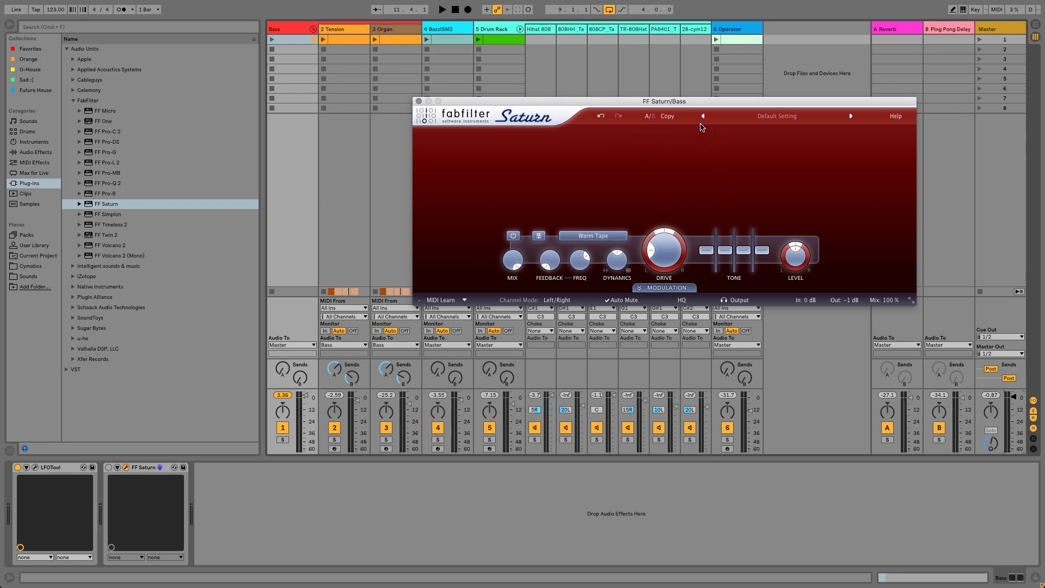
Split Saturn's spectrum into two bands with the crossover at about 731 Hz.
left_click_drag(699, 101, 636, 138)
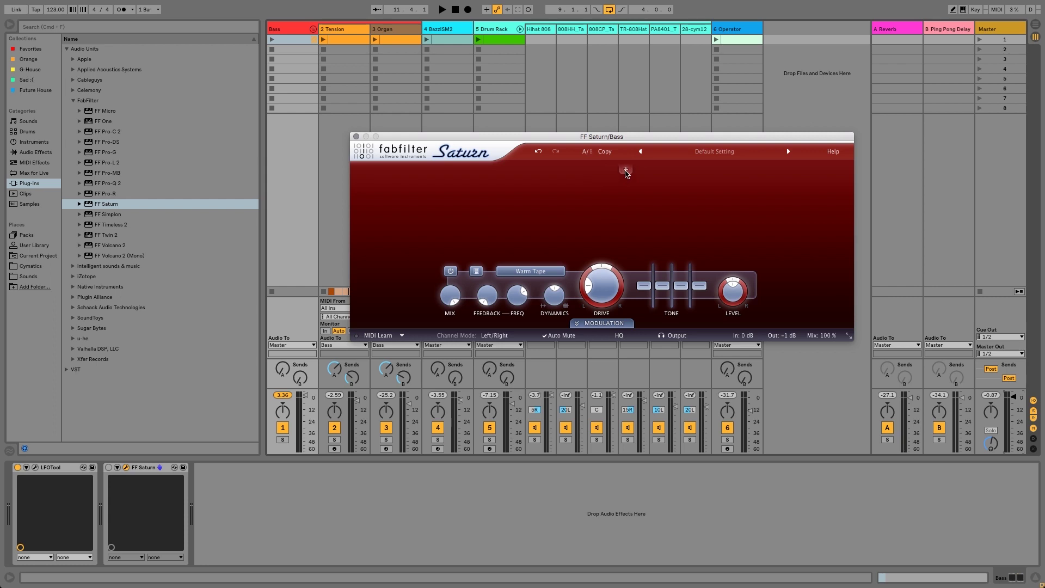
left_click(626, 174)
mouse_move(622, 196)
left_mouse_down()
mouse_move(661, 201)
mouse_move(608, 201)
left_mouse_up()
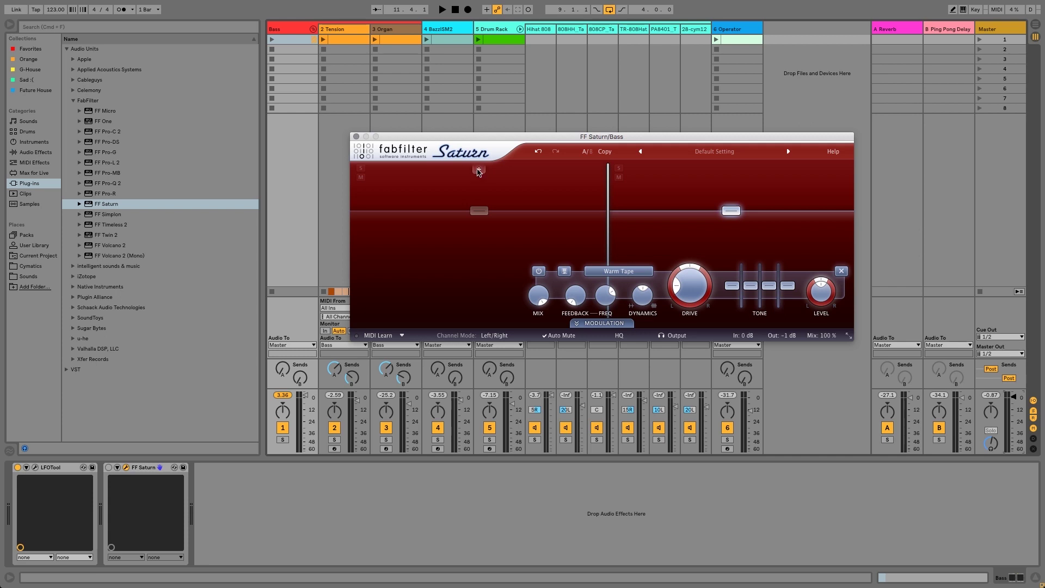
left_click_drag(489, 139, 465, 97)
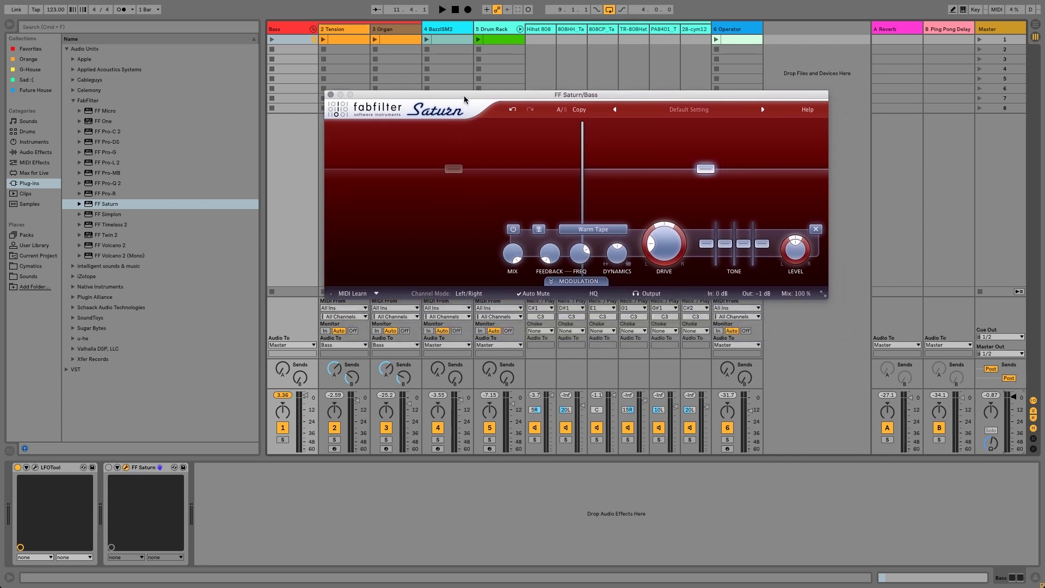
left_click(823, 294)
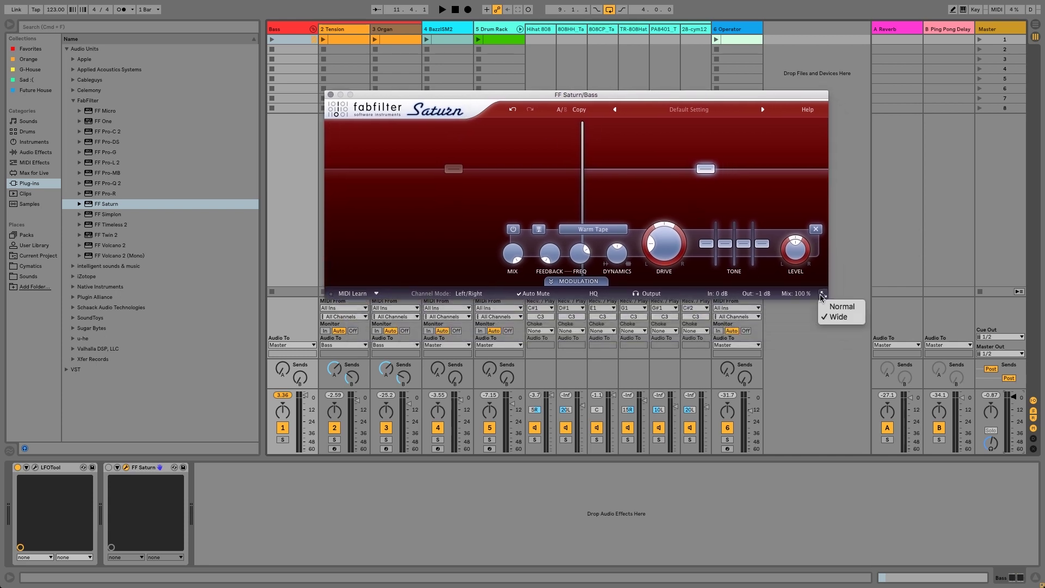
left_click(677, 98)
left_click_drag(533, 98, 555, 99)
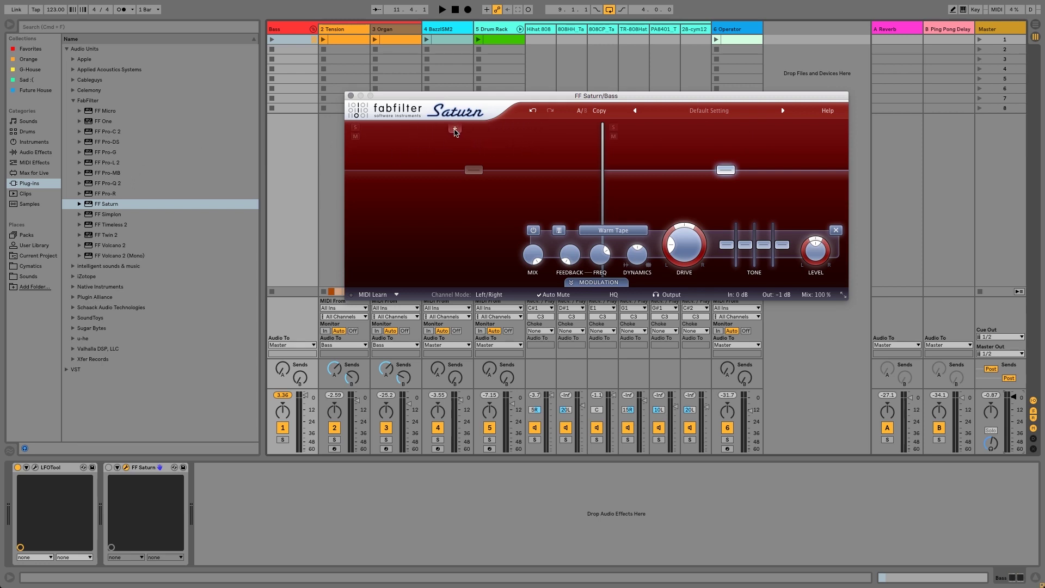
mouse_move(608, 147)
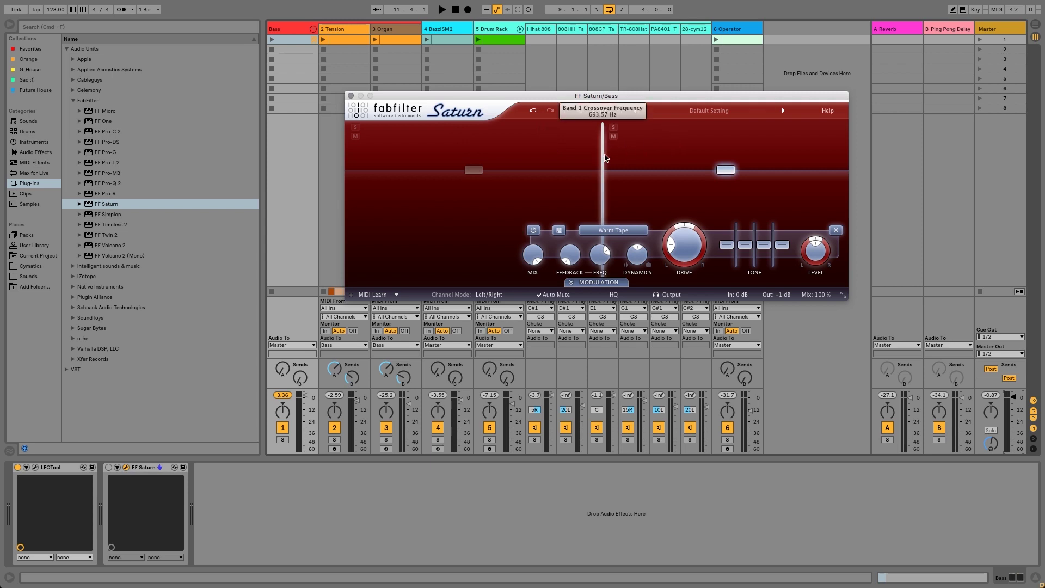
mouse_move(606, 157)
left_mouse_down()
mouse_move(595, 158)
mouse_move(631, 160)
mouse_move(609, 161)
left_mouse_up()
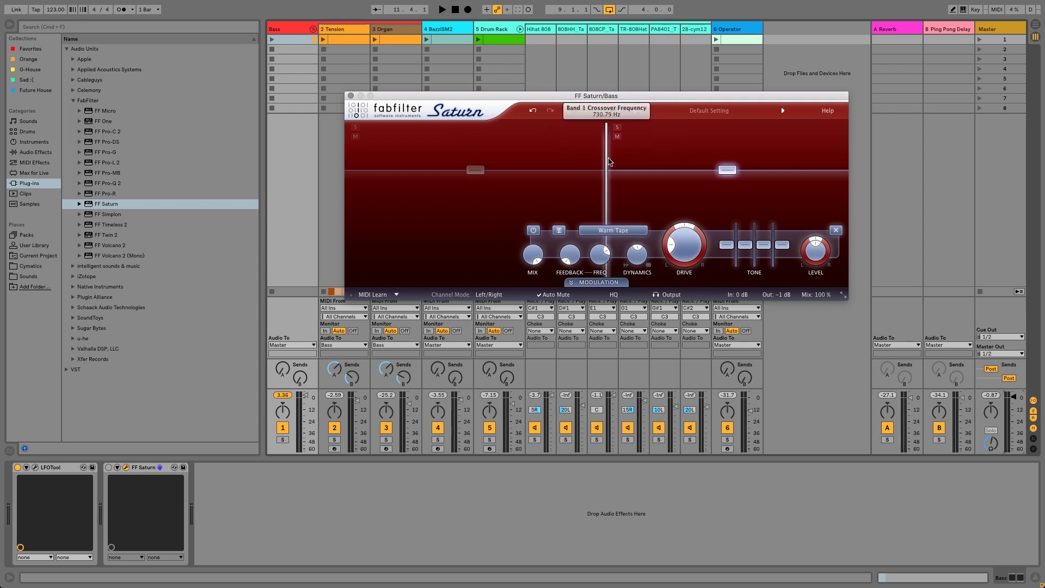
Solo Saturn's upper band, and solo the Bass group while the loop plays.
left_click(618, 128)
key("space")
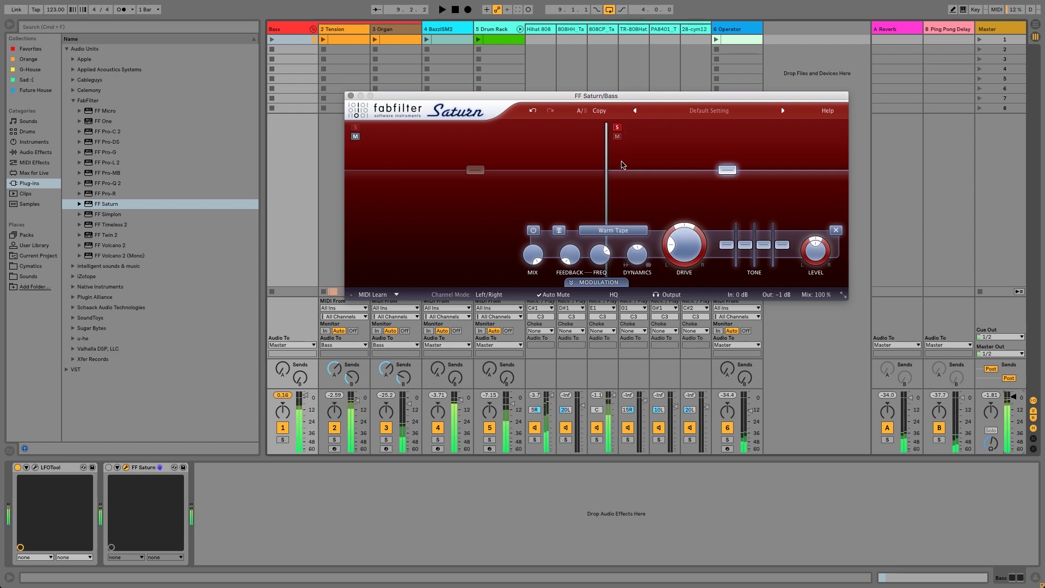
left_click(284, 440)
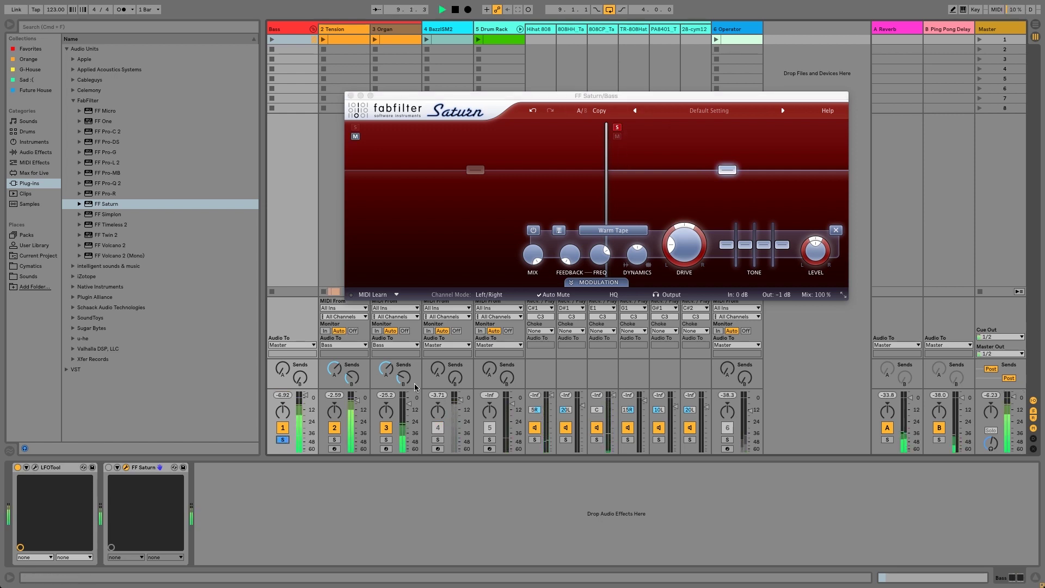
Re-enable Saturn and shift the band crossover to a lower frequency by ear while the loop plays.
left_click_drag(607, 129, 612, 129)
left_click(109, 467)
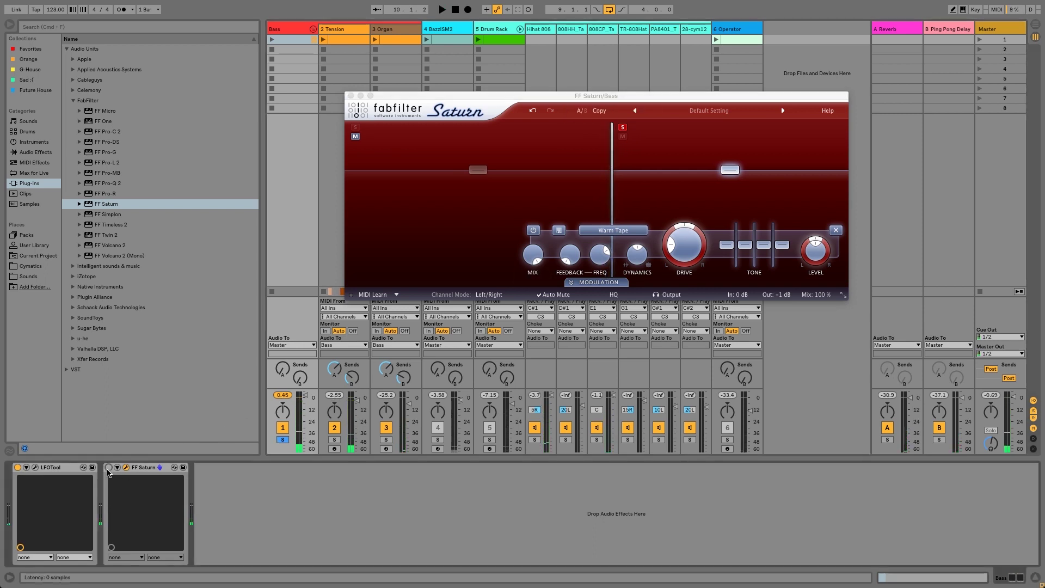
key("space")
left_click_drag(609, 198, 577, 199)
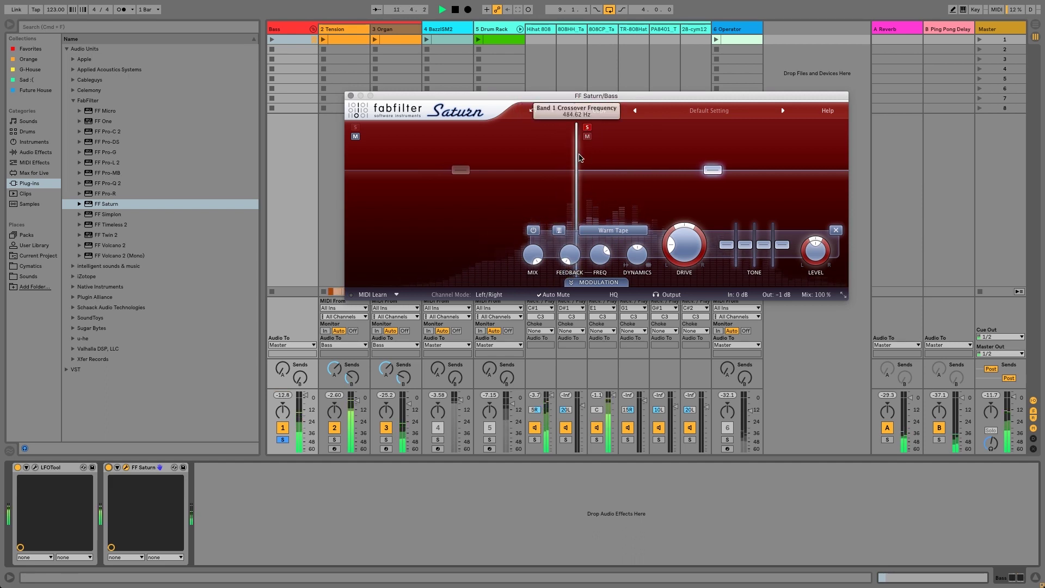
left_click_drag(577, 158, 598, 163)
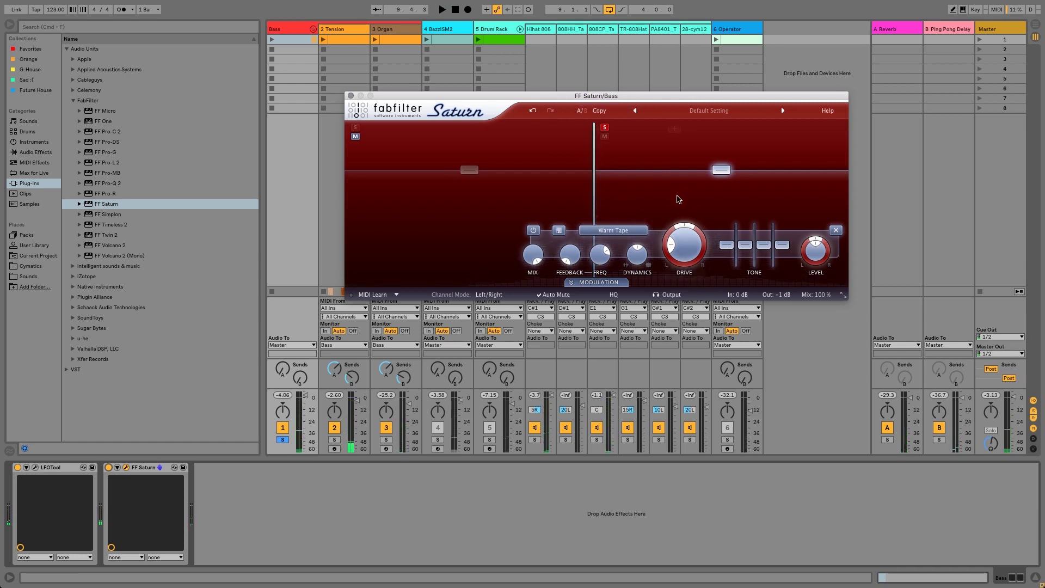
Raise the upper band's drive to about 57% while the loop plays.
mouse_move(687, 244)
key("space")
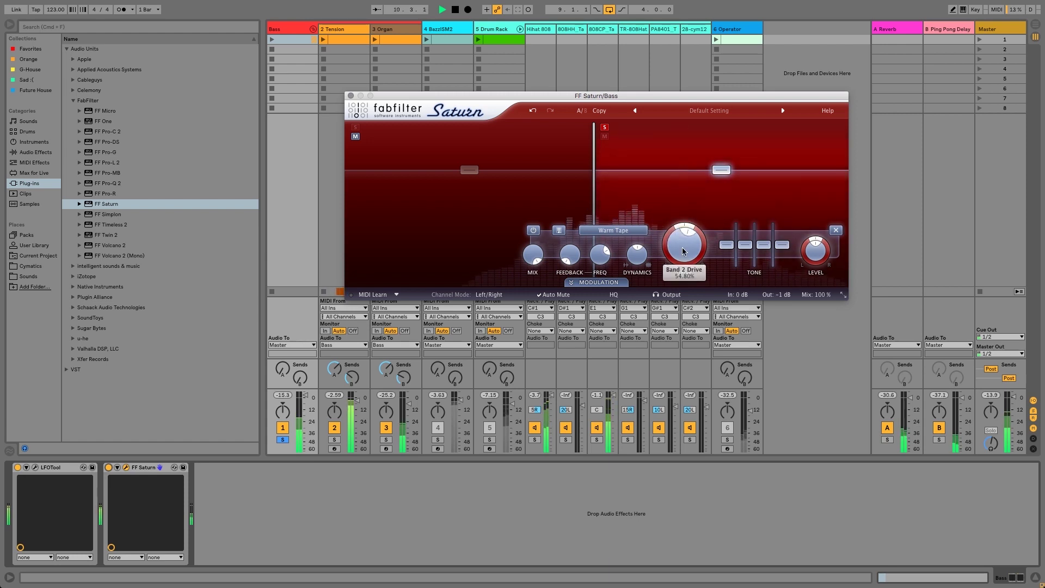
left_click_drag(679, 217, 678, 161)
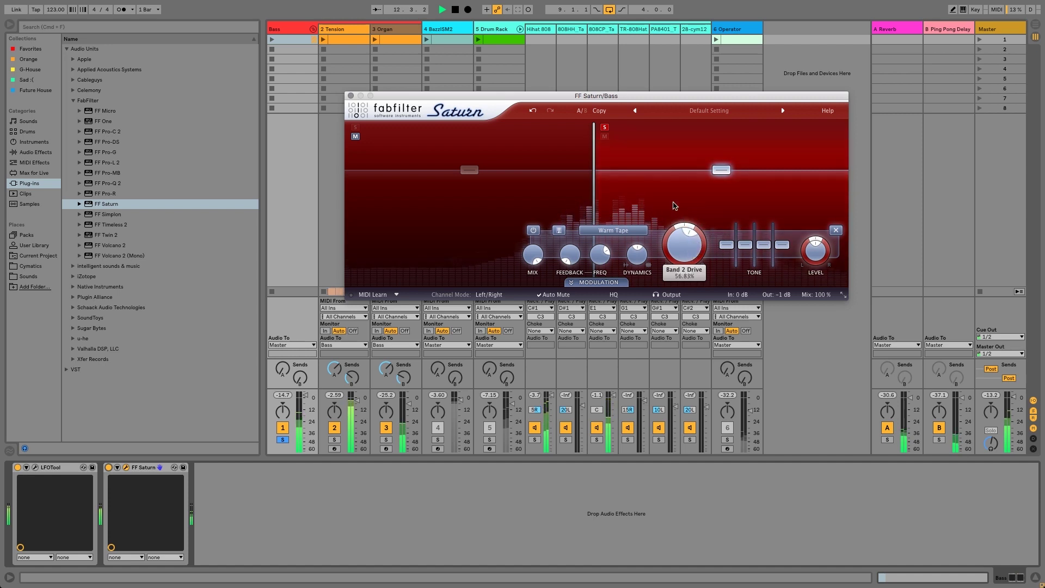
Lower the band crossover to about 326 Hz, and toggle the lower band's processing off and on.
left_click_drag(585, 212, 548, 212)
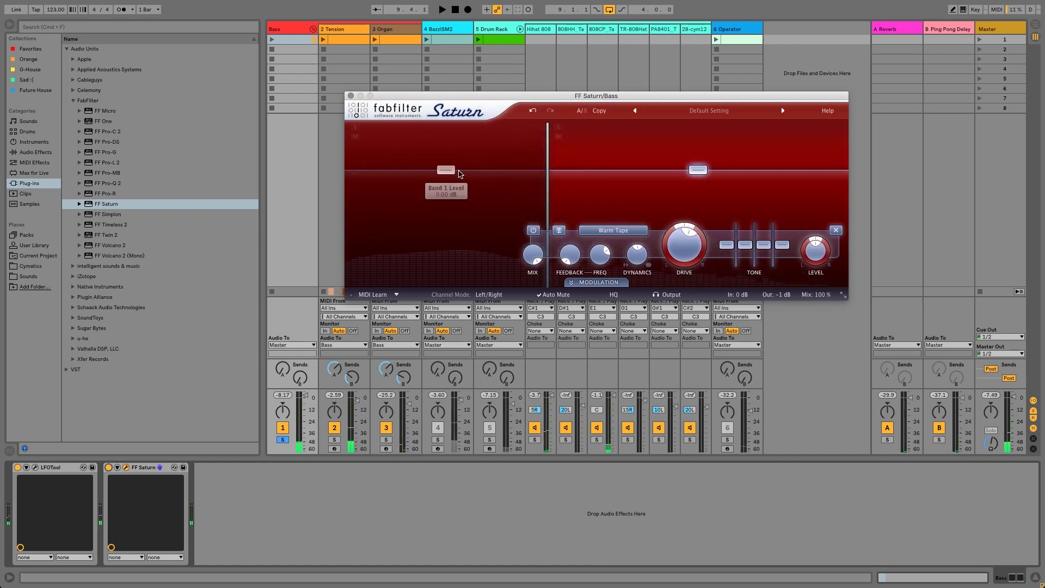
left_click(424, 188)
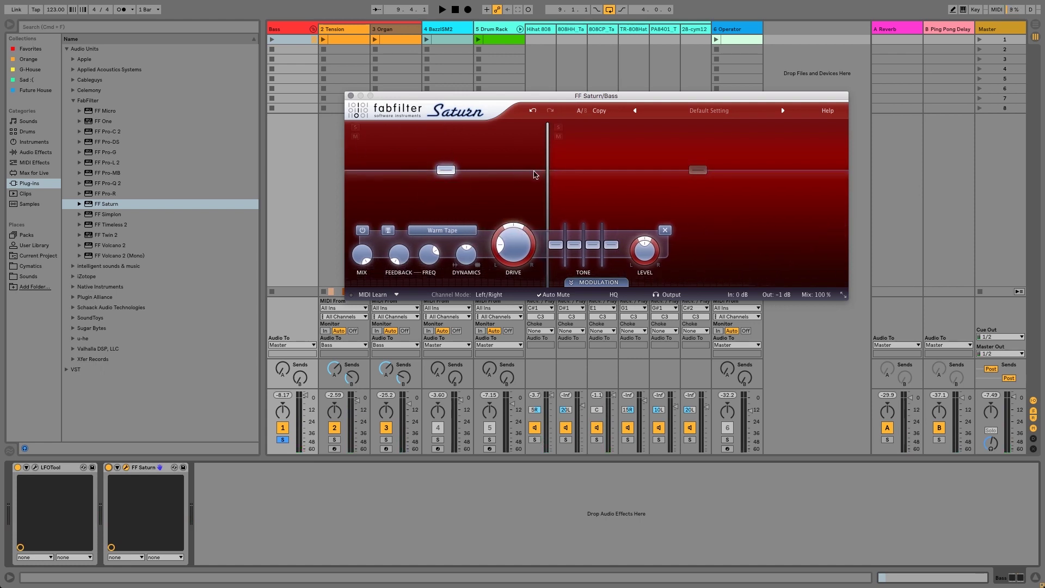
left_click(359, 231)
left_click(364, 231)
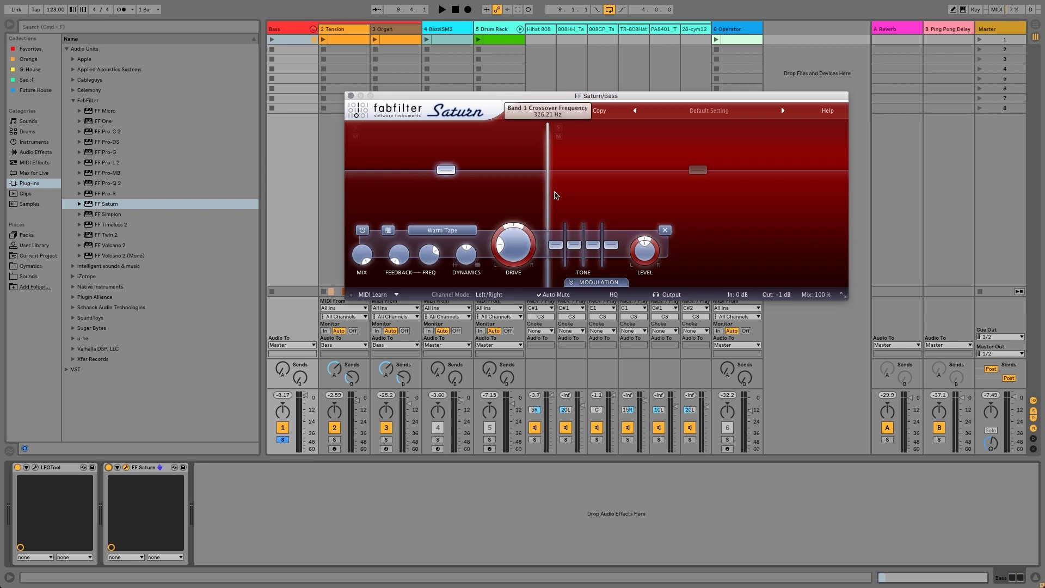
Shift the crossover to a higher frequency and remove the lower band, leaving a single full-range band in Saturn.
left_click_drag(549, 196, 619, 196)
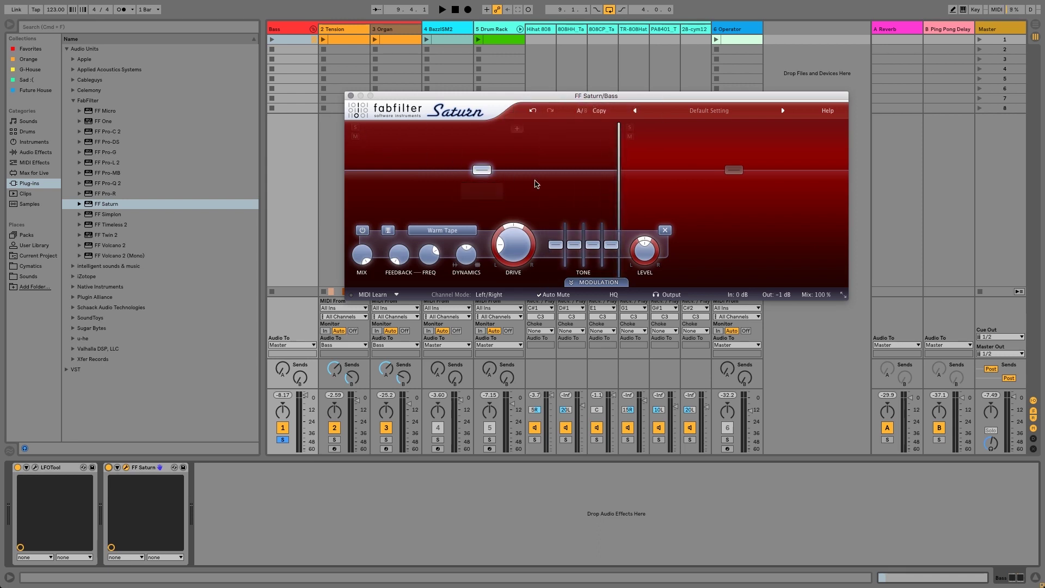
left_click(665, 230)
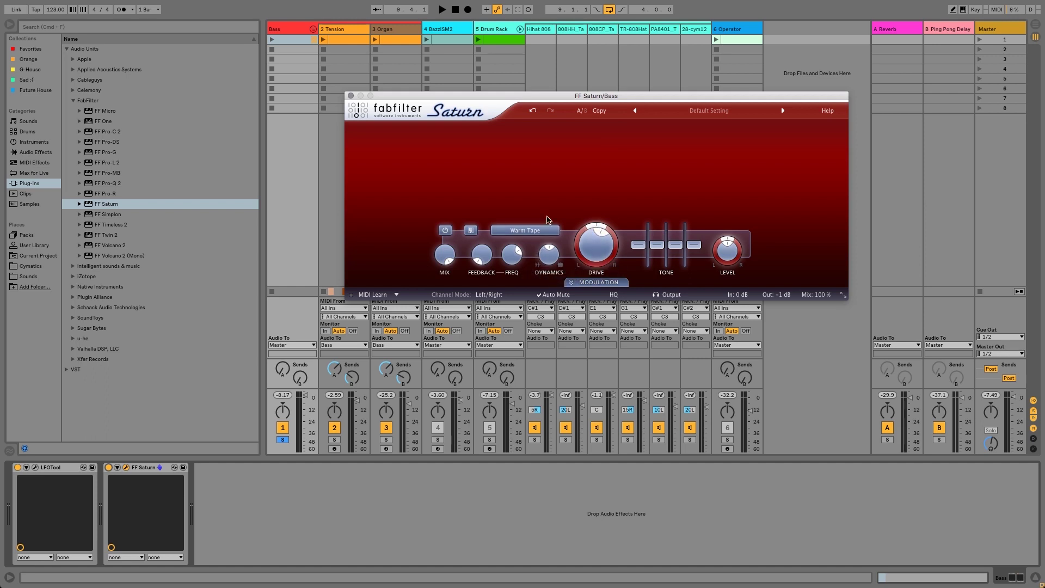
Raise the single band's drive to about 85% and set the Bass group's volume to 5.0 dB while auditioning the loop.
key("space")
left_click_drag(596, 242, 600, 179)
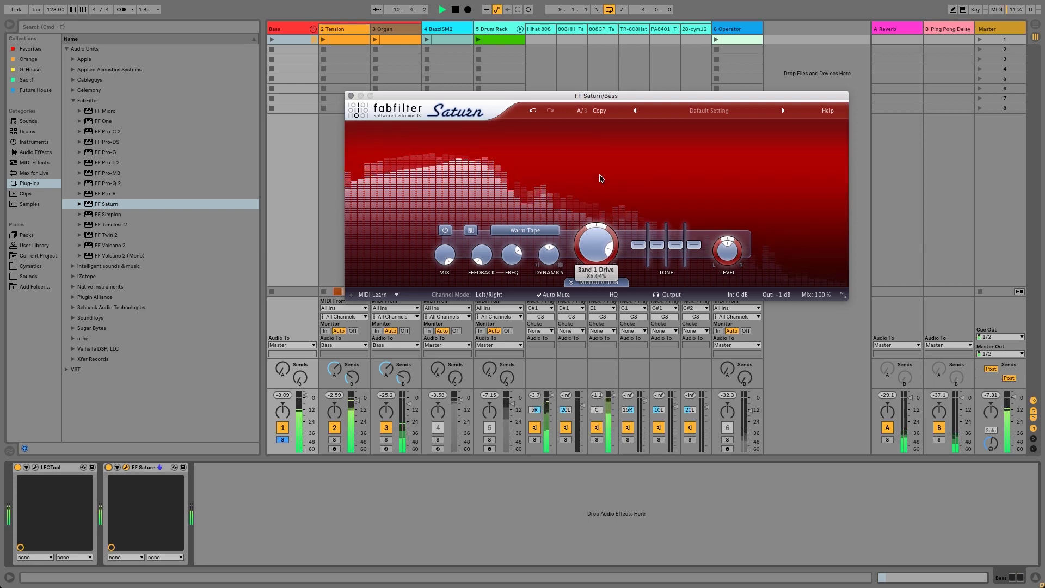
left_click(305, 394)
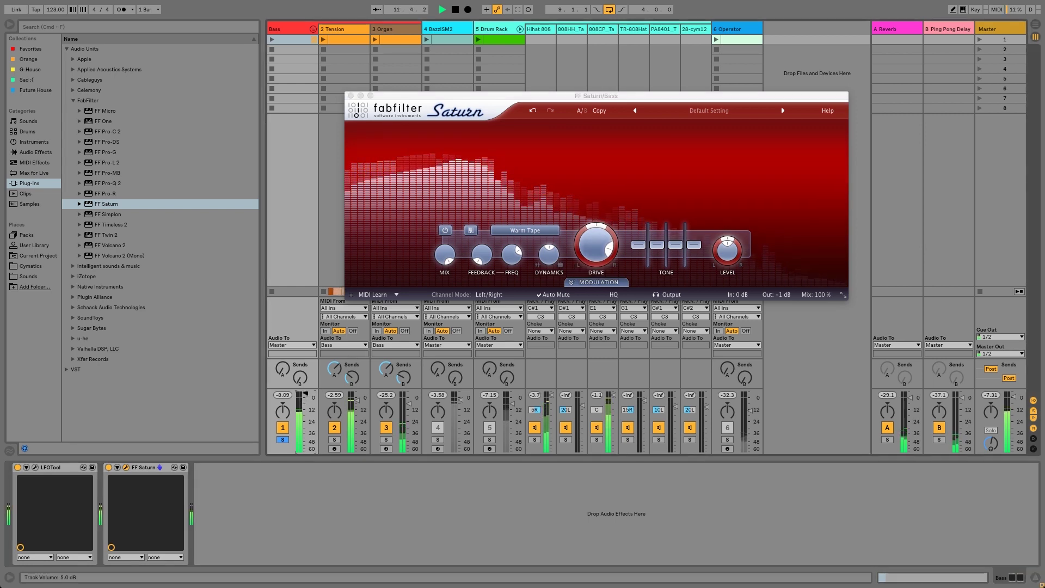
key("space")
left_click(586, 254)
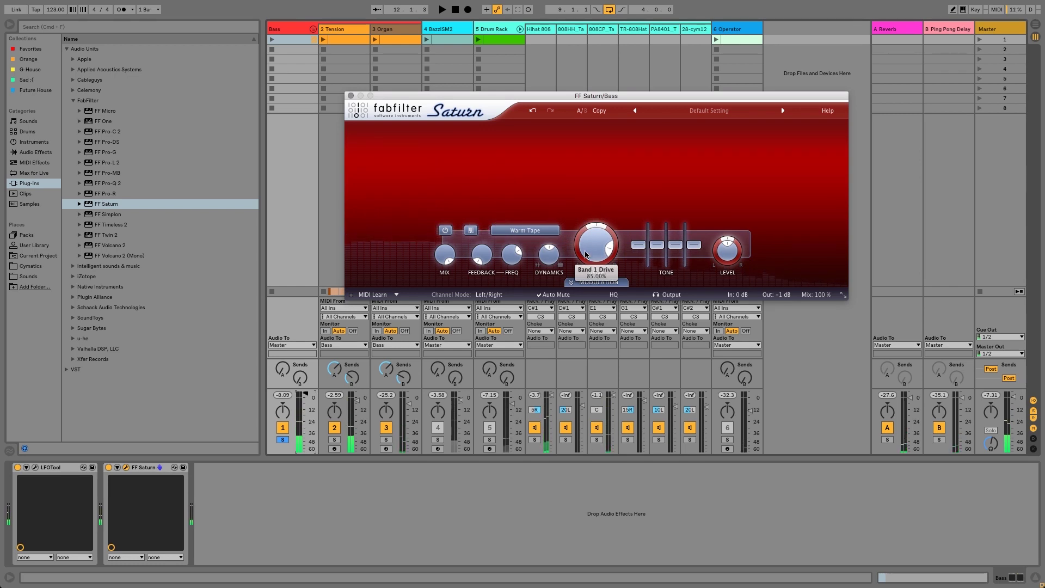
key("space")
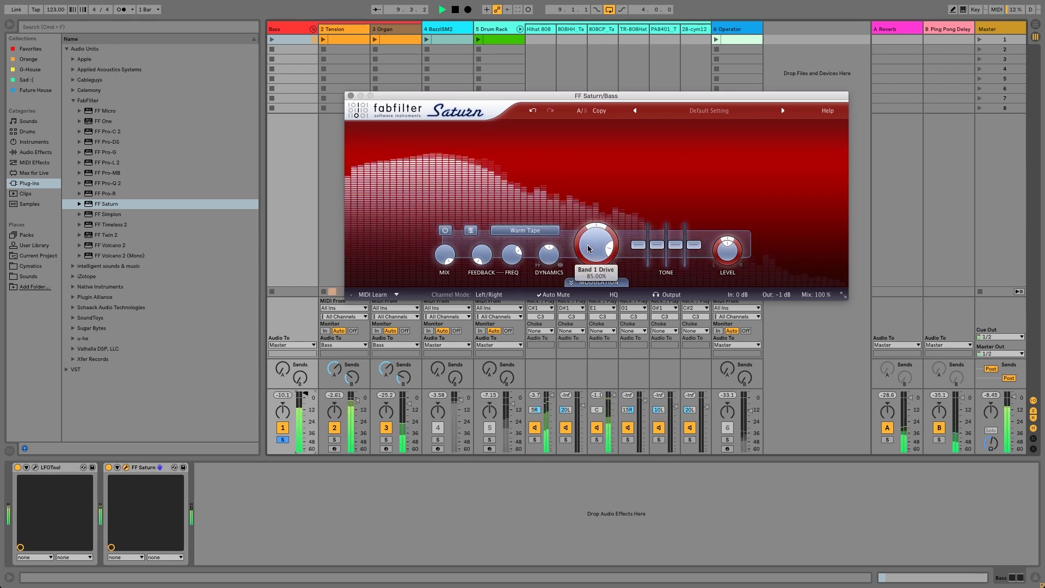
key("space")
Review the available distortion styles without switching from Warm Tape, and adjust the drive to about 80%.
left_click(550, 231)
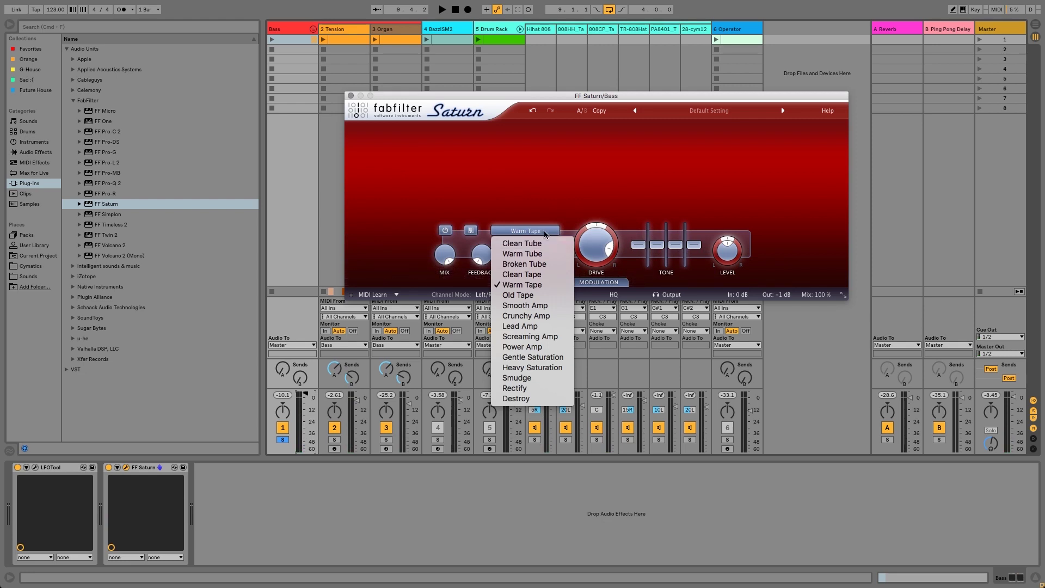
left_click(543, 230)
left_click_drag(594, 249, 595, 269)
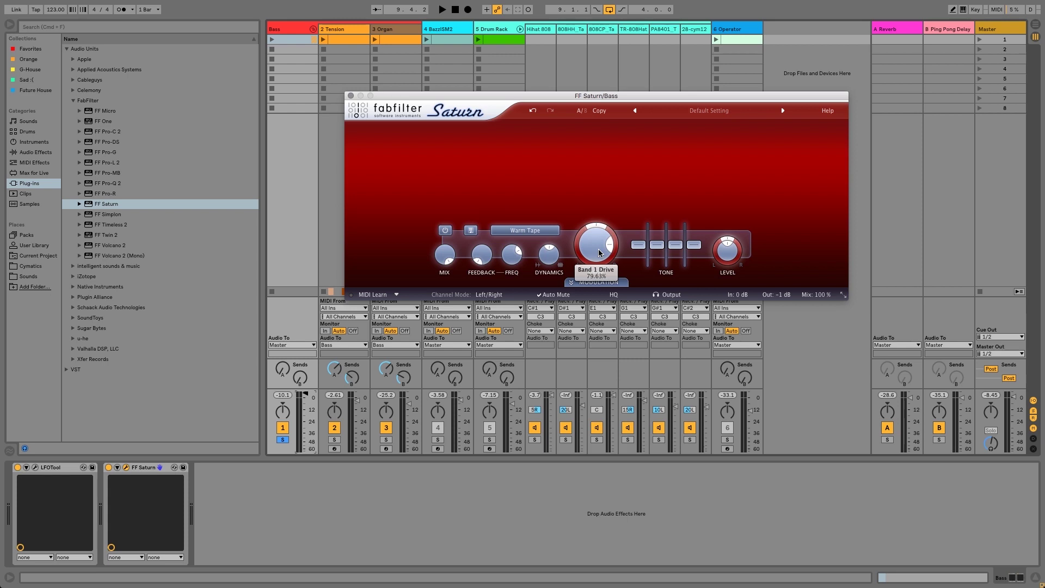
left_click_drag(593, 252, 607, 245)
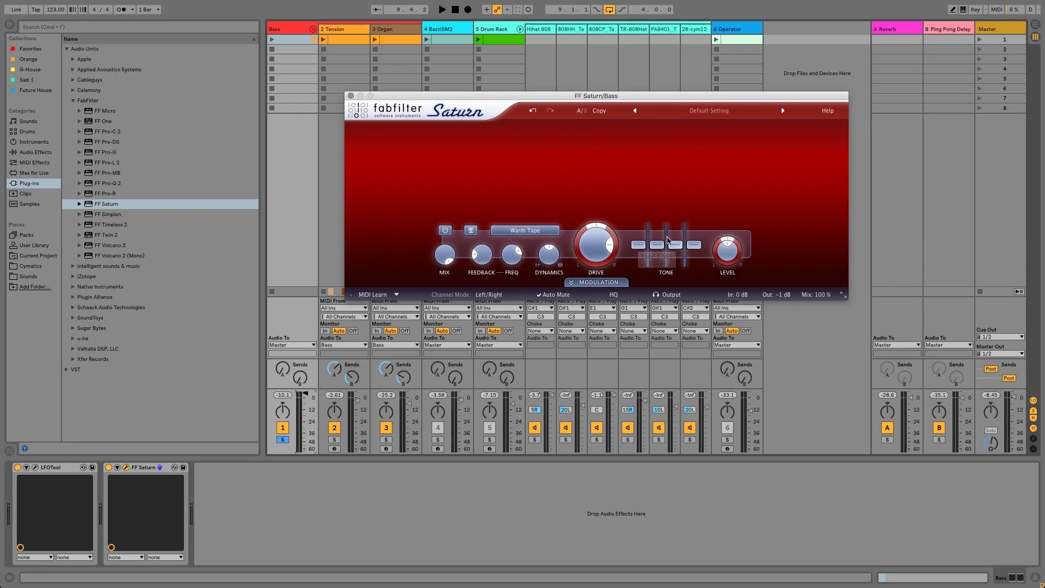
Raise the band's feedback amount to about 56% and bring the feedback frequency to about 138 Hz while the loop plays.
left_click_drag(483, 254, 482, 243)
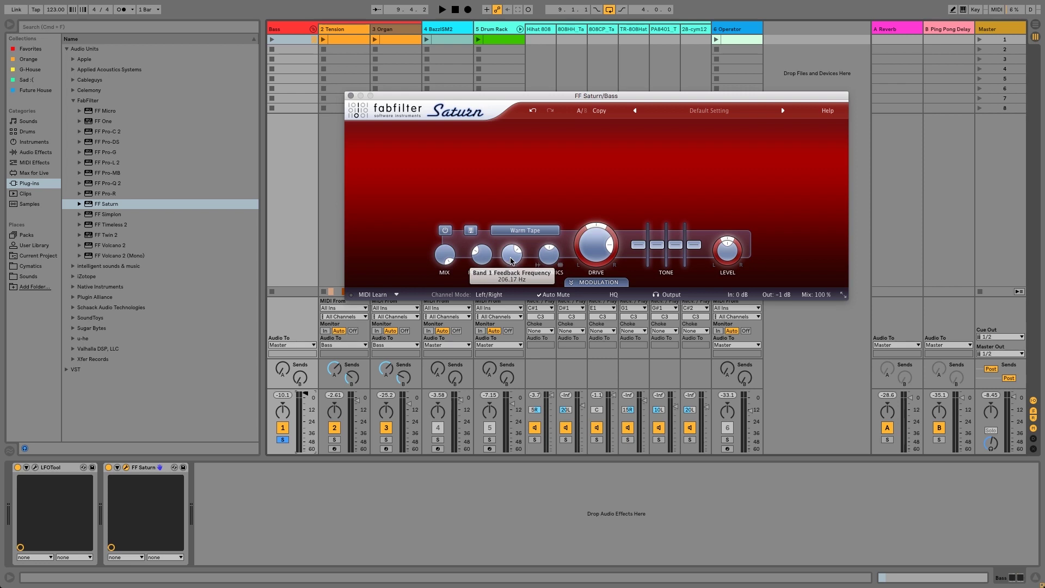
left_click_drag(512, 263, 513, 275)
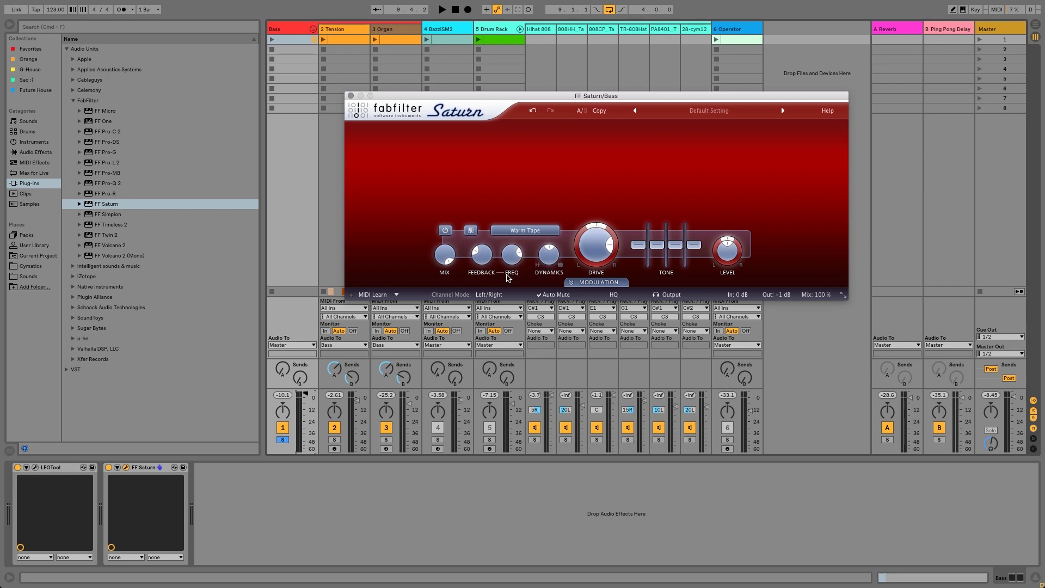
key("space")
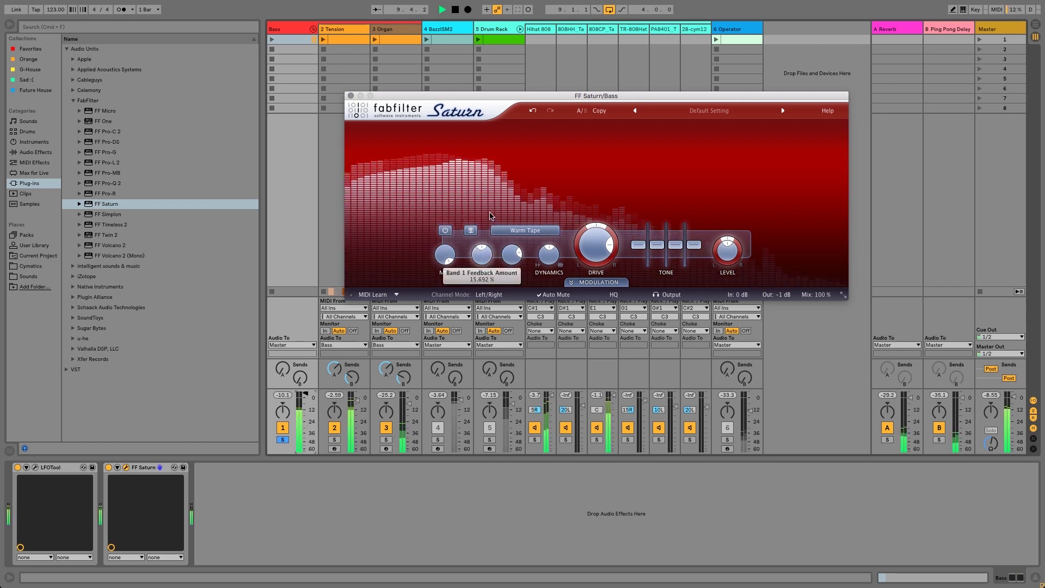
scroll(486, 234, "up", 5)
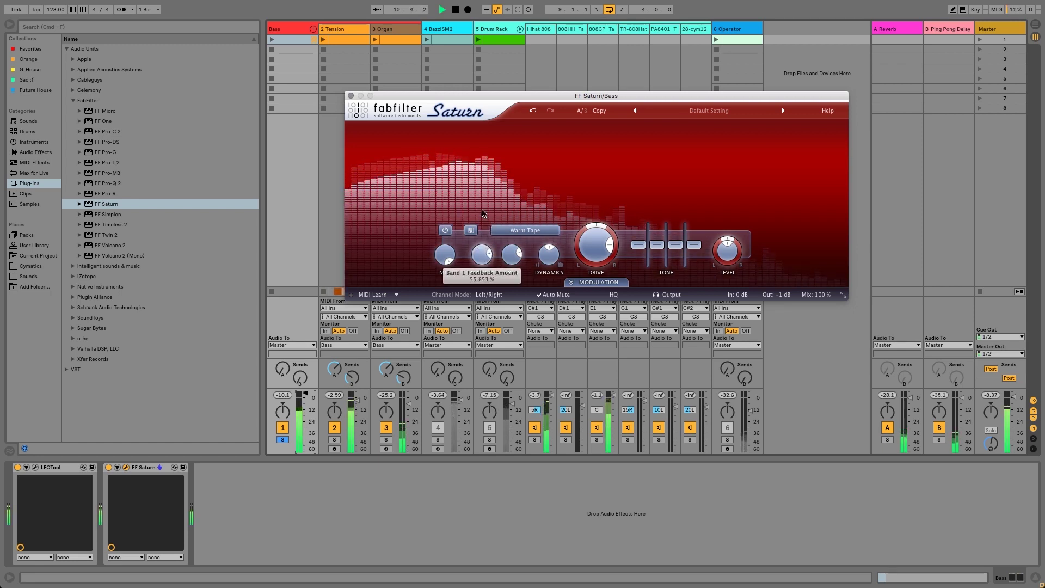
scroll(503, 258, "up", 1)
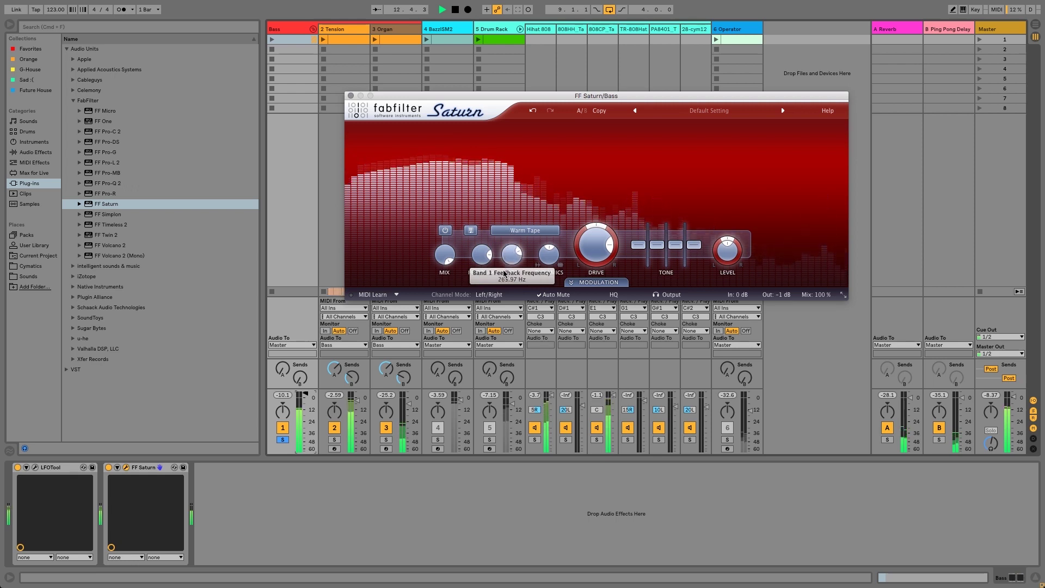
left_click_drag(505, 259, 504, 291)
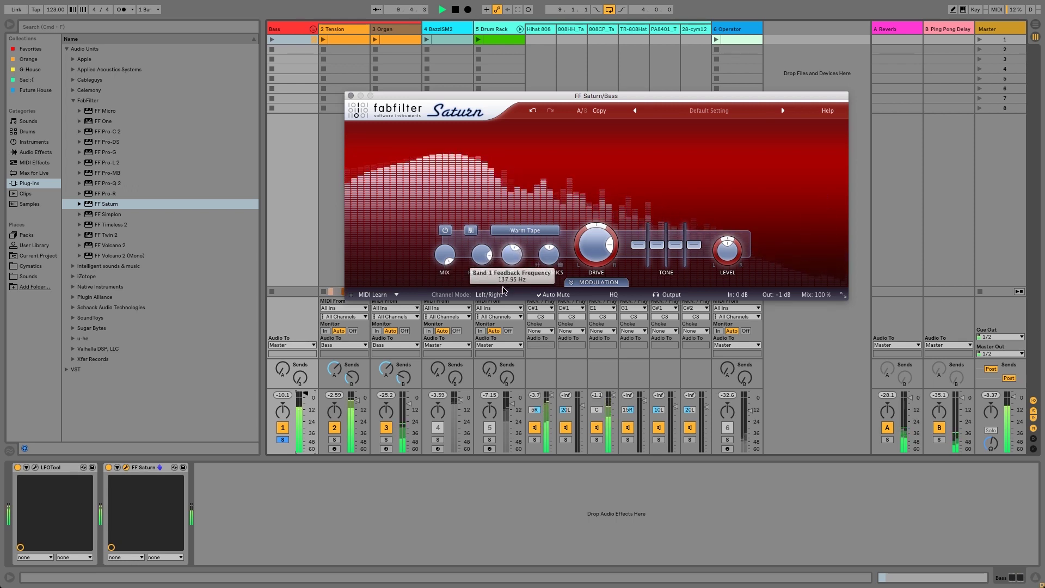
Switch the distortion style to Old Tape and reset the feedback amount to 0% while the loop plays.
left_click(521, 231)
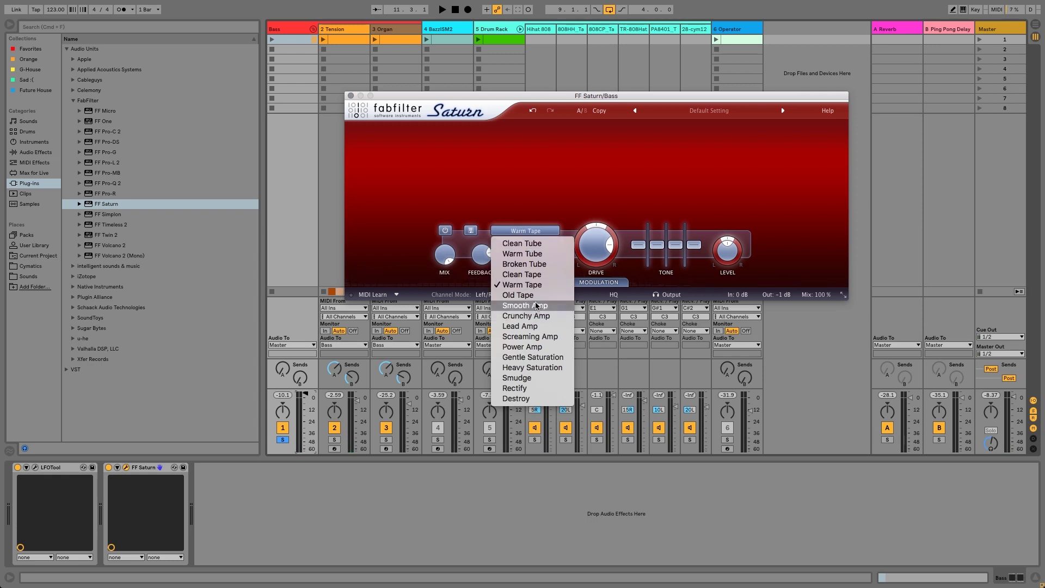
left_click(566, 295)
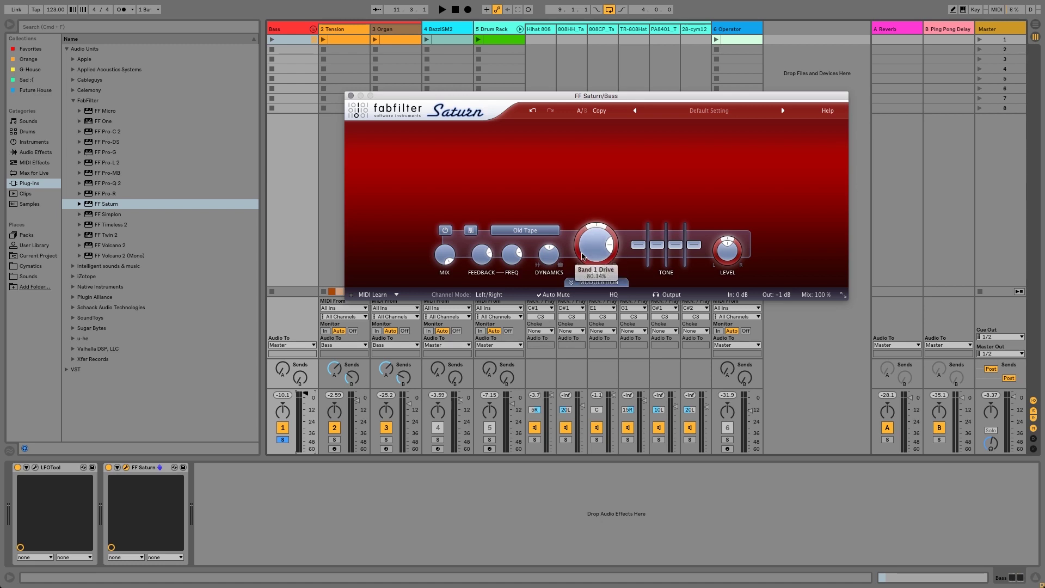
key("space")
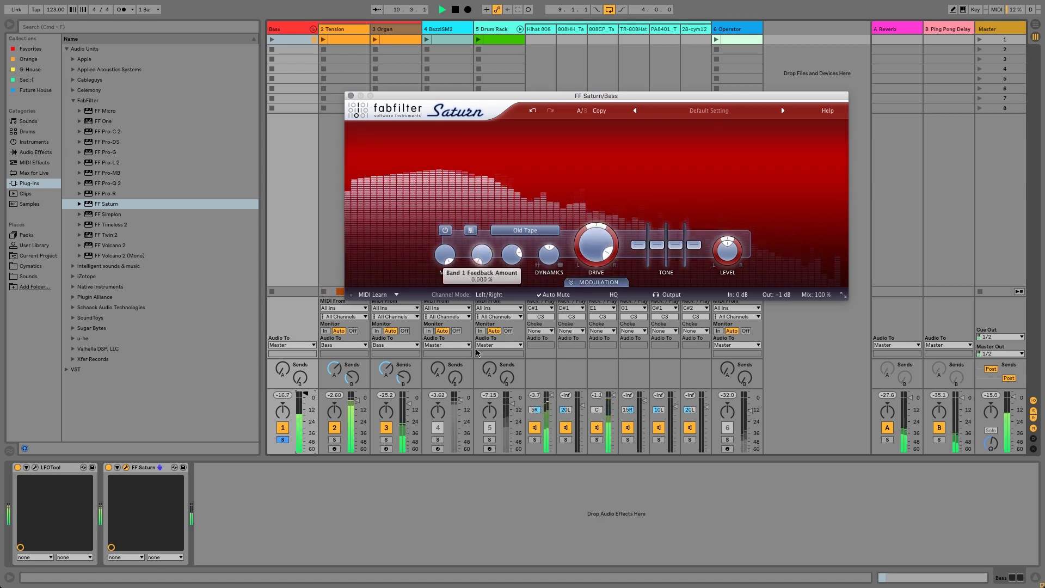
Audition the Clean Tape and Screaming Amp distortion styles while the loop plays.
left_click(525, 230)
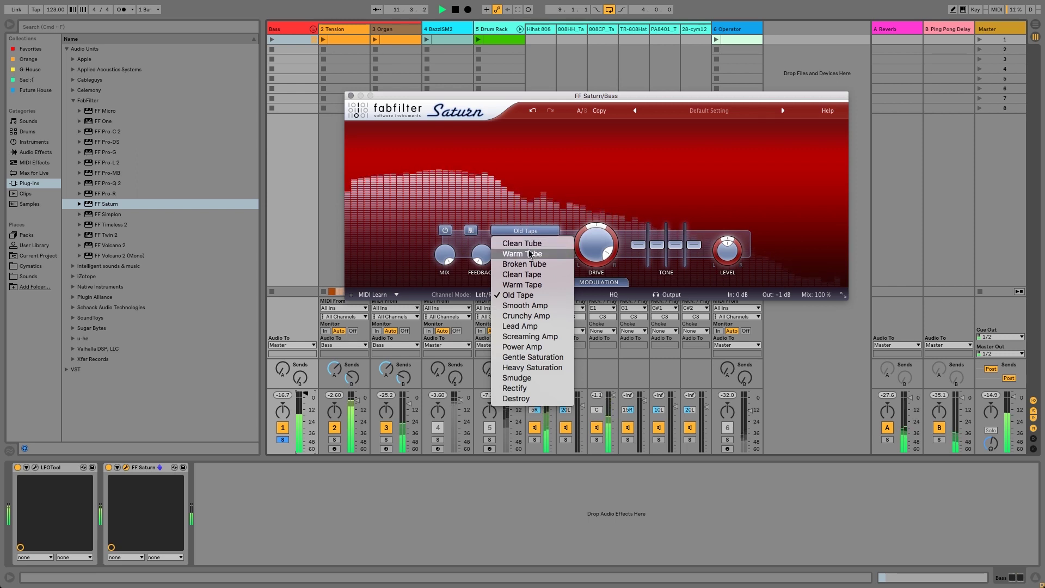
left_click(531, 273)
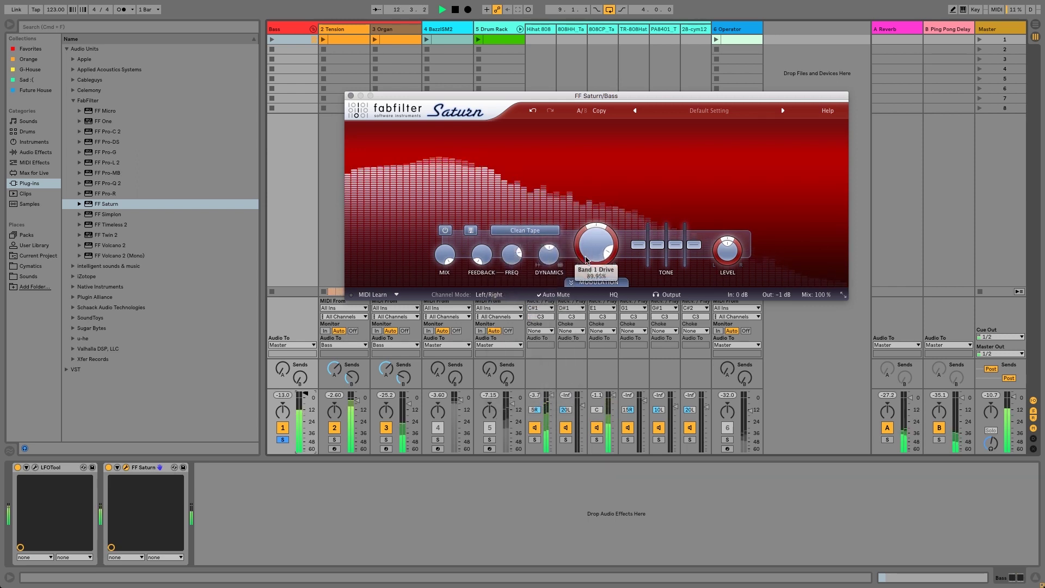
left_click(526, 230)
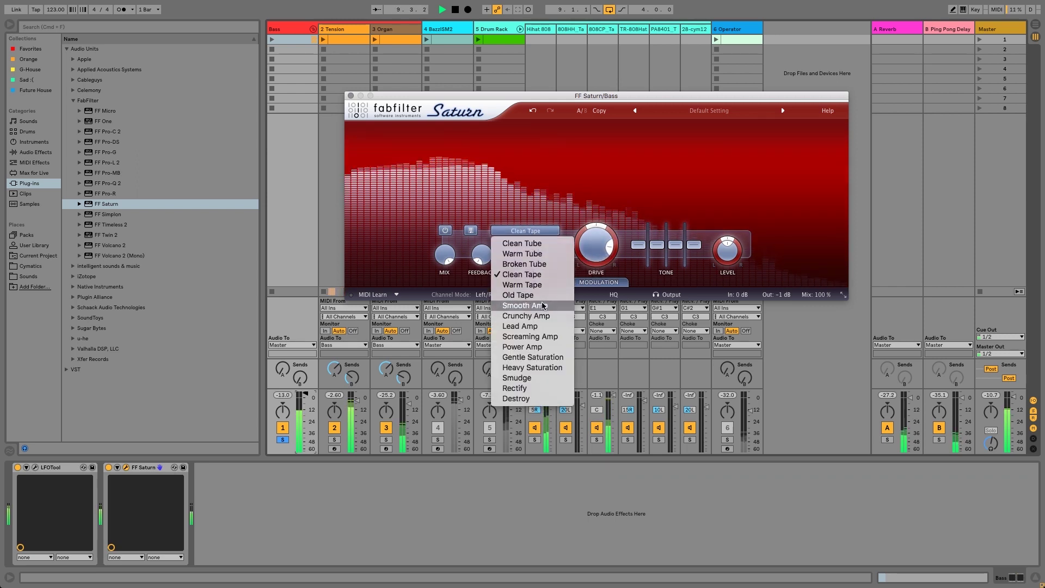
left_click(540, 335)
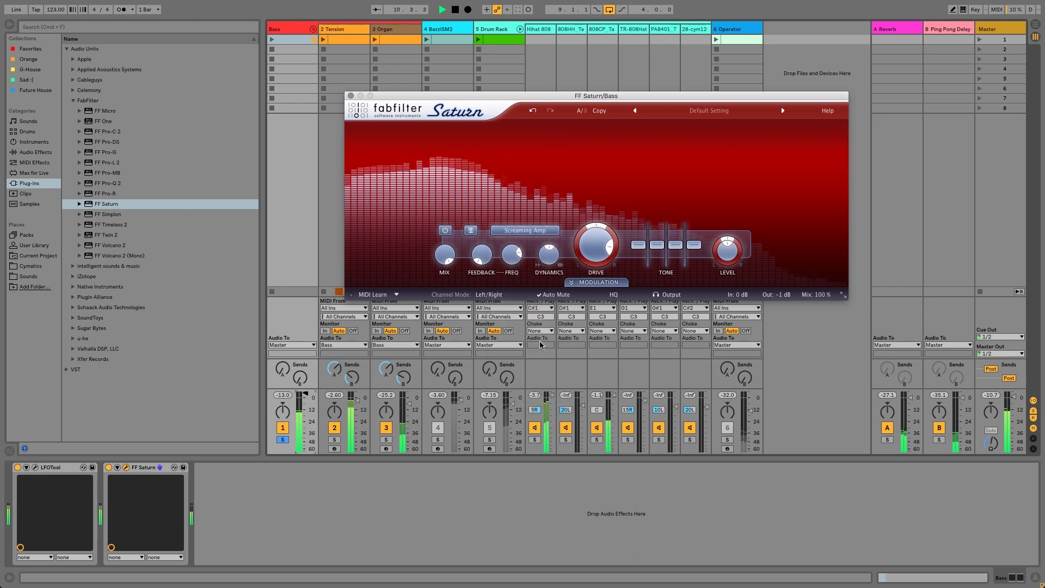
Switch the distortion style to Power Amp and set the drive to about 78%.
left_click(532, 235)
left_click(533, 347)
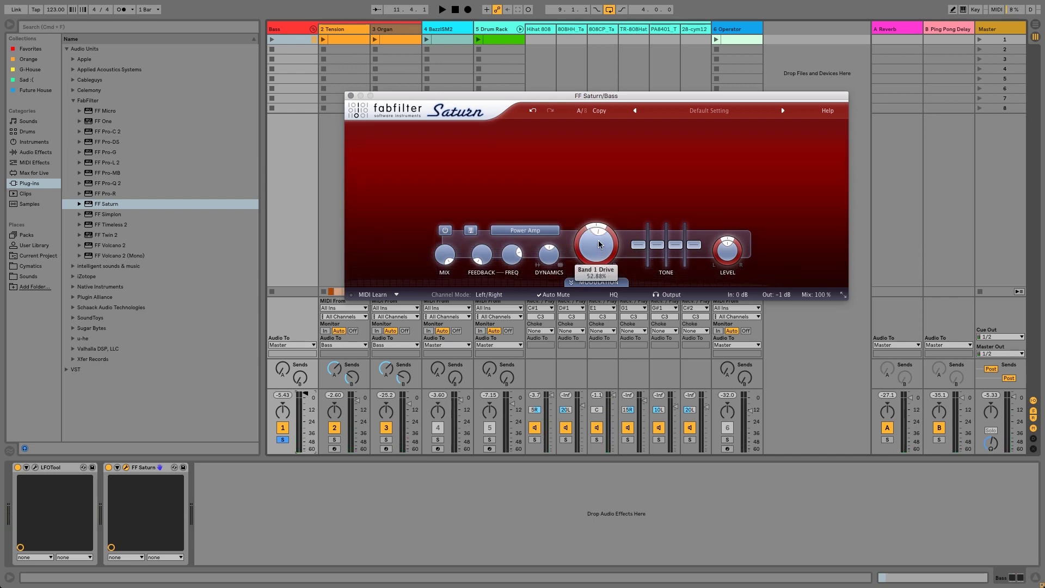
left_click_drag(599, 244, 582, 228)
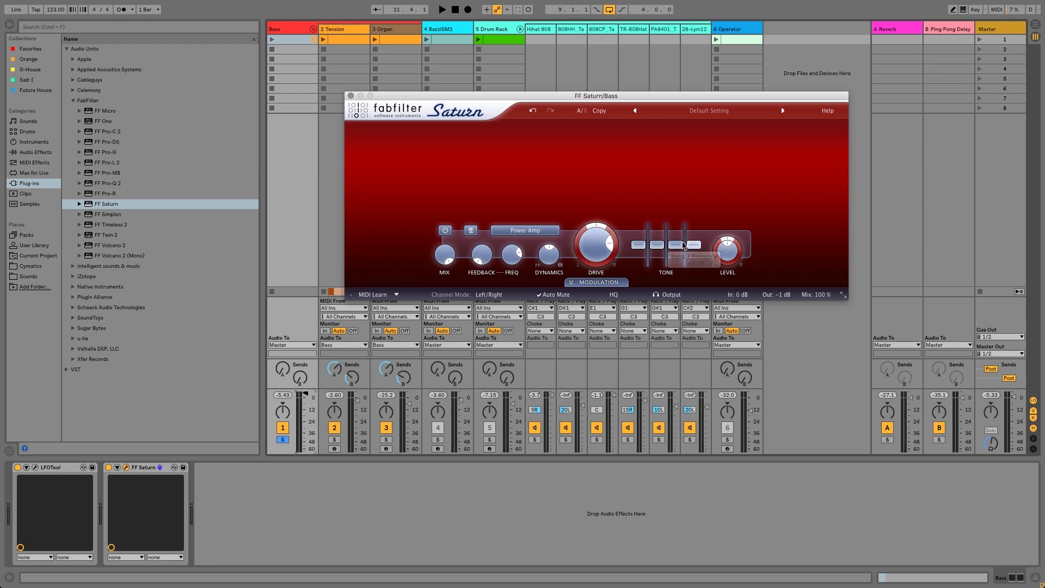
Boost the band's highest-frequency tone slider and play the loop.
left_click_drag(697, 237, 696, 229)
key("space")
Try panning the band's drive between the stereo sides during playback, and return the drive pan to about center.
left_click_drag(612, 241, 611, 237)
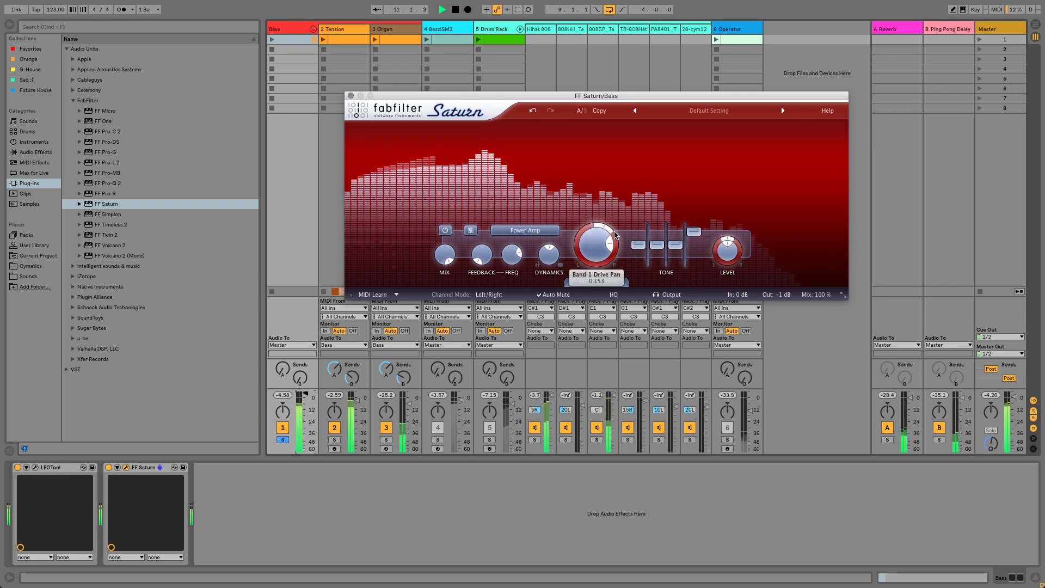
key("space")
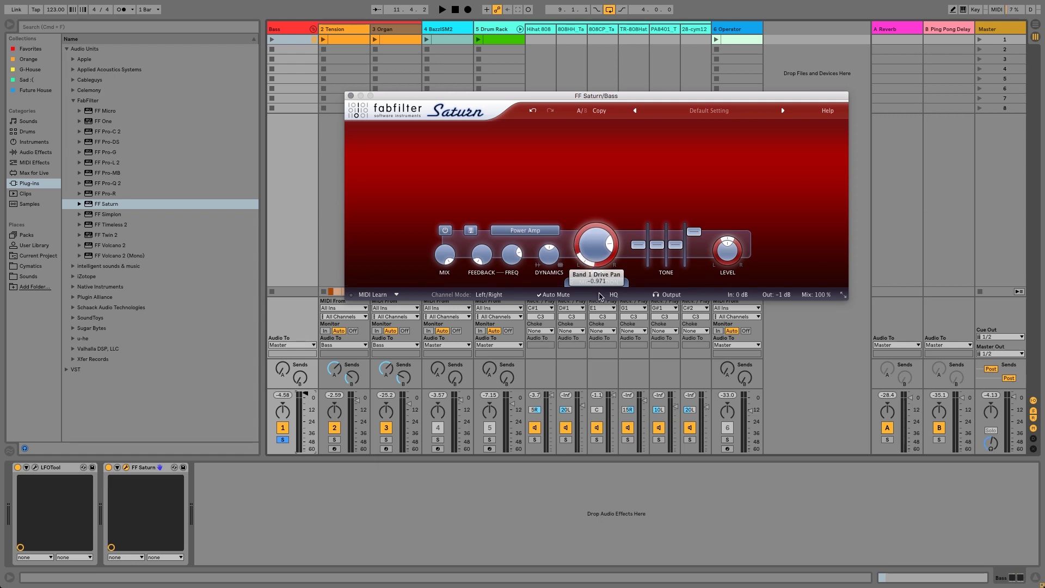
key("space")
left_click_drag(600, 296, 573, 262)
key("space")
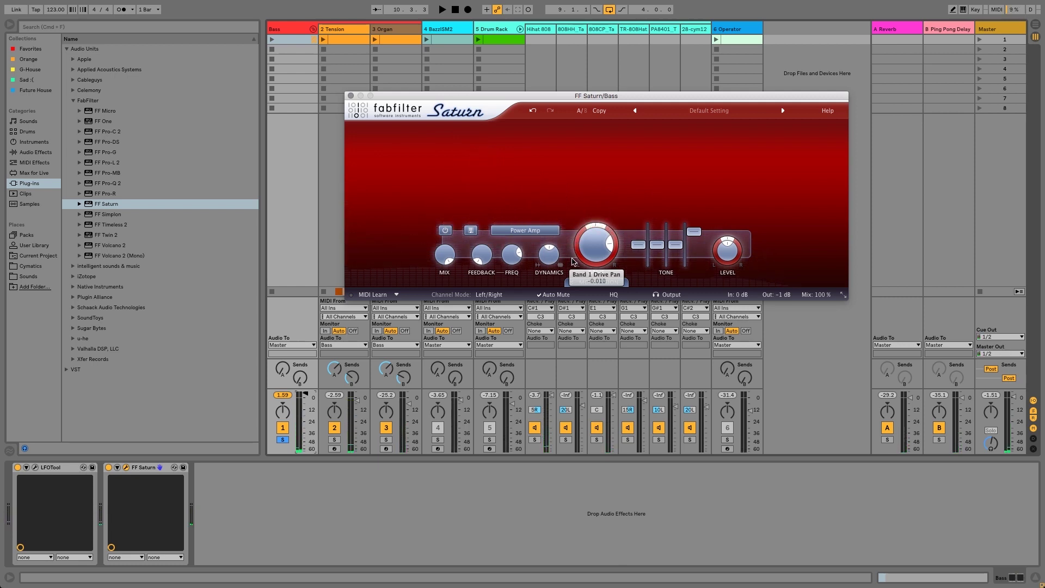
Fine-tune the band's drive to about 76% while the loop plays.
key("space")
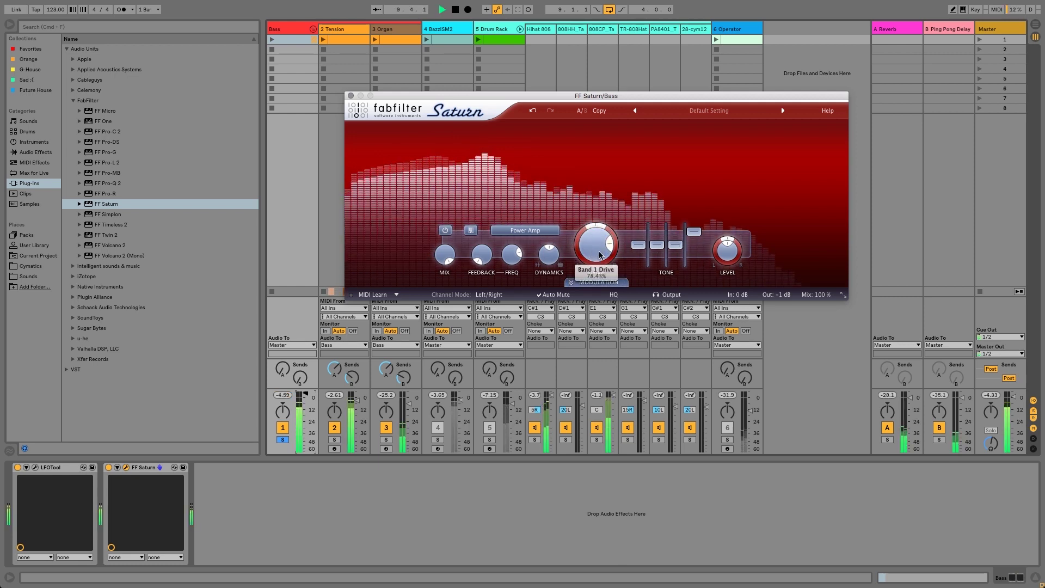
left_click_drag(600, 255, 603, 206)
key("space")
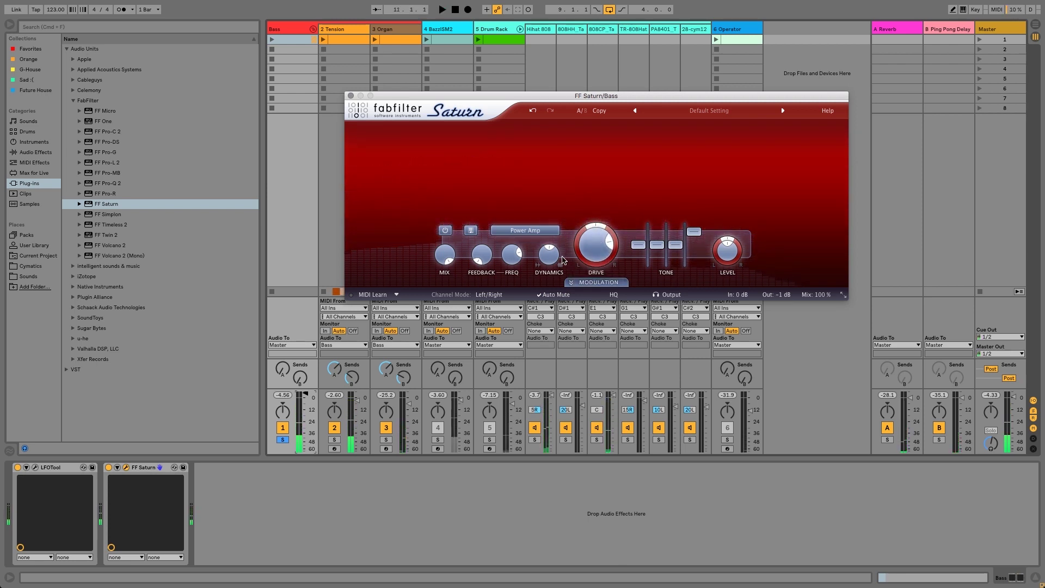
Set the band's dynamics to -1.000 and play the loop.
mouse_move(585, 251)
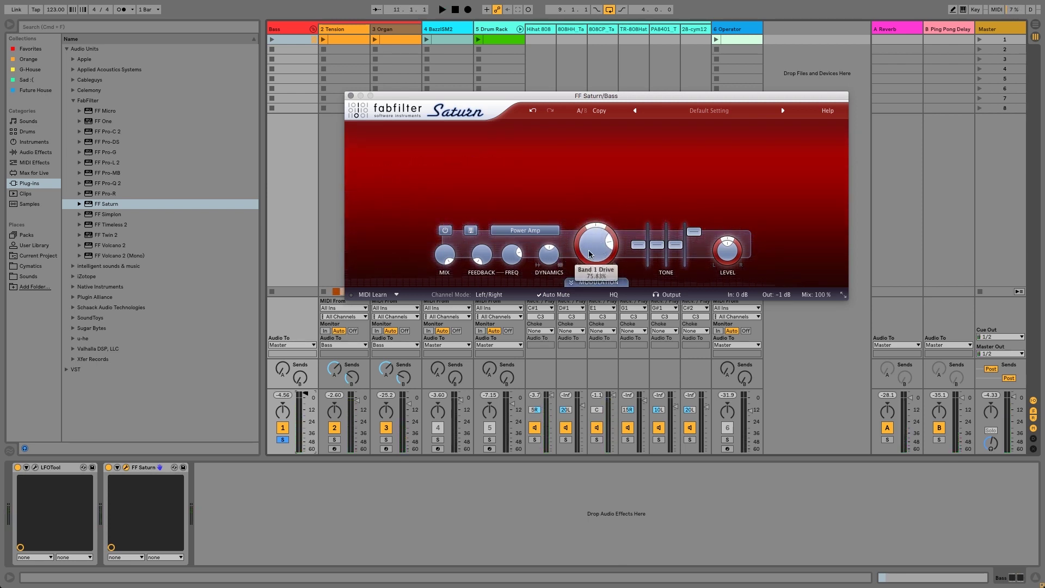
mouse_move(553, 260)
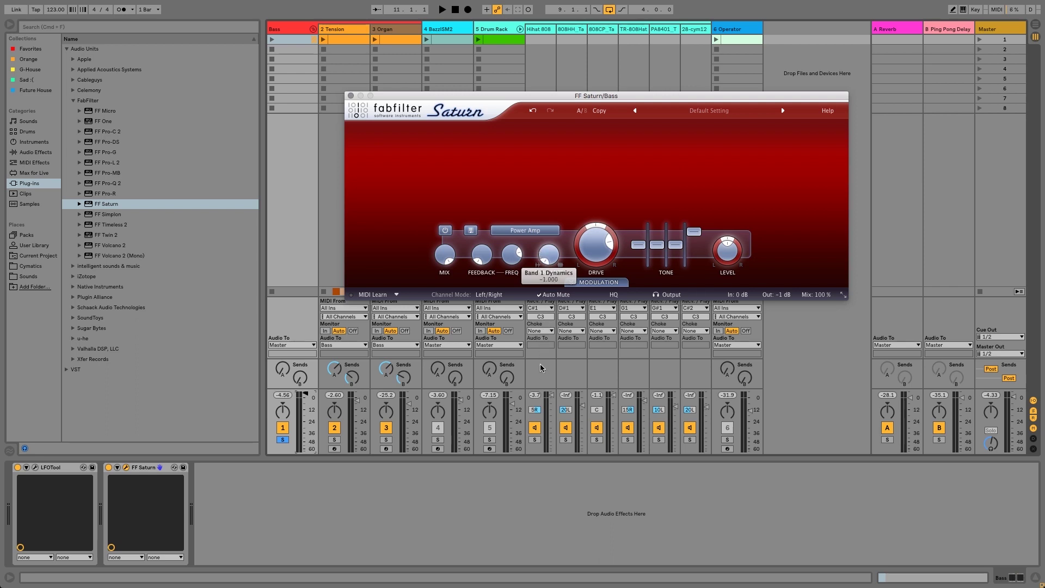
key("space")
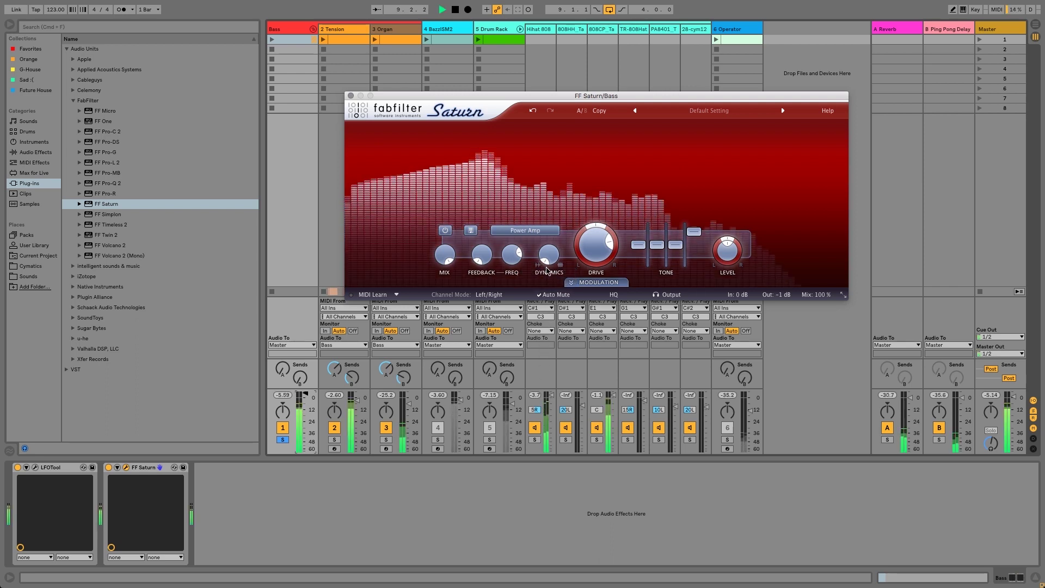
Readjust the band's dynamics and play the loop.
left_click_drag(548, 266, 548, 238)
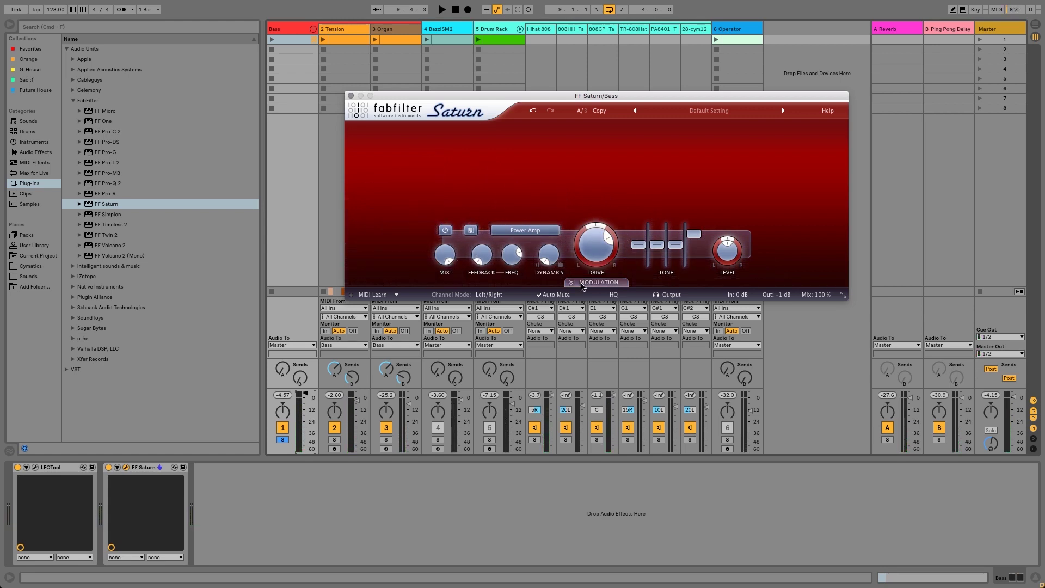
key("space")
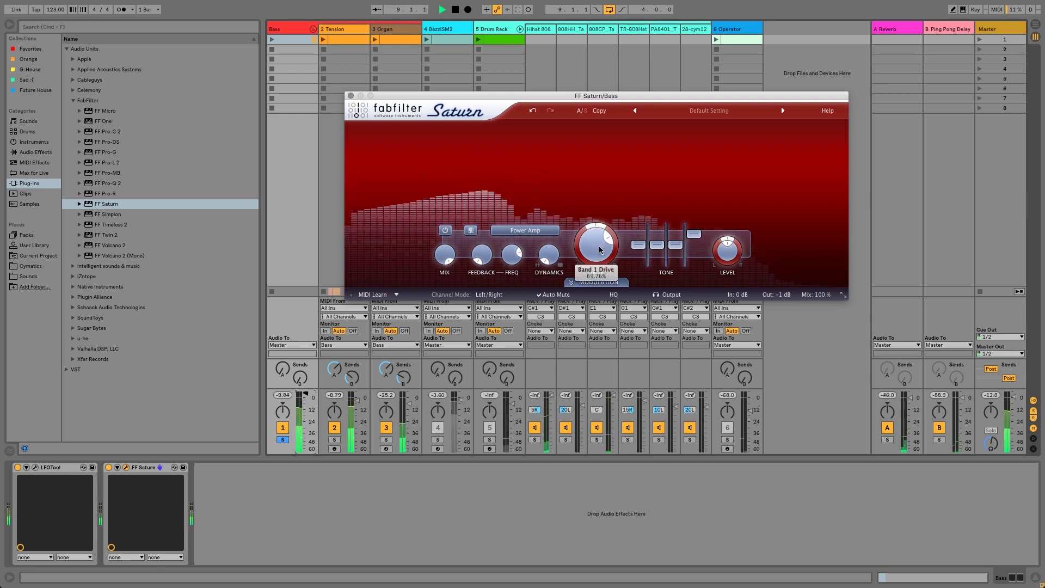
Lower the band's drive to about 59%, stop the loop, and reduce its highest-frequency tone slider slightly.
left_click_drag(599, 249, 596, 274)
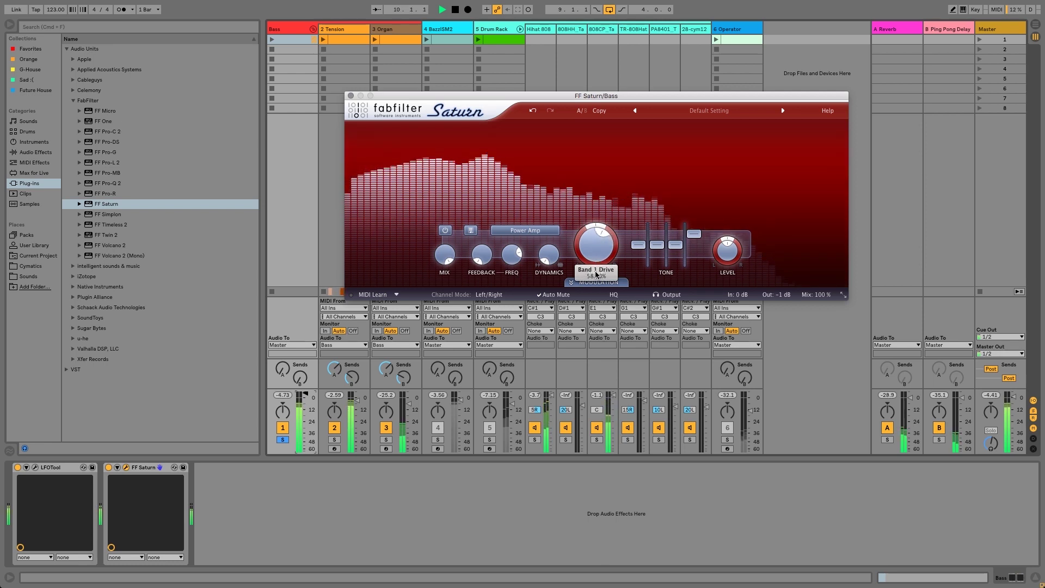
key("space")
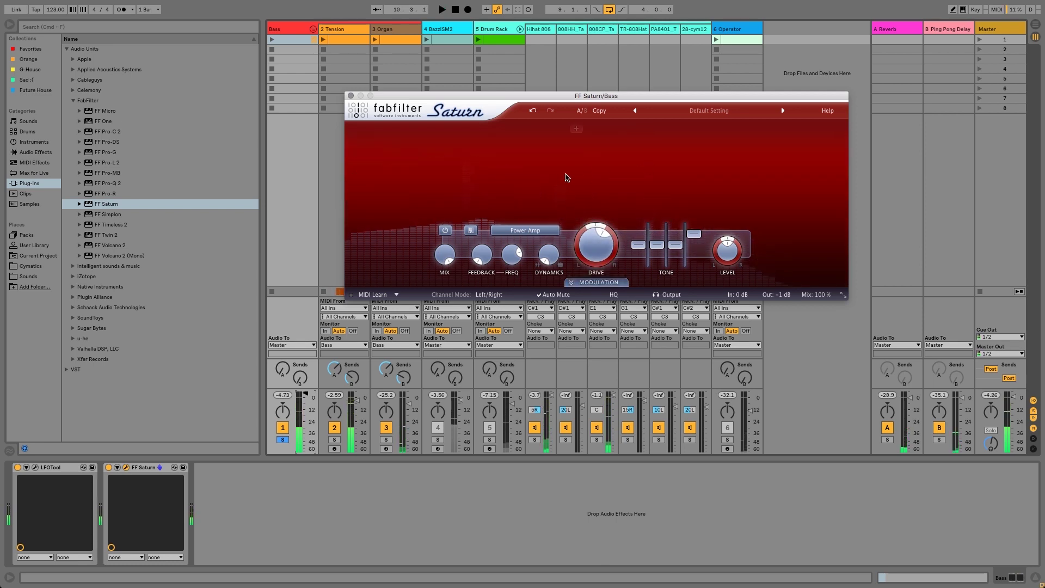
left_click_drag(695, 233, 697, 243)
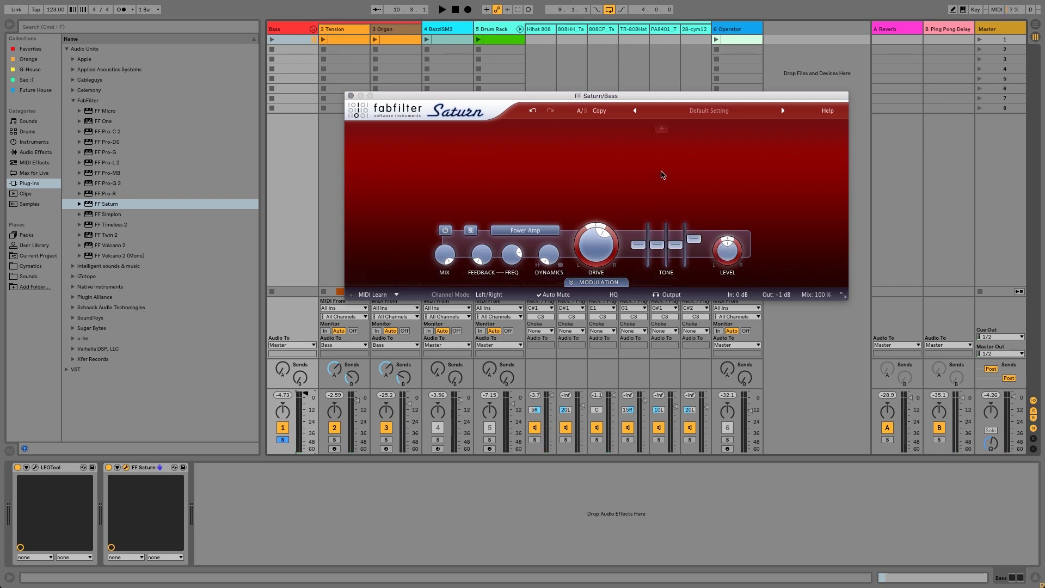
Split the spectrum into two bands and fine-tune the crossover frequency while the loop plays.
left_click(633, 129)
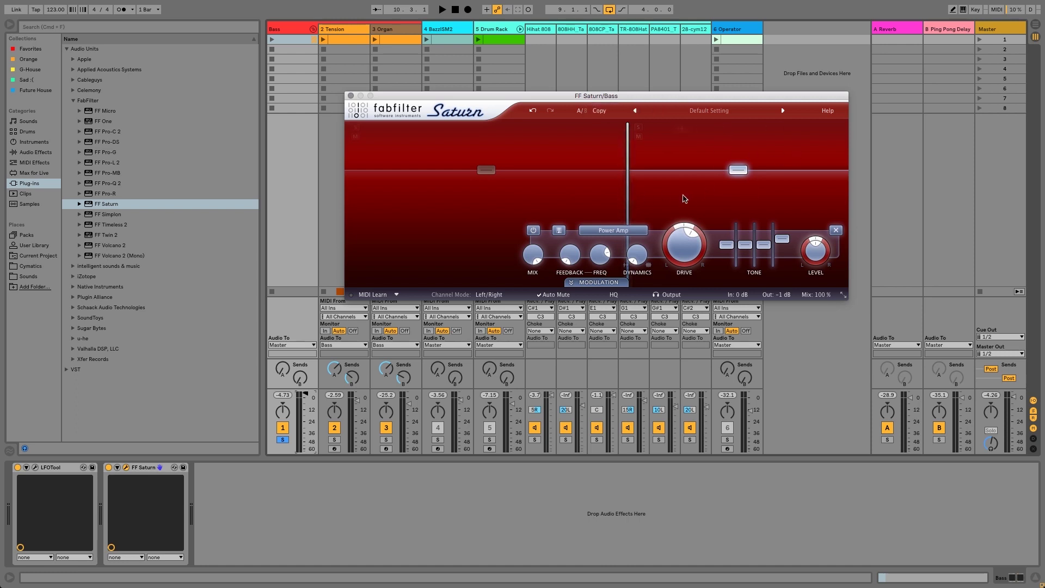
left_click_drag(627, 207, 617, 207)
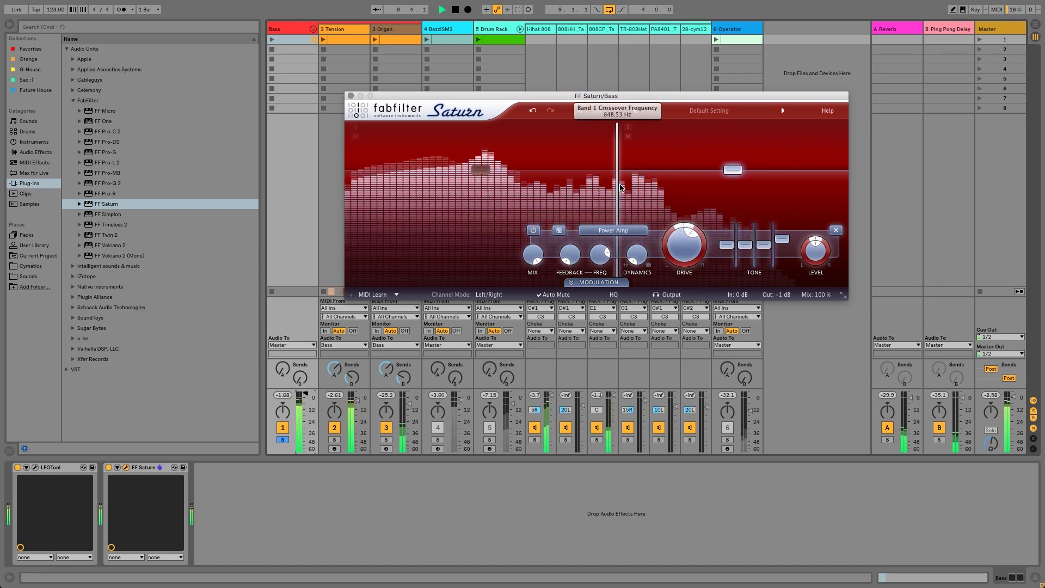
mouse_move(617, 185)
left_mouse_down()
mouse_move(660, 185)
mouse_move(628, 189)
left_mouse_up()
key("space")
Set the upper band's level to 0 dB.
mouse_move(737, 169)
left_mouse_down()
mouse_move(741, 180)
mouse_move(742, 171)
left_mouse_up()
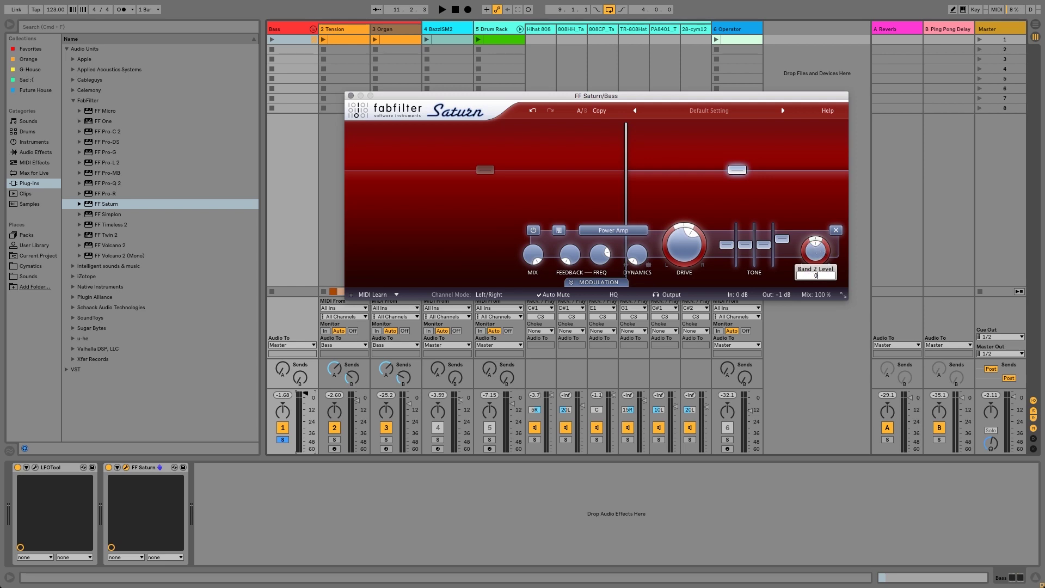
key("Return")
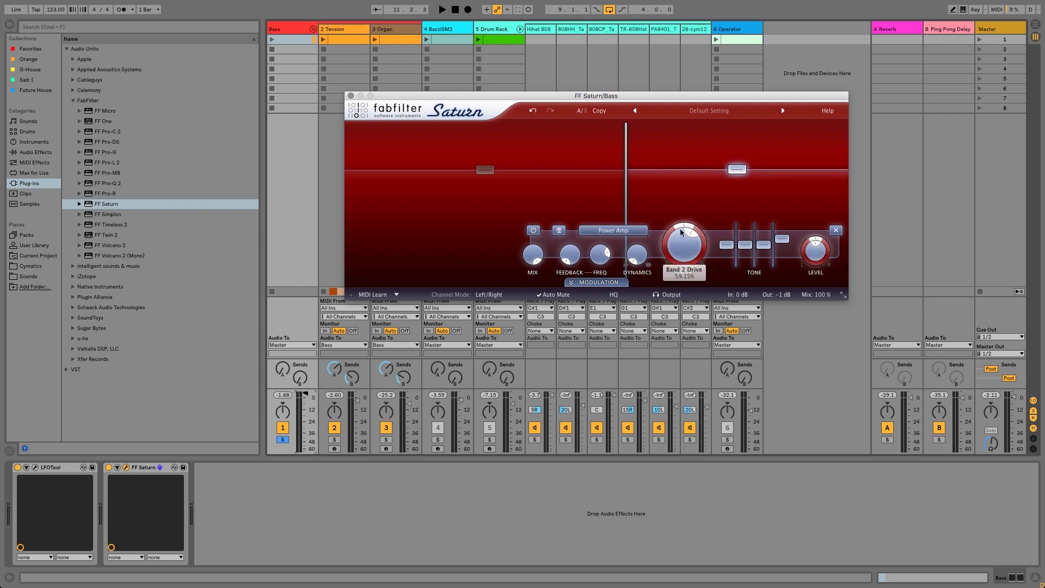
Try the Destroy distortion style on the upper band and solo that band during playback.
left_click(613, 230)
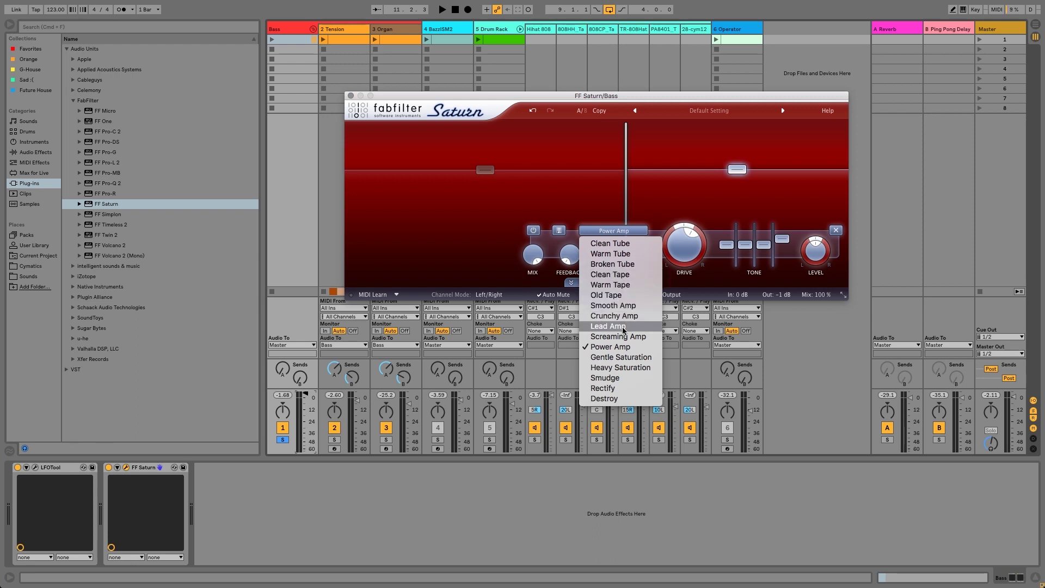
left_click(625, 397)
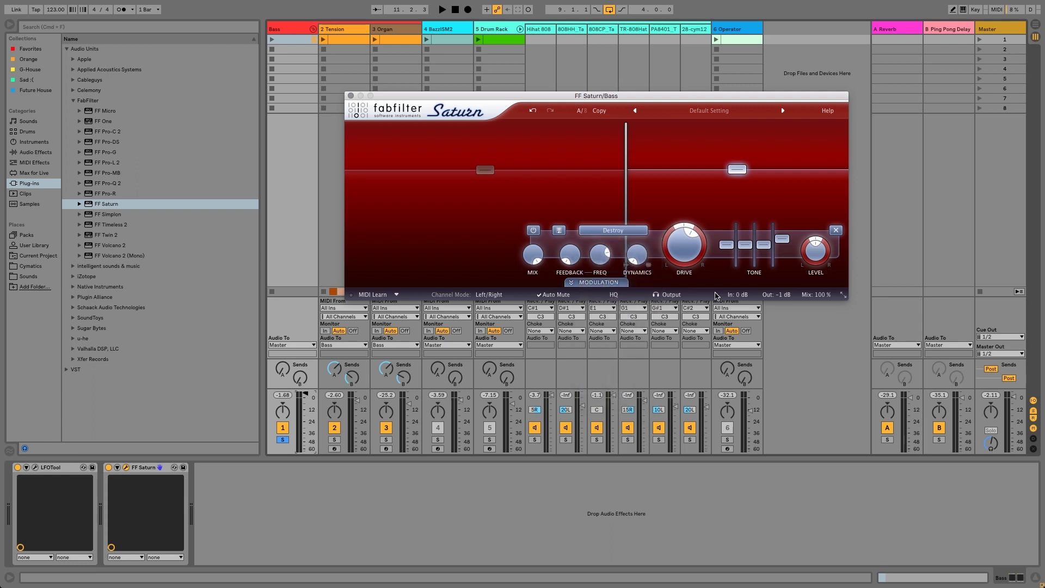
key("space")
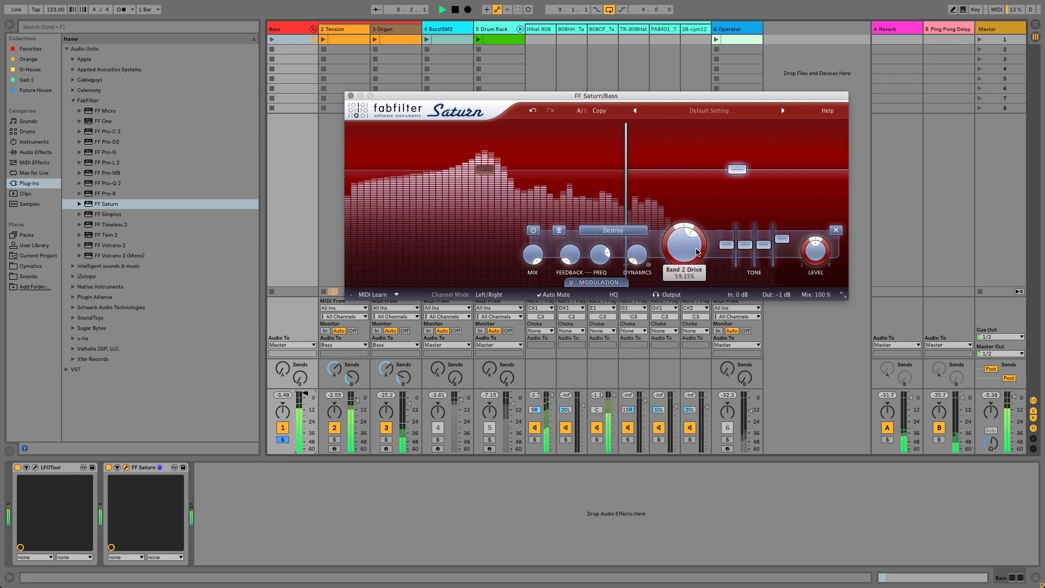
left_click(637, 127)
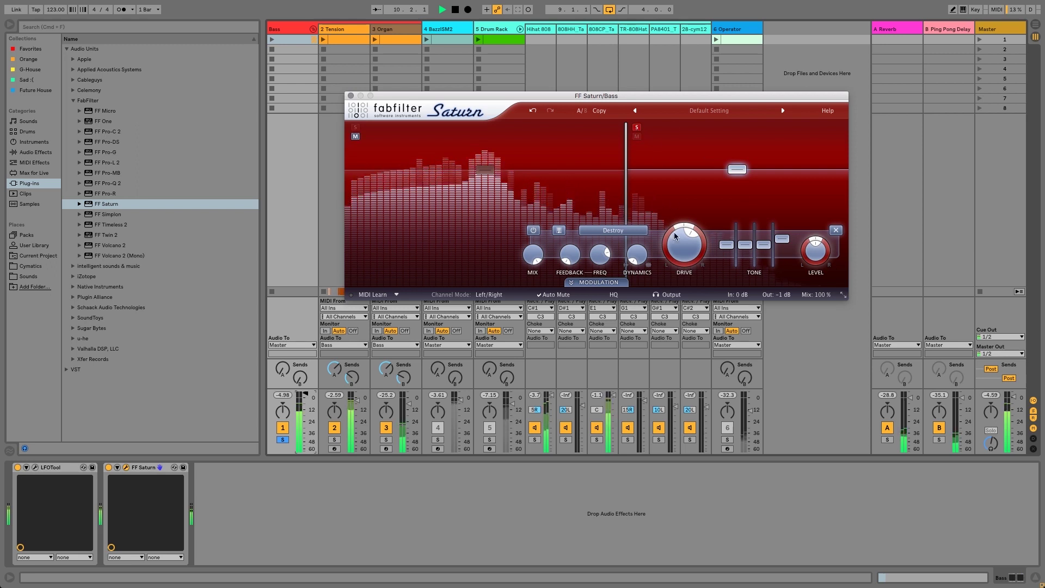
Try the upper band's drive at 100% with Destroy distortion, and reduce it to about 26%.
left_click_drag(684, 248, 672, 322)
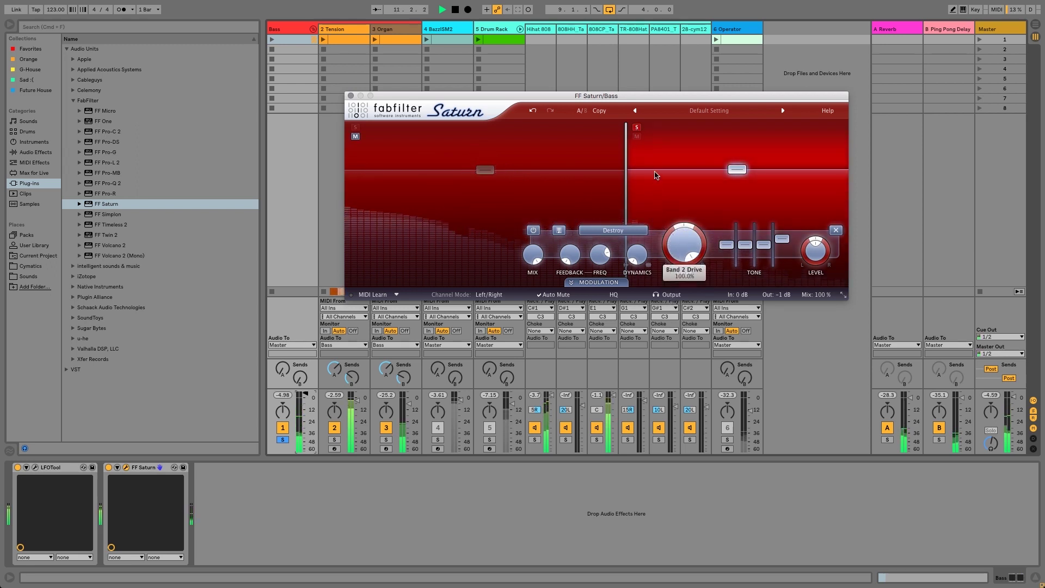
left_click(612, 230)
key("Escape")
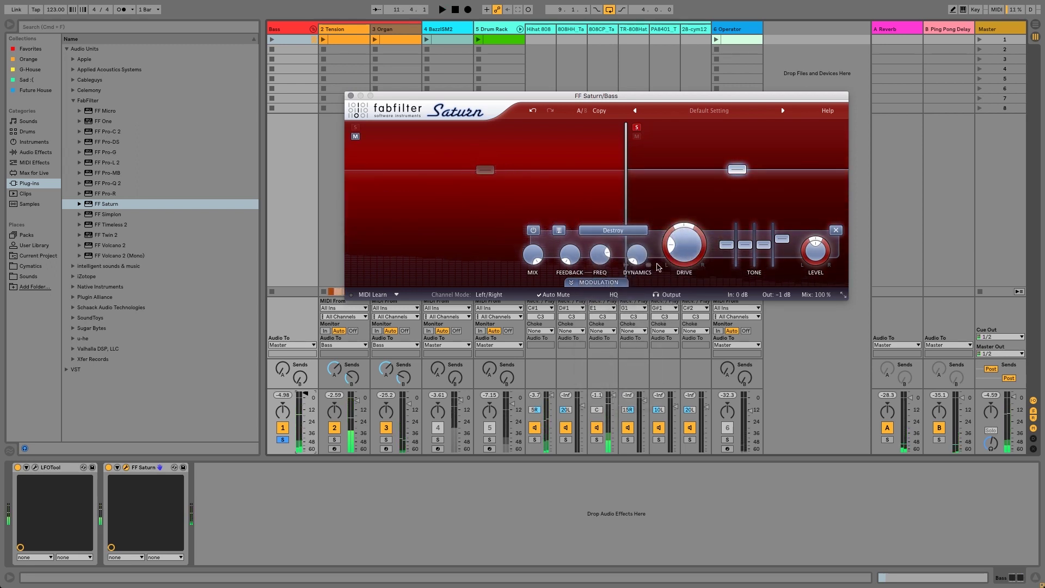
mouse_move(687, 256)
left_mouse_down()
mouse_move(688, 232)
mouse_move(681, 239)
left_mouse_up()
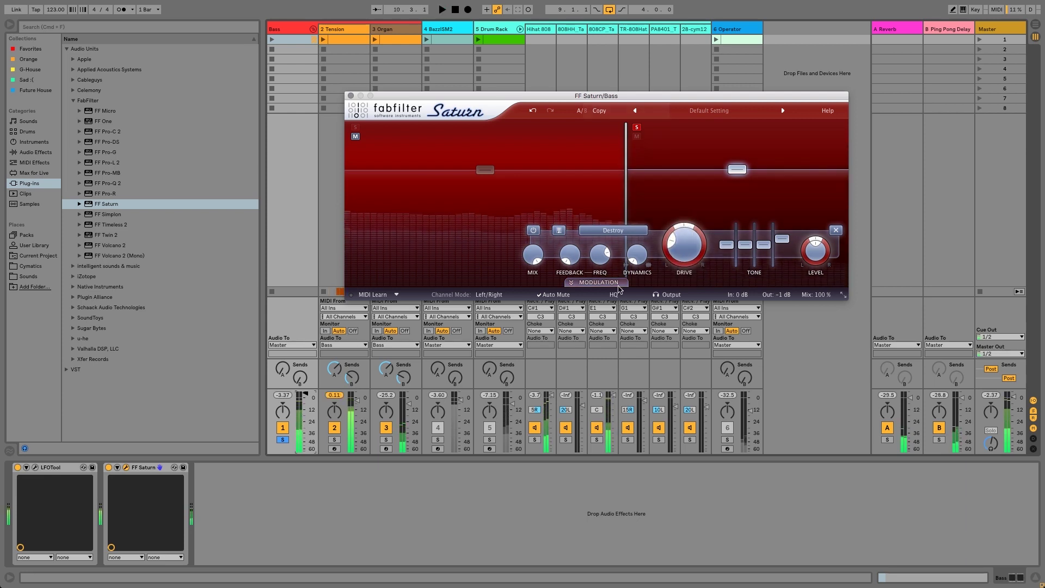
Switch the upper band's distortion style to Screaming Amp and play the loop.
left_click(627, 233)
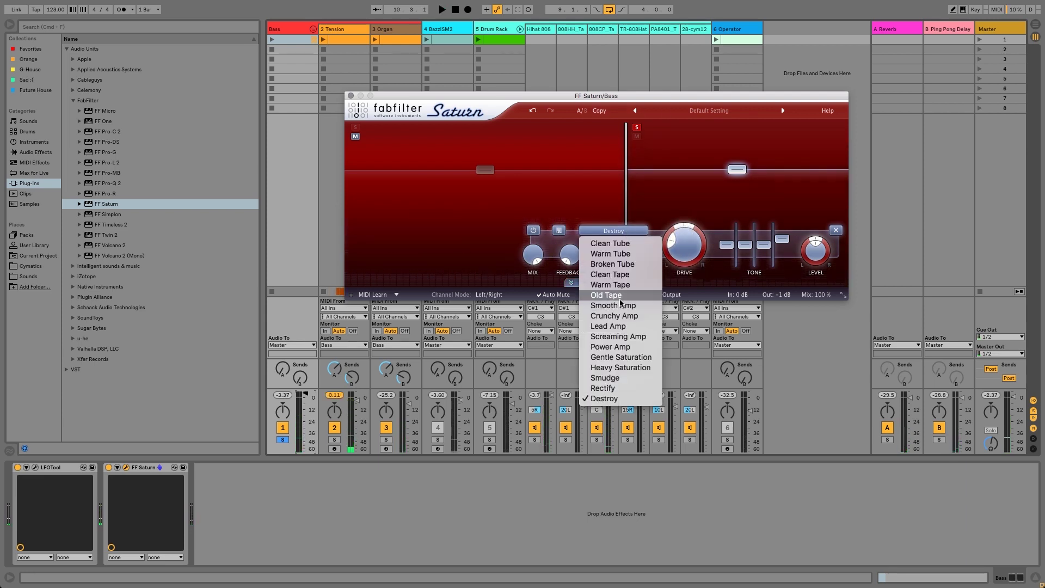
left_click(618, 336)
key("space")
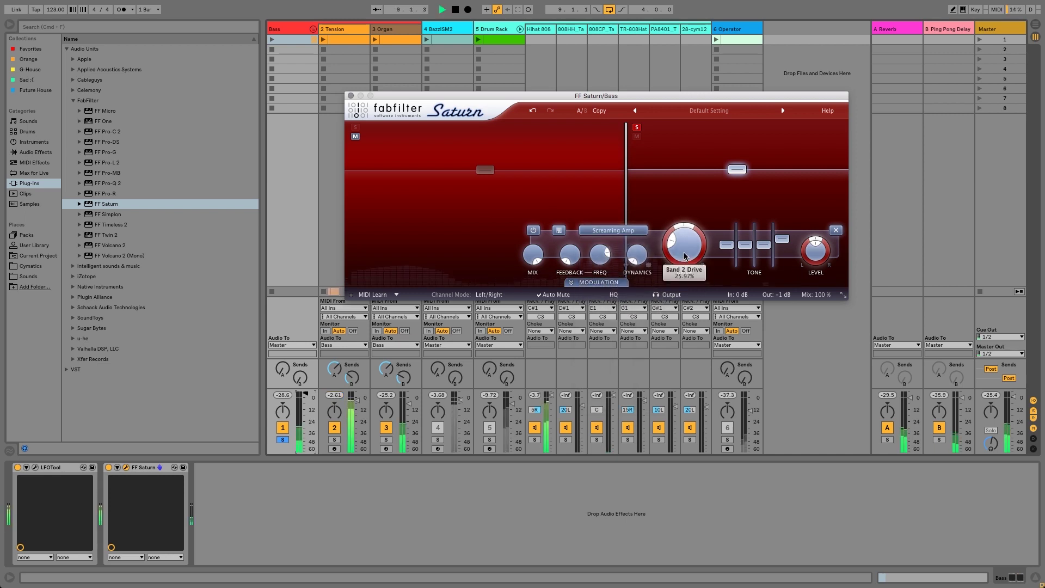
Raise the upper band's drive to about 50%, and increase it further by ear during playback.
left_click_drag(682, 232, 680, 205)
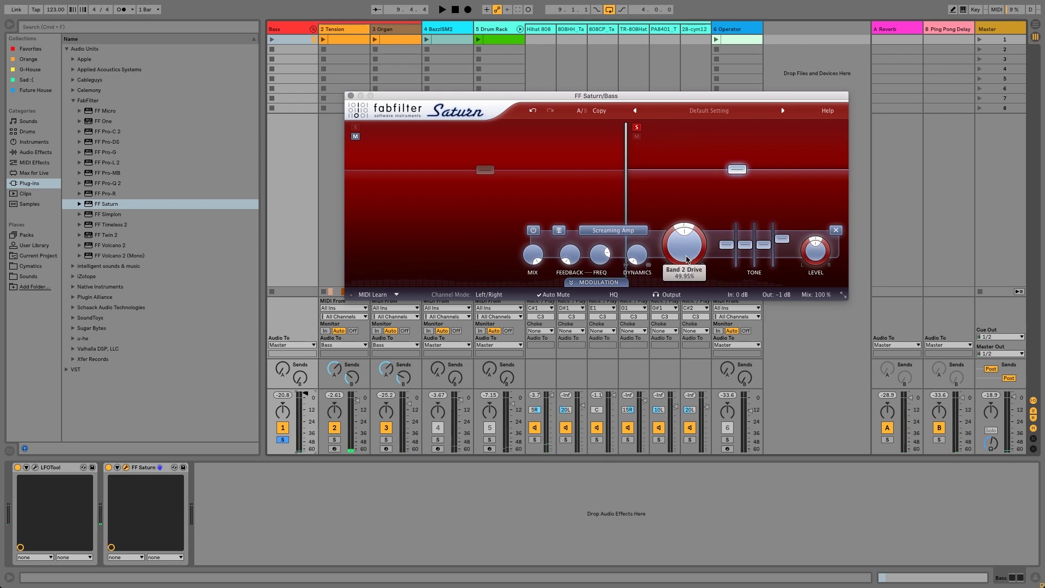
mouse_move(687, 259)
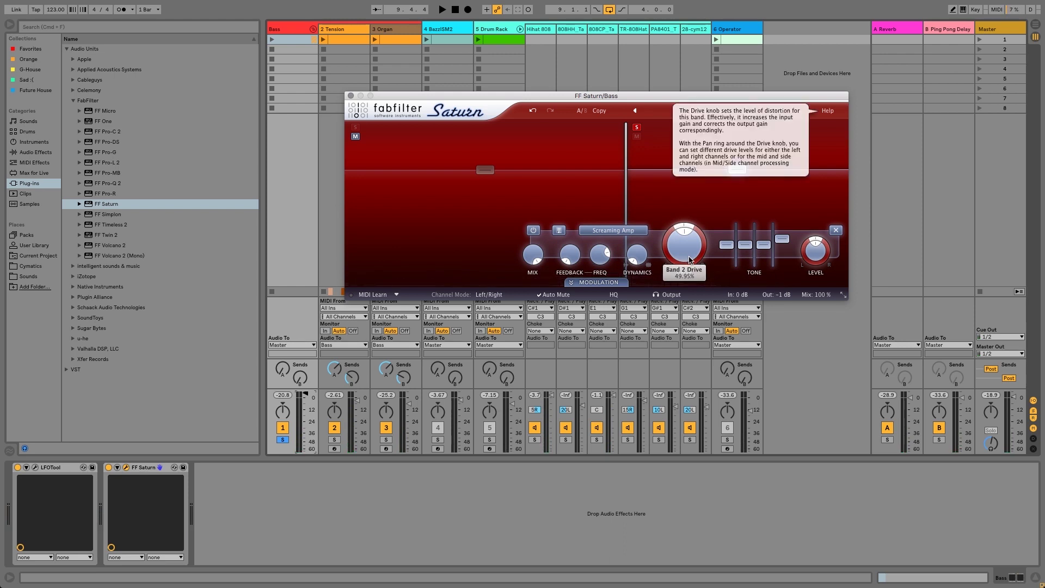
key("space")
left_click_drag(689, 258, 680, 208)
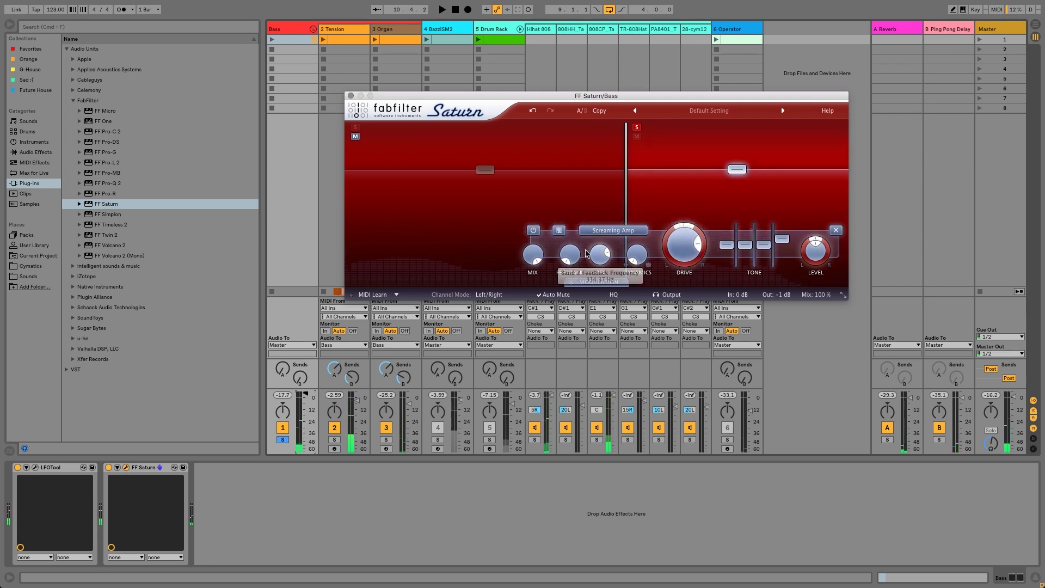
Add feedback to the upper band and reduce the amount by ear while the loop plays.
left_click_drag(575, 235, 577, 214)
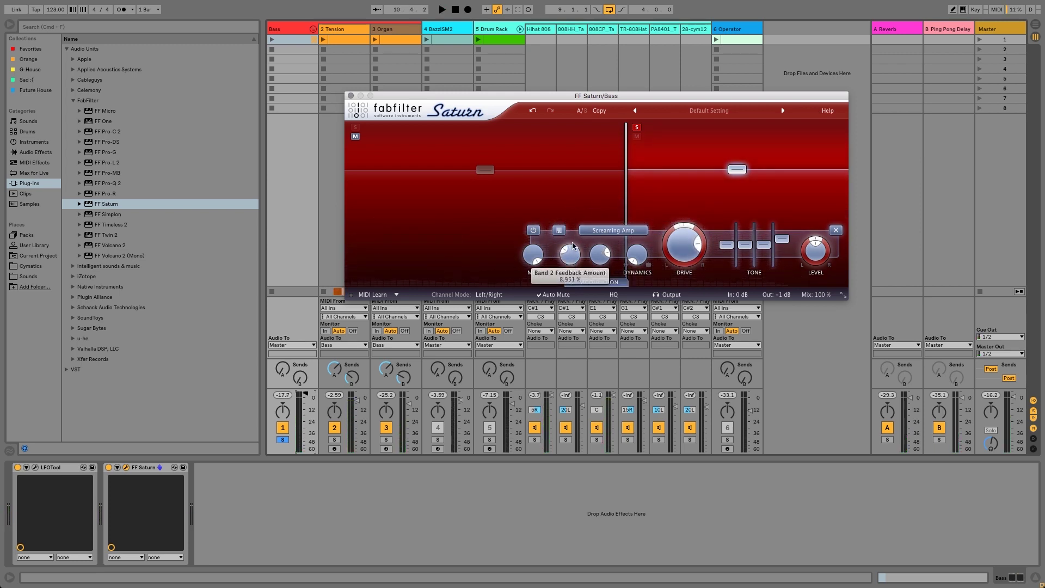
left_click_drag(575, 259, 575, 256)
key("space")
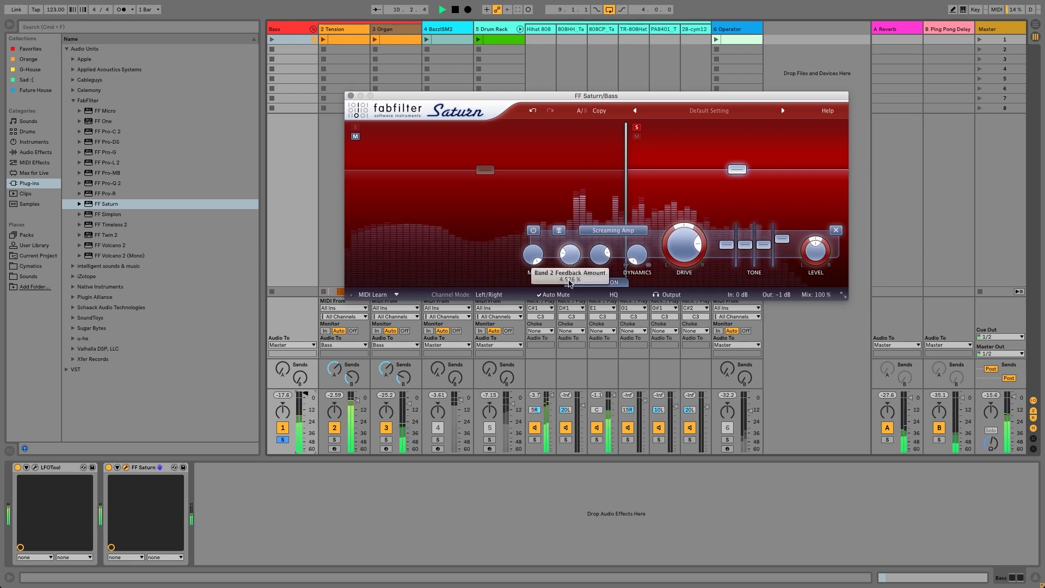
left_click_drag(569, 295, 569, 300)
Fine-tune the upper band's feedback amount to about 1.5% and its feedback frequency to about 187 Hz during playback.
mouse_move(600, 254)
left_mouse_down()
mouse_move(595, 289)
mouse_move(575, 198)
mouse_move(599, 218)
mouse_move(597, 250)
mouse_move(594, 225)
mouse_move(608, 255)
left_mouse_up()
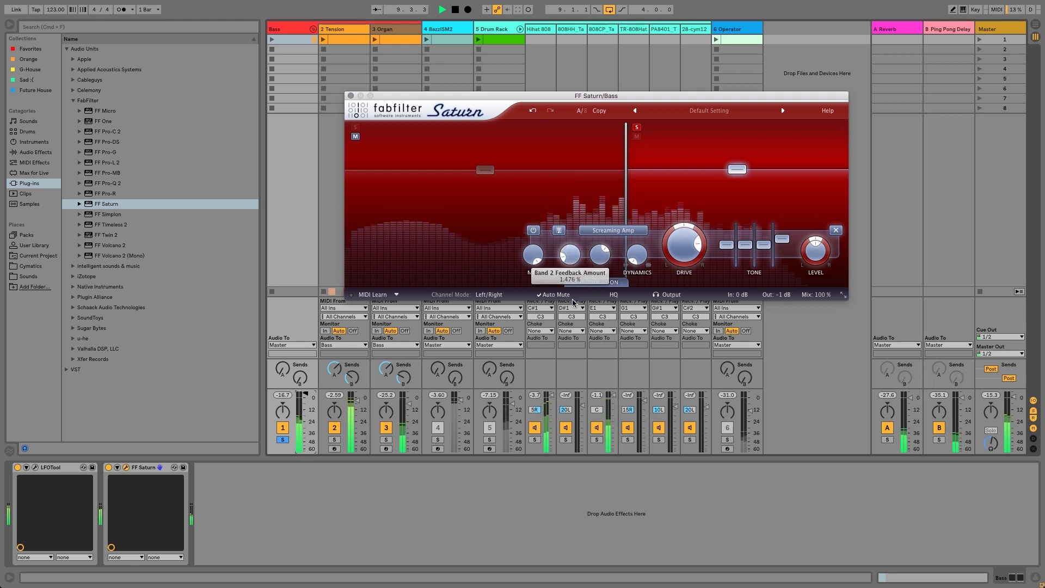
left_click_drag(573, 302, 573, 305)
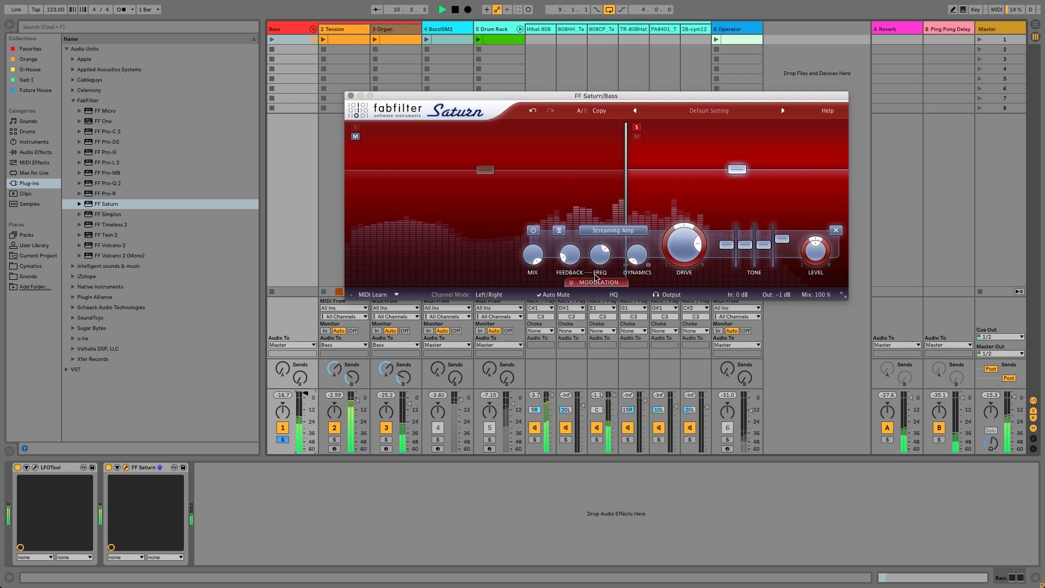
mouse_move(600, 253)
left_mouse_down()
mouse_move(602, 277)
mouse_move(604, 263)
left_mouse_up()
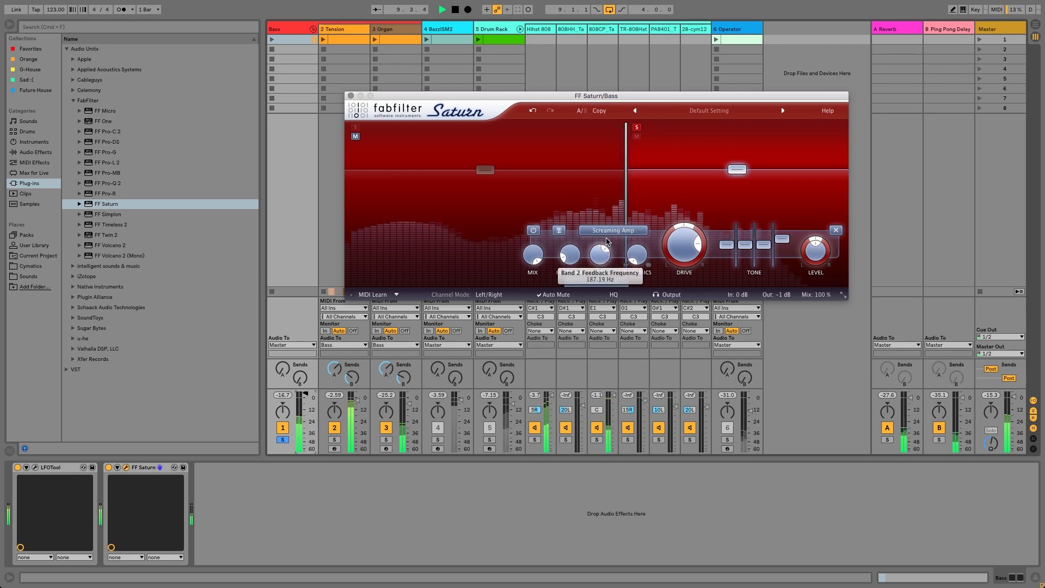
left_click_drag(608, 241, 609, 240)
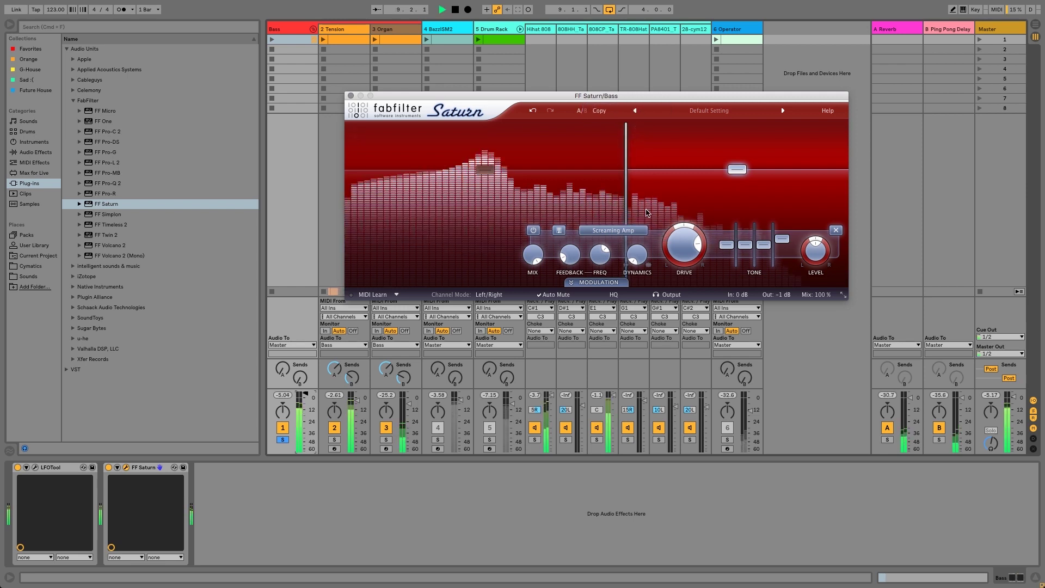
Raise the crossover frequency between the two bands with both bands playing, and stop the loop.
left_click_drag(629, 185, 670, 203)
key("space")
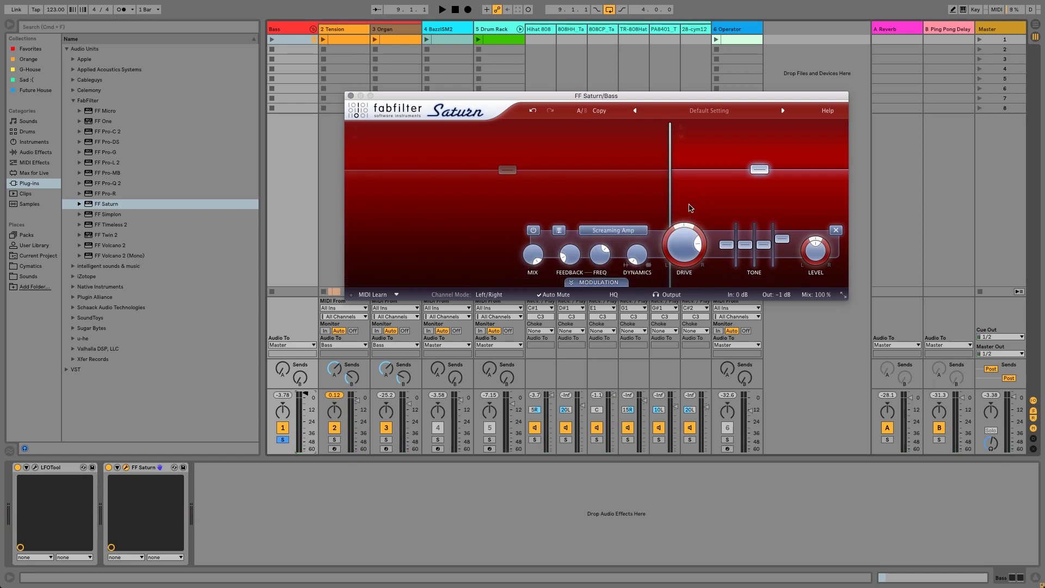
left_click_drag(669, 200, 668, 200)
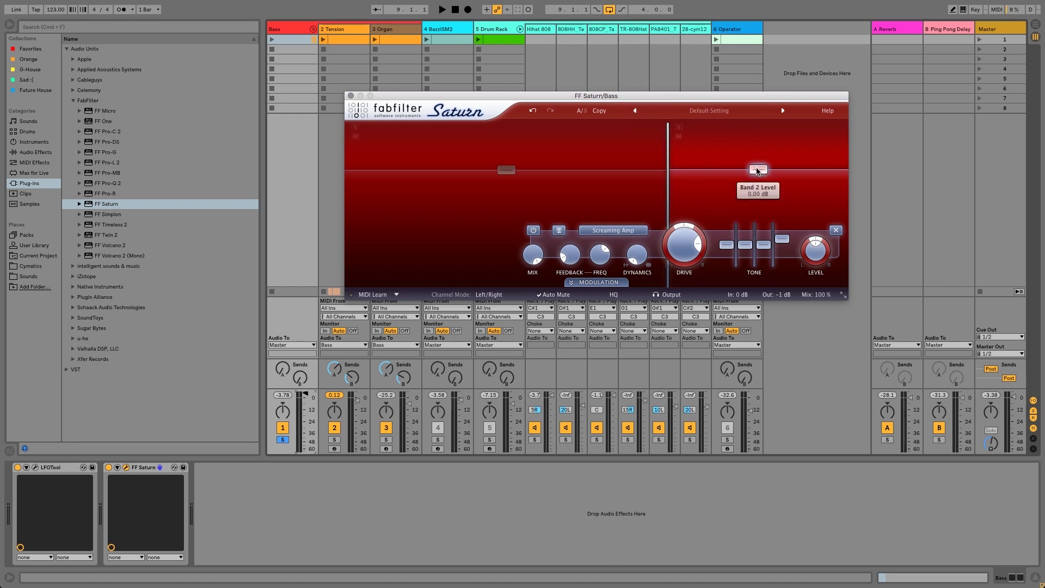
Adjust the upper band's level by ear during playback, and leave it slightly above 0 dB.
left_click_drag(757, 167, 757, 168)
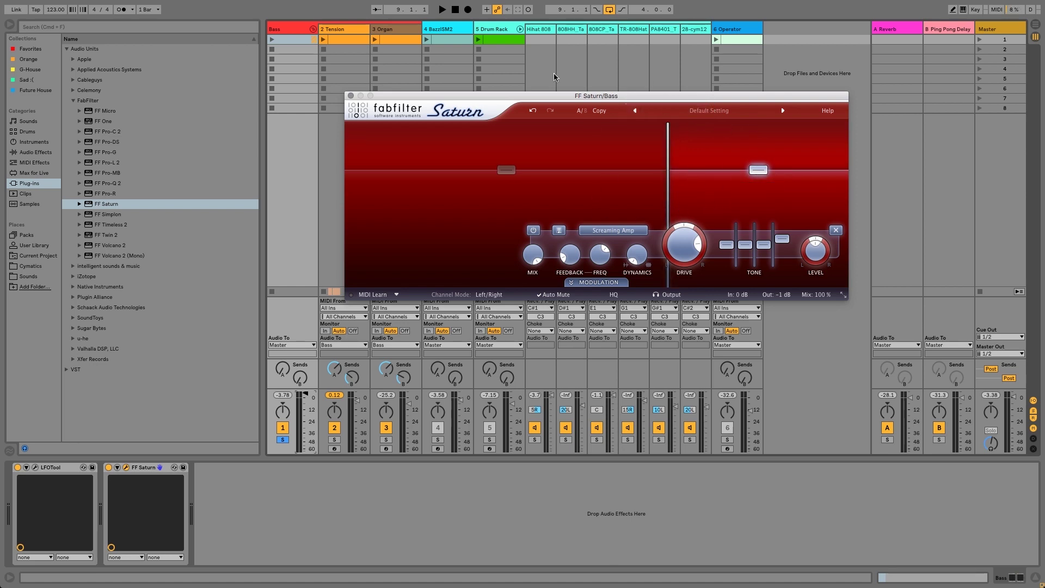
key("space")
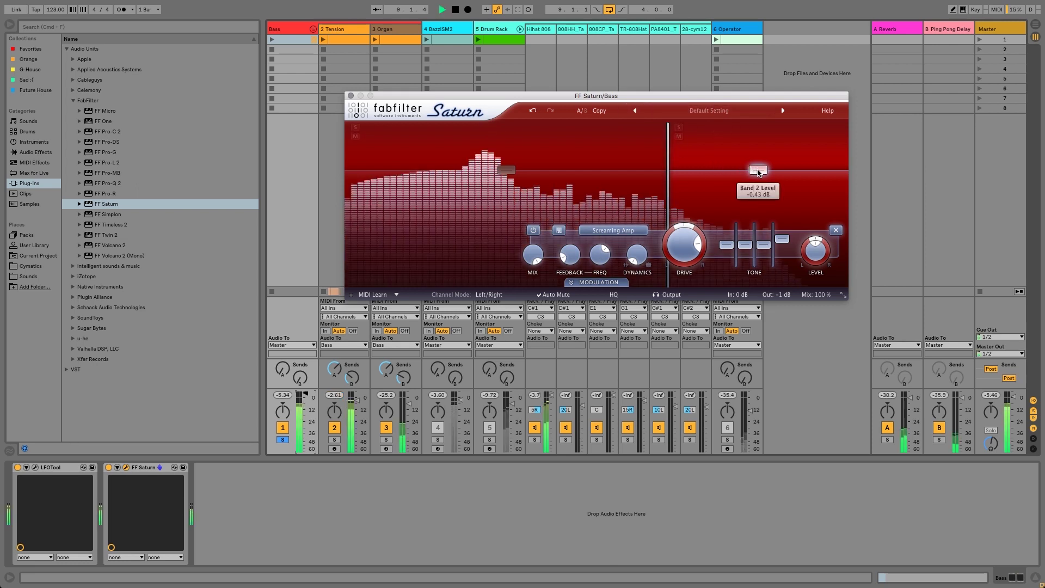
mouse_move(756, 169)
left_mouse_down()
mouse_move(758, 159)
mouse_move(760, 168)
left_mouse_up()
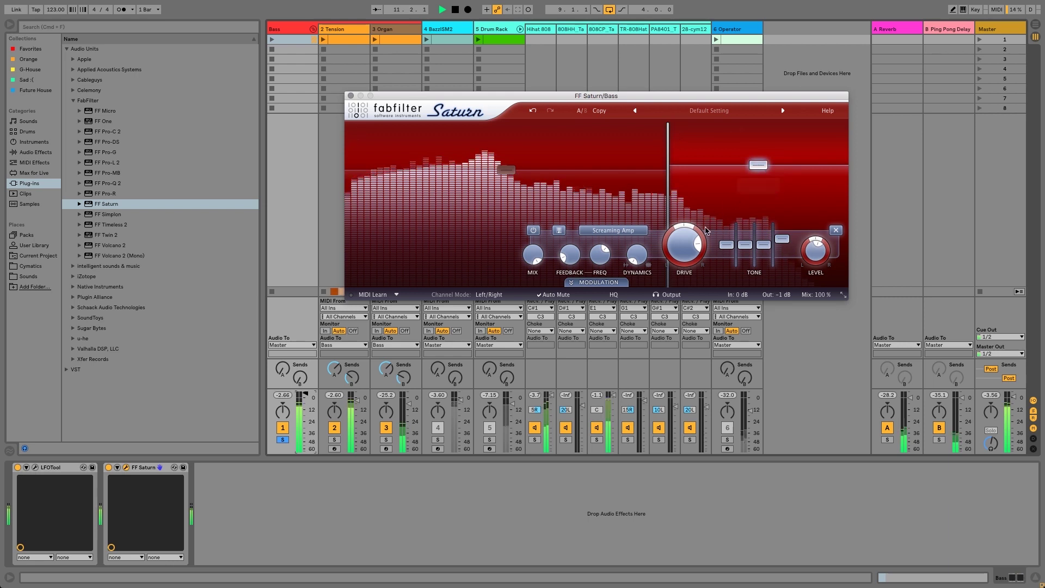
Pan the upper band's drive to about 0.48 and the lower band's drive to about -0.01 during playback.
left_click_drag(698, 264, 683, 235)
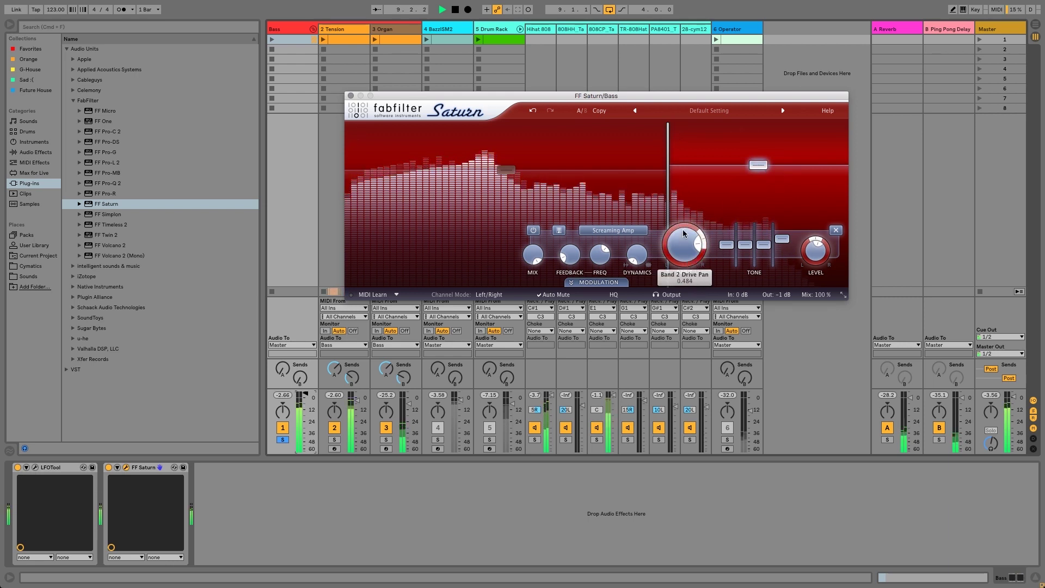
left_click(490, 245)
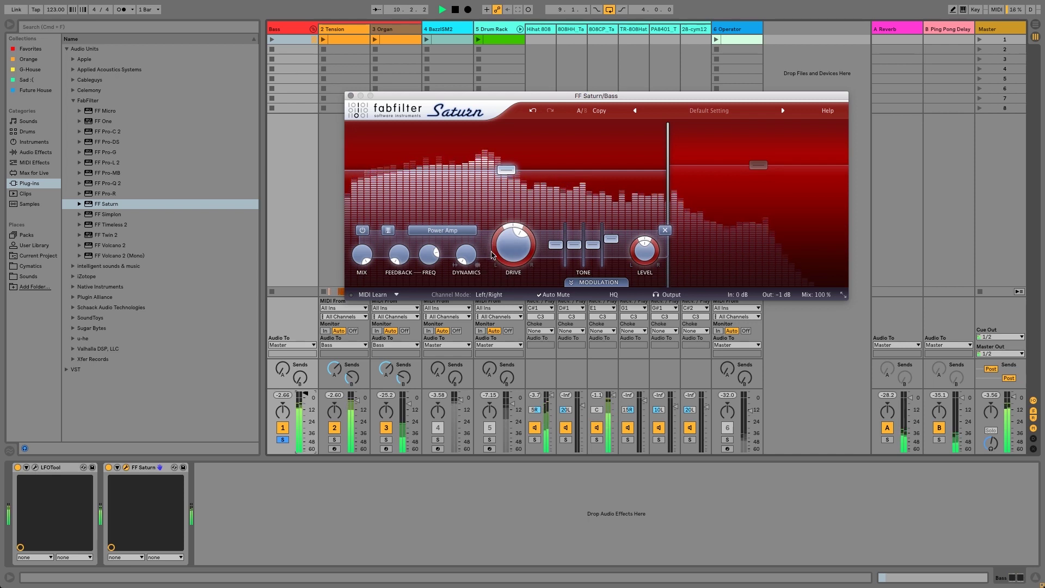
mouse_move(490, 245)
left_mouse_down()
mouse_move(493, 286)
mouse_move(494, 245)
left_mouse_up()
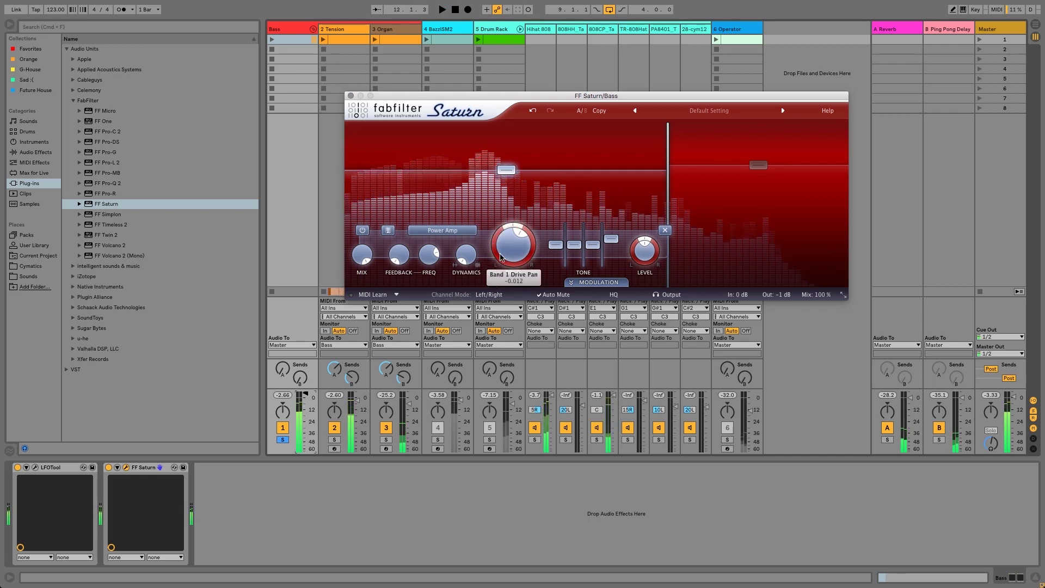
Select the upper band, move FF Saturn ahead of LFOTool in the Bass device chain, and set its channel mode to Mid/Side.
left_click(688, 200)
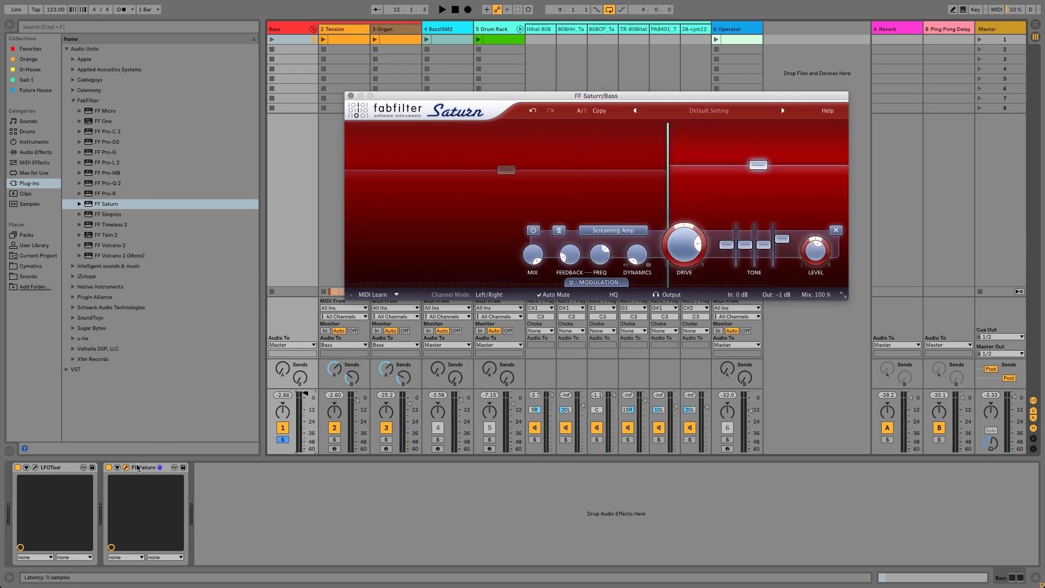
left_click_drag(137, 467, 33, 474)
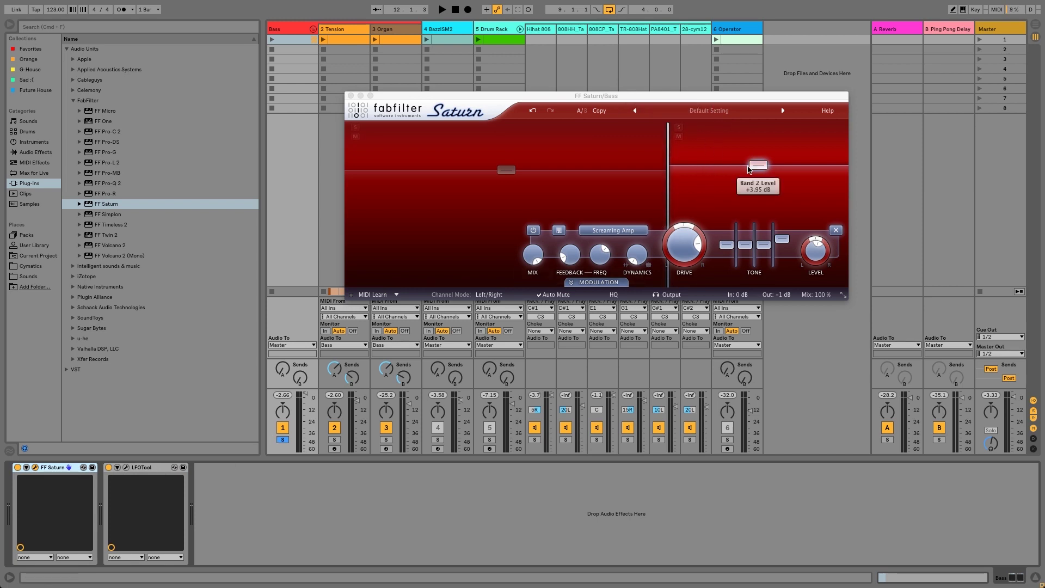
left_click(489, 294)
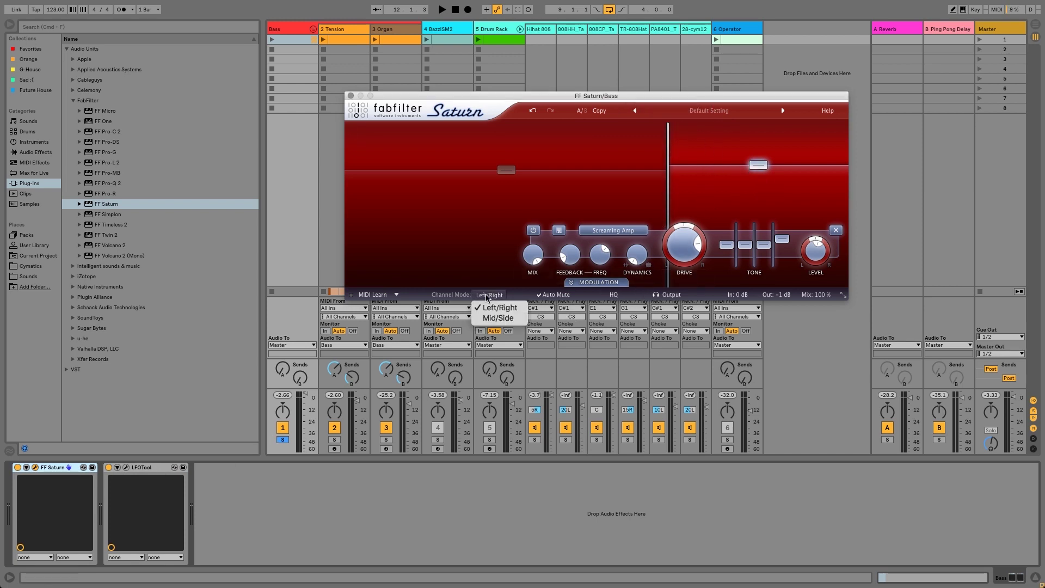
left_click(499, 318)
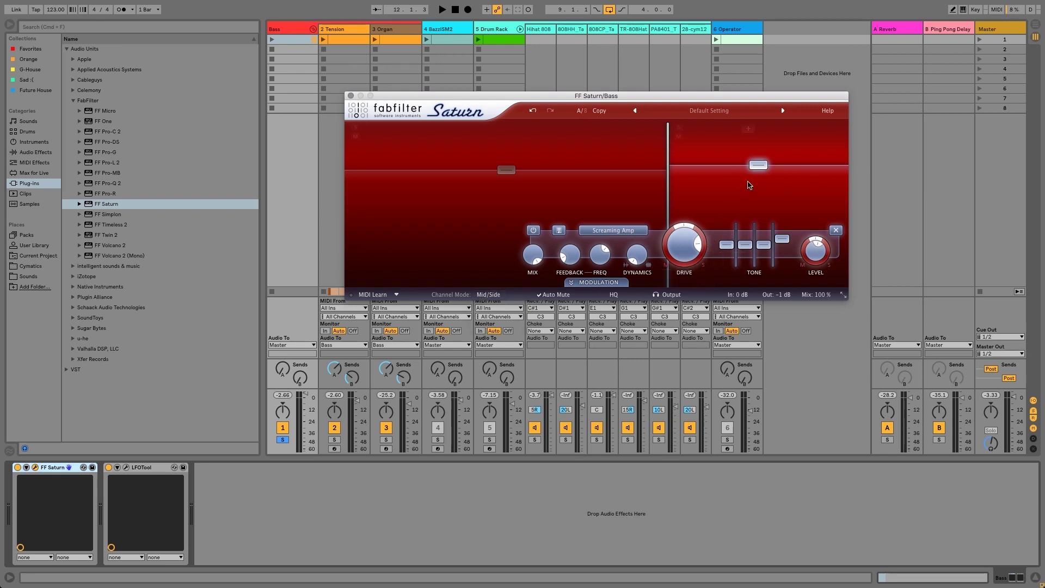
Lower the upper band's level slightly, and pan its drive further towards the side channel to about 0.72 during playback.
left_click_drag(760, 166, 761, 169)
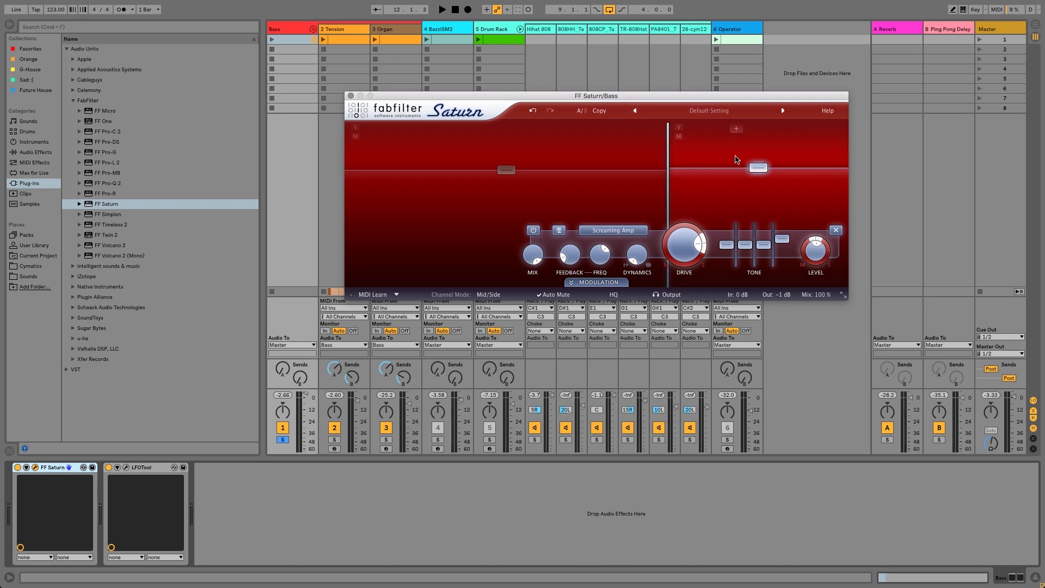
left_click_drag(761, 167, 753, 155)
key("space")
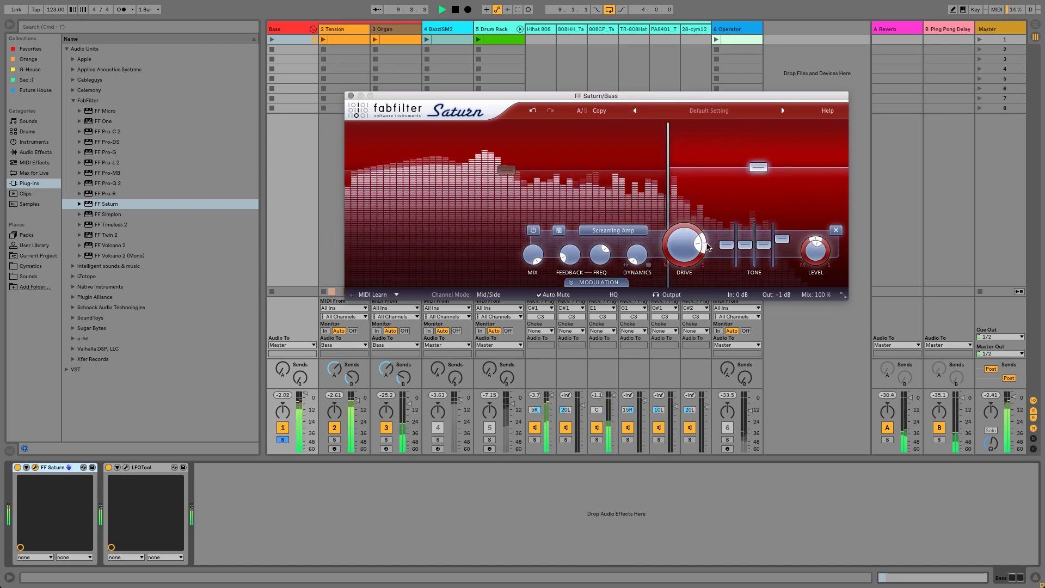
left_click_drag(689, 274, 687, 271)
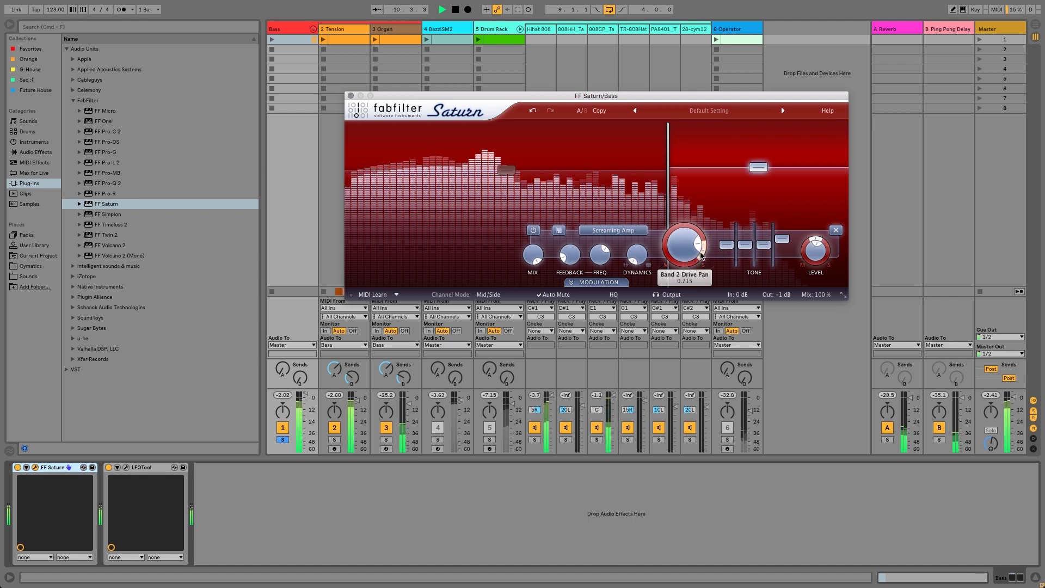
Sweep the upper band's feedback amount and feedback frequency by ear during playback, retouching its drive, and stop the loop.
left_click_drag(574, 246, 569, 266)
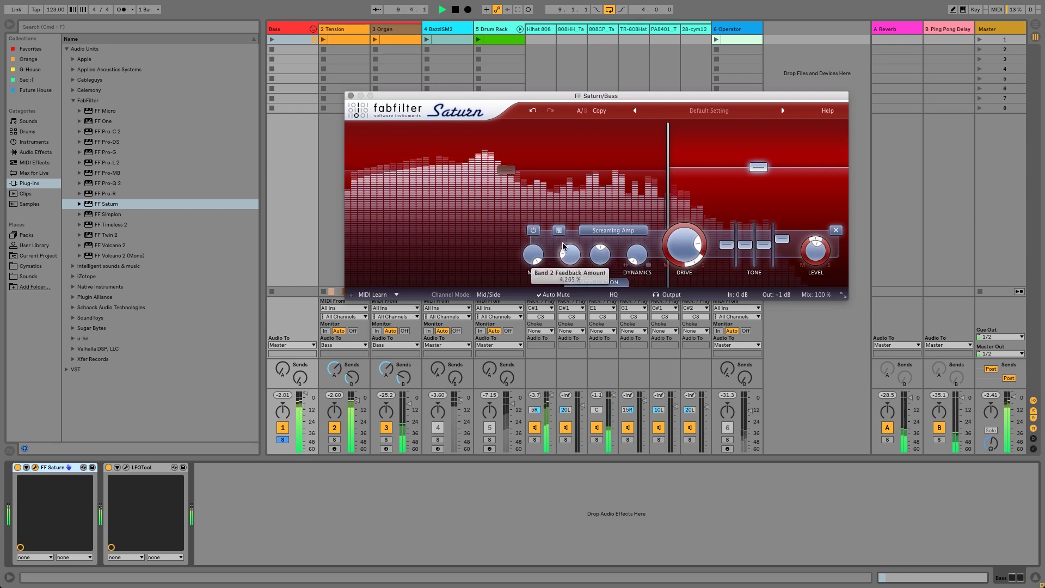
left_click_drag(569, 268, 594, 311)
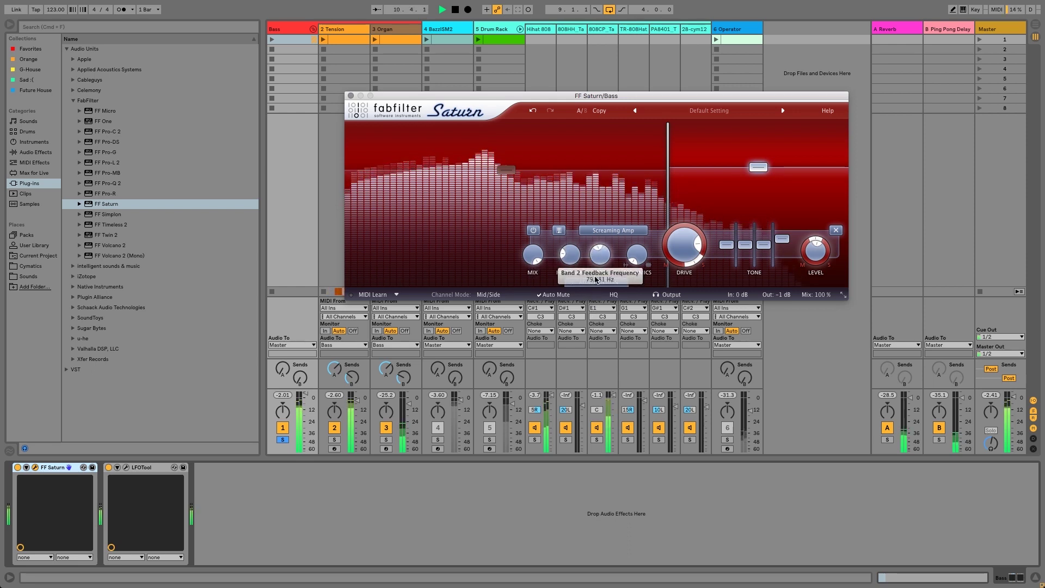
mouse_move(684, 247)
left_mouse_down()
mouse_move(675, 282)
mouse_move(677, 240)
left_mouse_up()
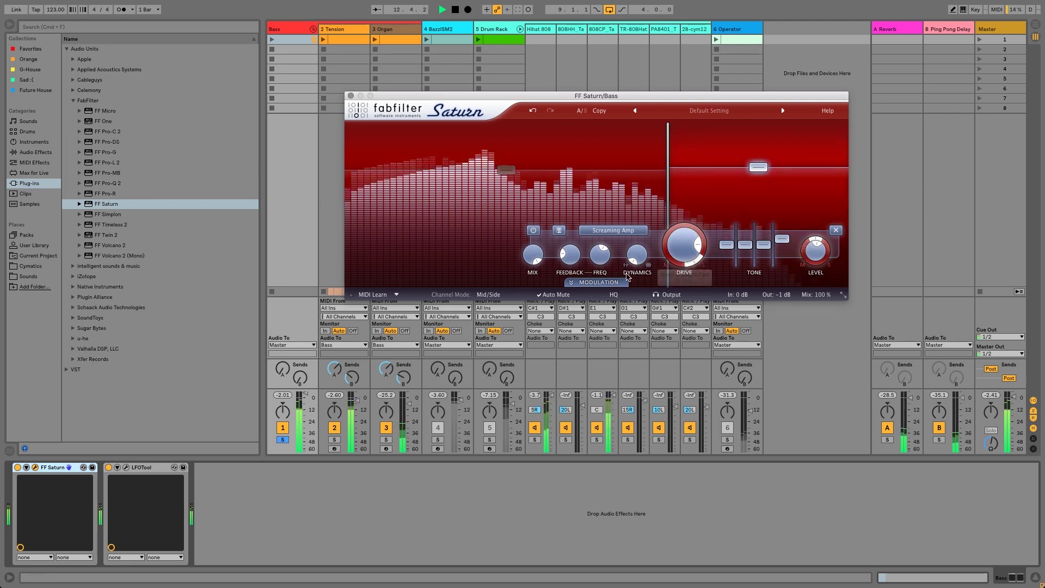
left_click_drag(567, 246, 570, 219)
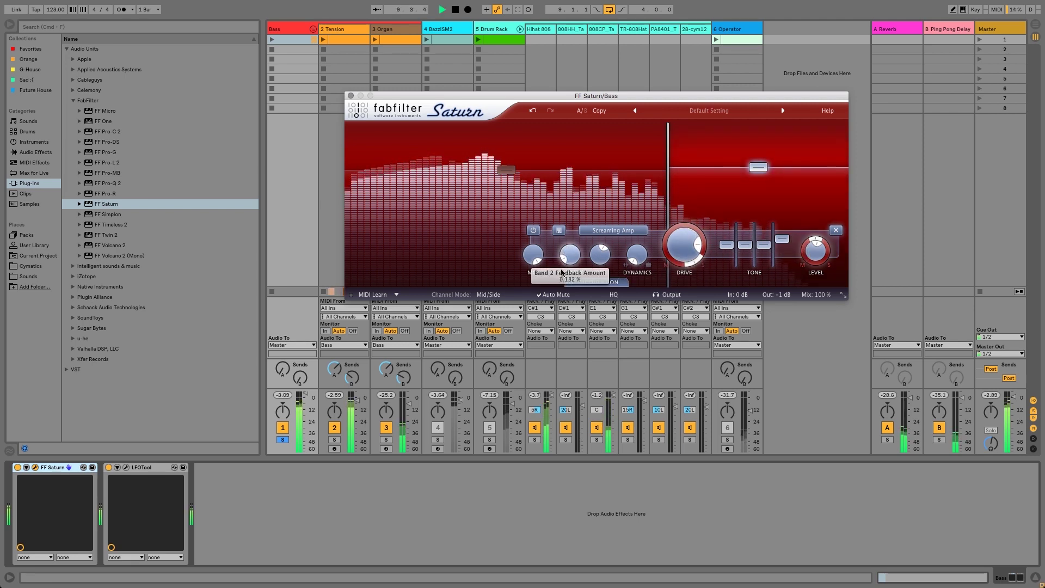
mouse_move(562, 273)
left_mouse_down()
mouse_move(563, 249)
mouse_move(559, 268)
left_mouse_up()
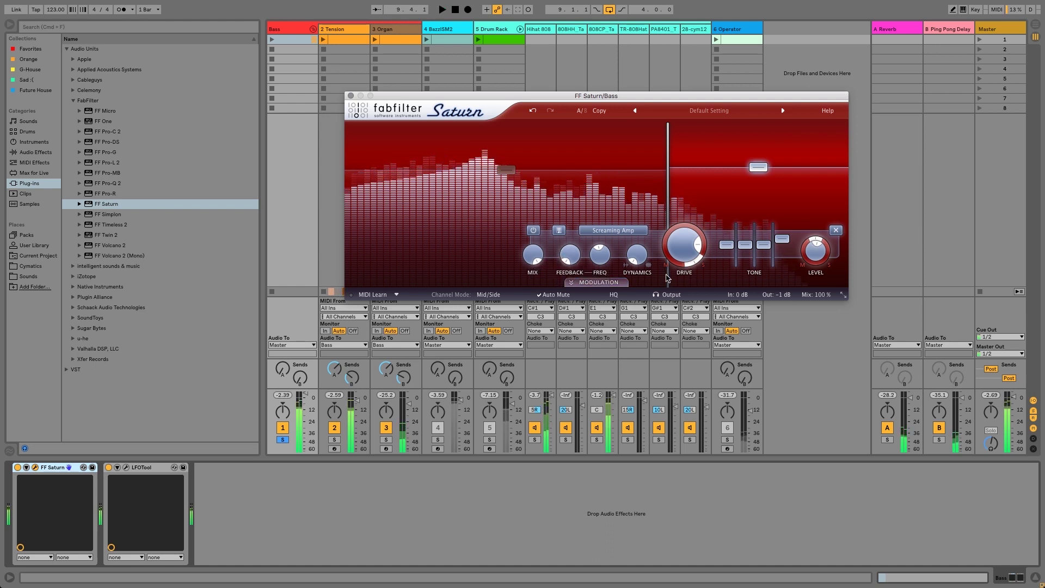
key("space")
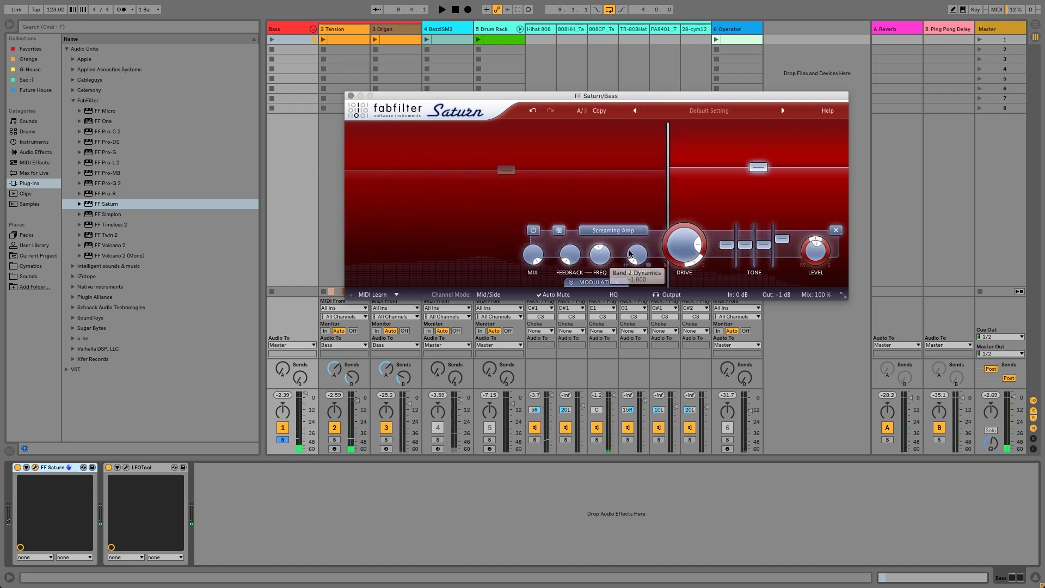
Return the upper band's dynamics to about the centre, and lower its feedback frequency and feedback amount.
left_click_drag(632, 237, 636, 254)
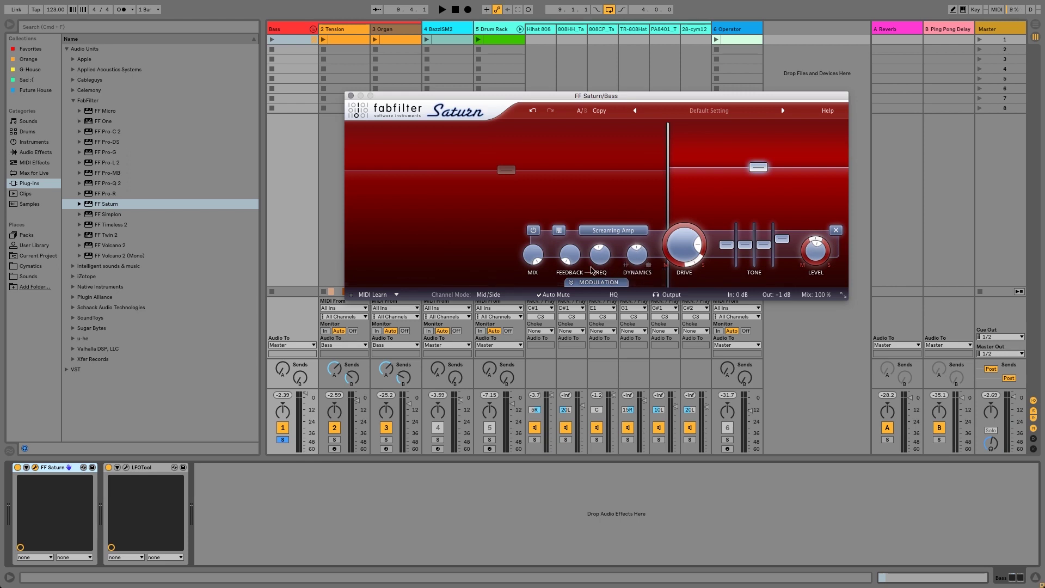
left_click_drag(600, 253, 601, 286)
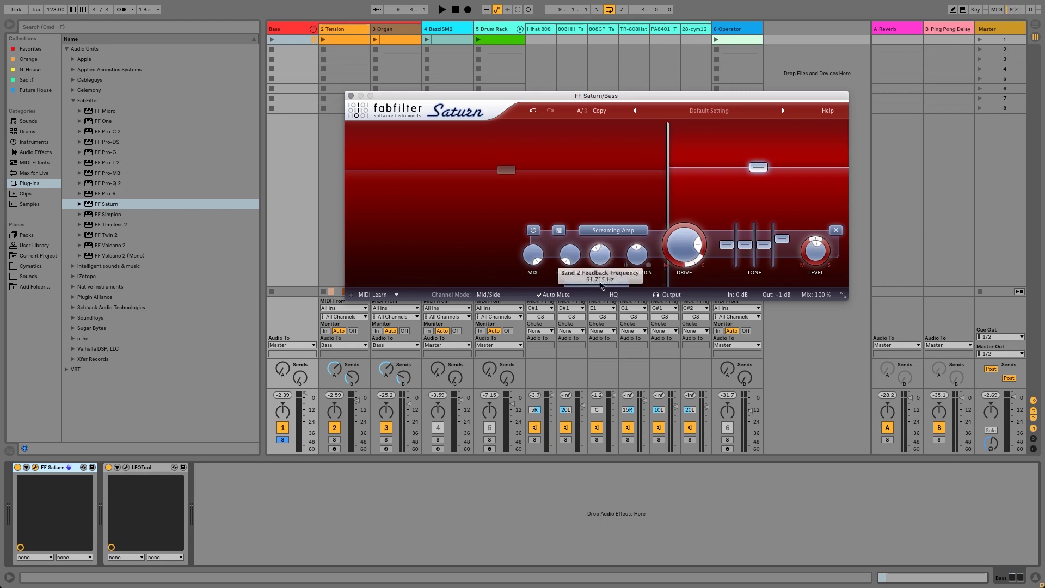
mouse_move(570, 254)
left_mouse_down()
mouse_move(574, 225)
mouse_move(572, 272)
left_mouse_up()
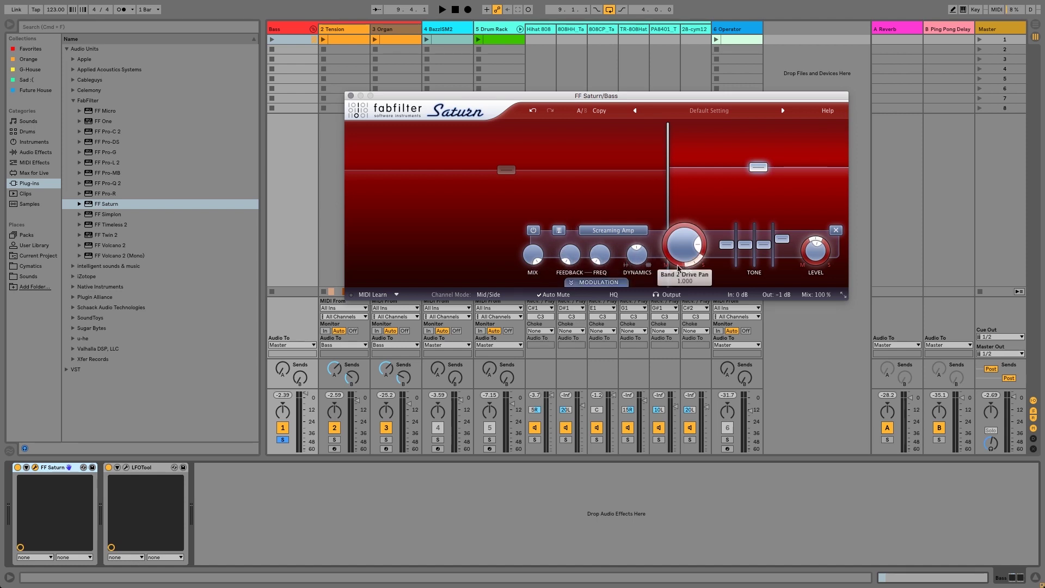
Retouch the upper band's dynamics and bring its drive pan back closer to the centre during playback.
key("space")
mouse_move(637, 261)
left_mouse_down()
mouse_move(634, 328)
mouse_move(637, 274)
left_mouse_up()
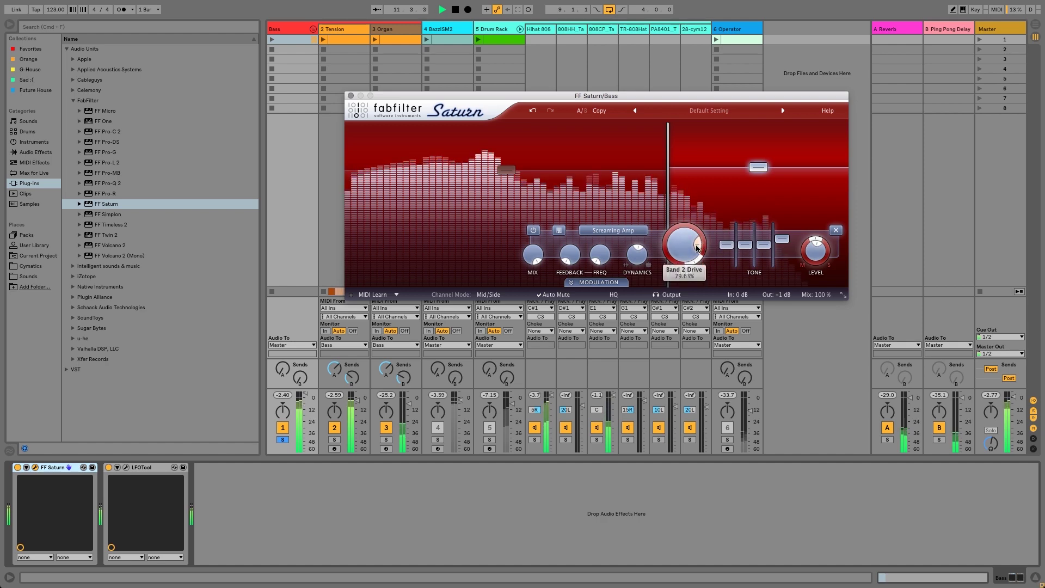
left_click_drag(703, 249, 670, 264)
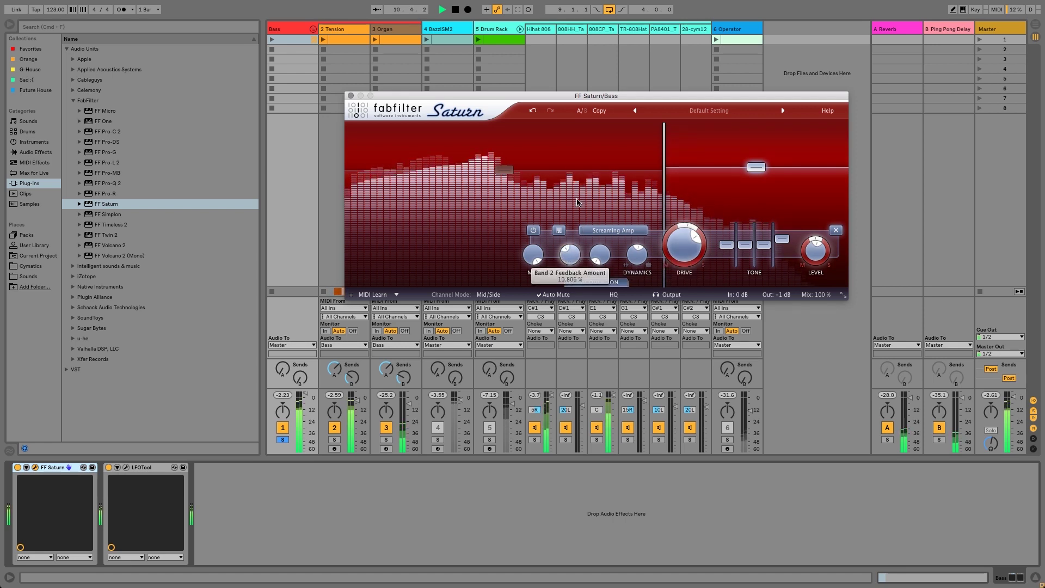
Raise the upper band's feedback amount and sweep its feedback frequency from 10 Hz upwards by ear, and stop the loop.
mouse_move(570, 254)
left_mouse_down()
mouse_move(569, 225)
mouse_move(568, 240)
left_mouse_up()
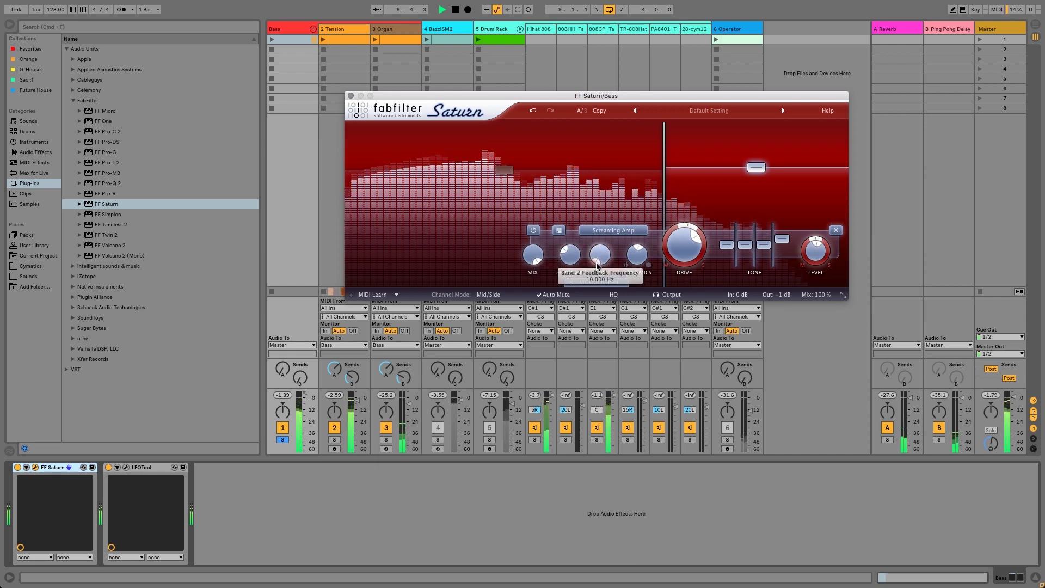
left_click_drag(597, 248, 608, 193)
mouse_move(569, 253)
left_mouse_down()
mouse_move(580, 222)
mouse_move(574, 245)
left_mouse_up()
key("space")
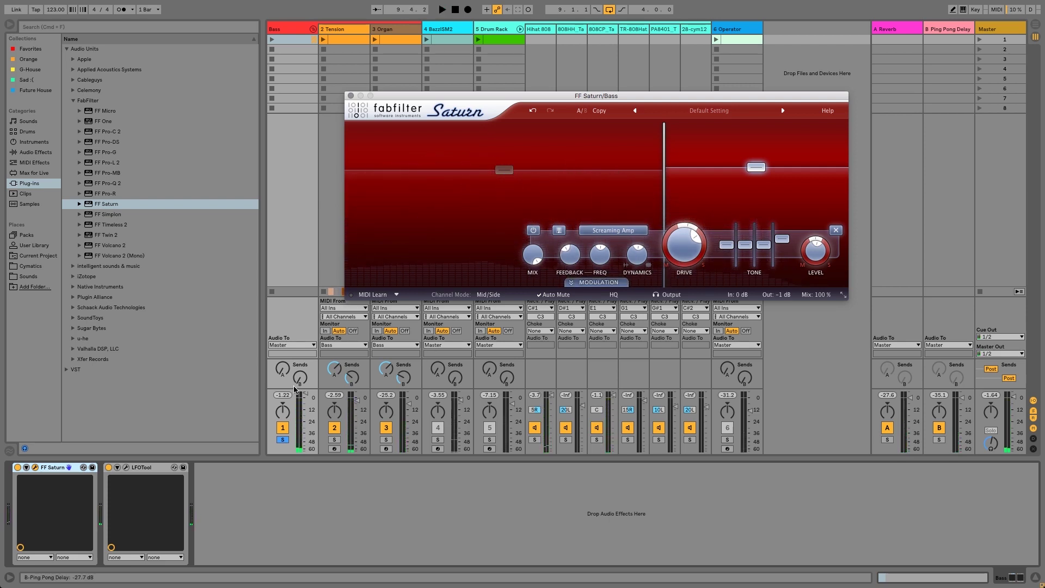
Unsolo the Bass group and retune the upper band's feedback amount and frequency by ear against the full mix.
left_click(283, 439)
key("space")
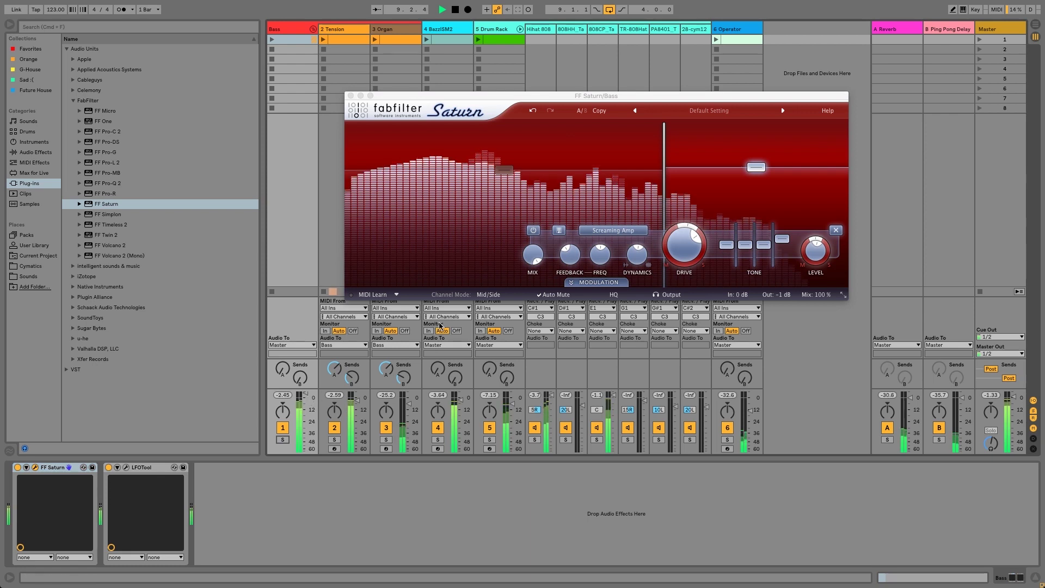
left_click_drag(571, 254, 558, 280)
left_click_drag(600, 253, 589, 285)
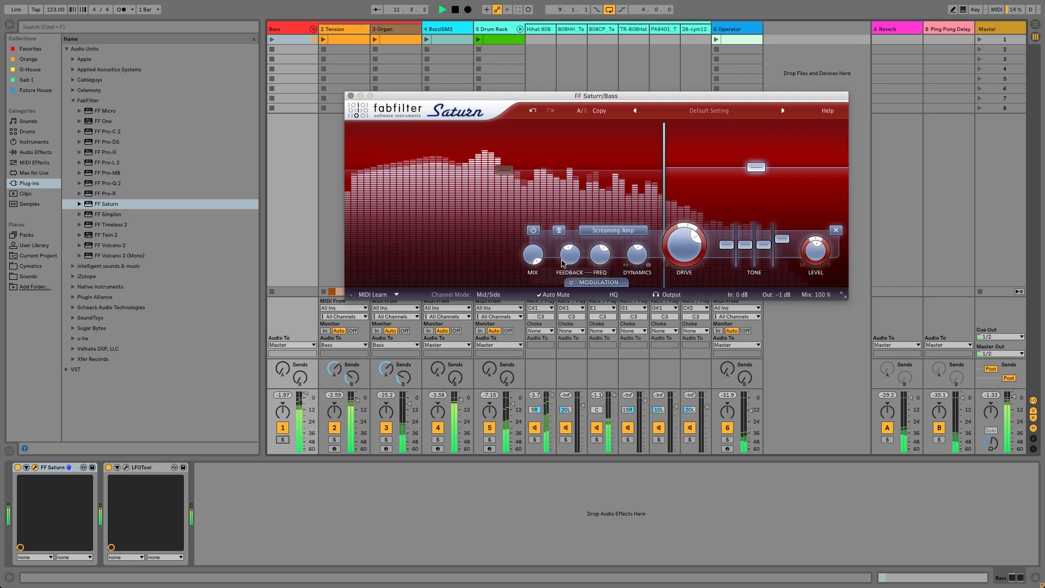
scroll(594, 267, "down", 1)
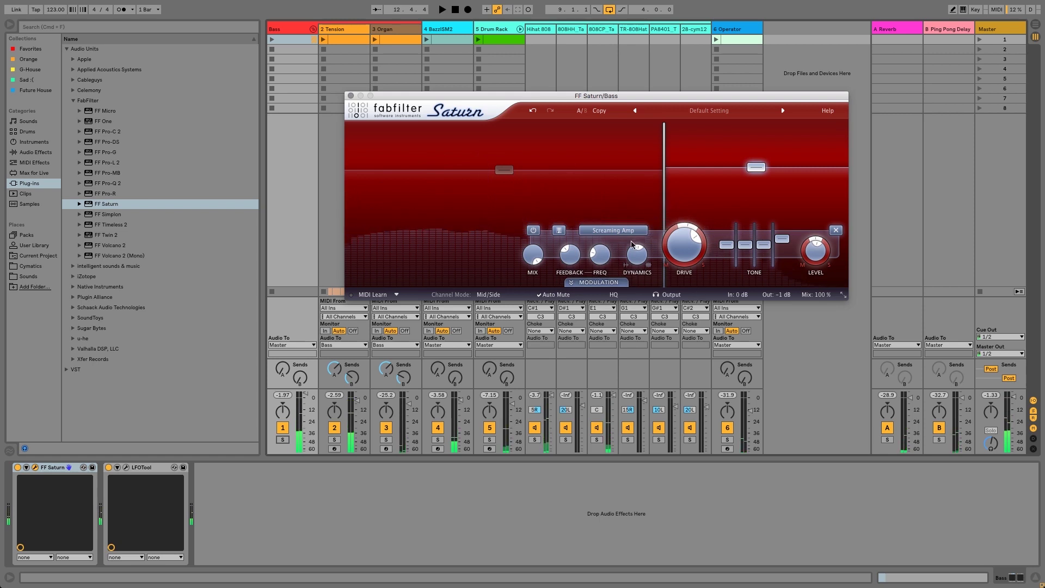
Show Saturn's modulation section, add a new XLFO source, and look over the other available source types.
left_click(594, 284)
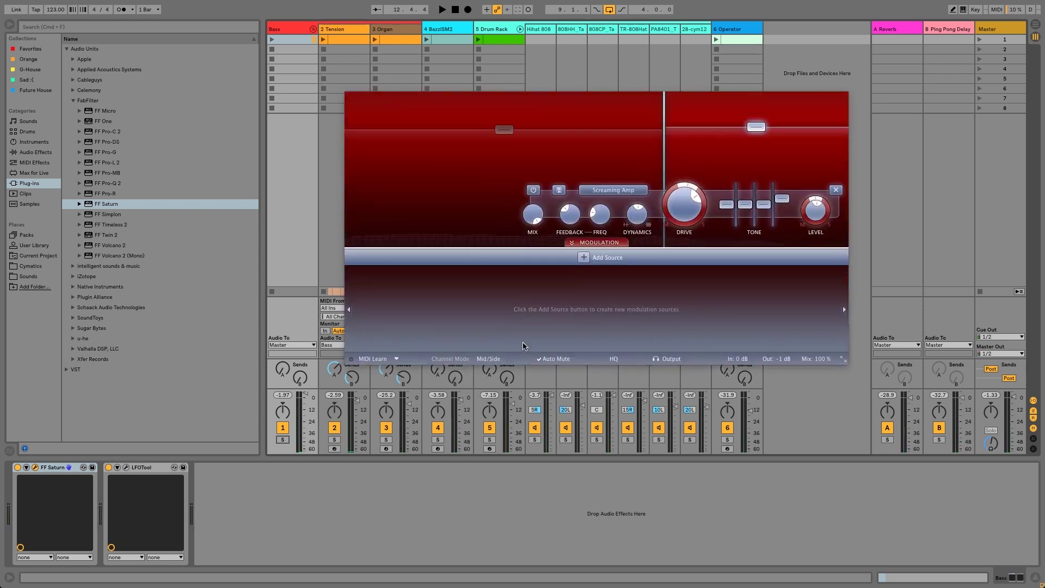
left_click(582, 298)
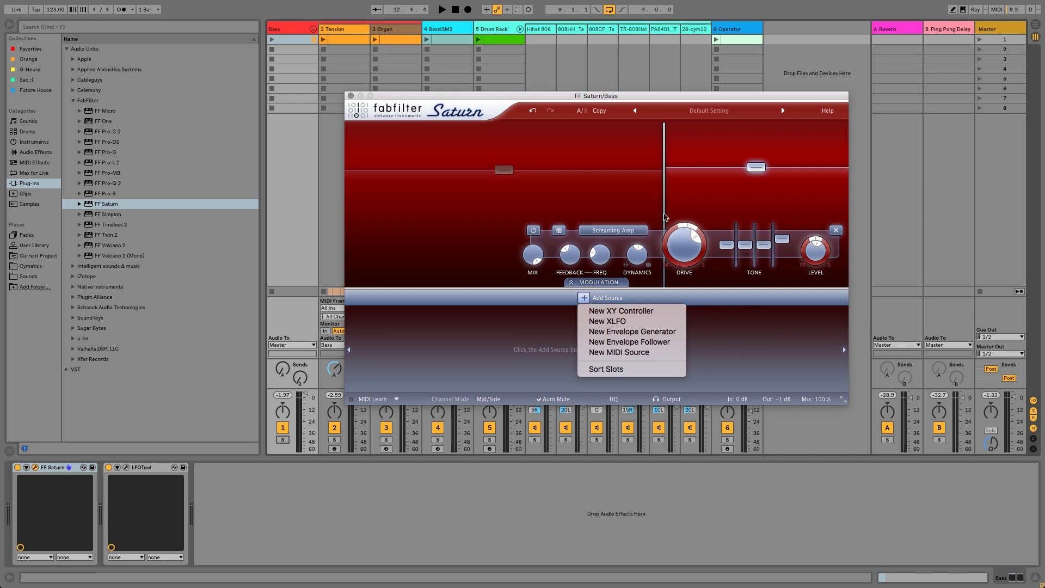
left_click(659, 321)
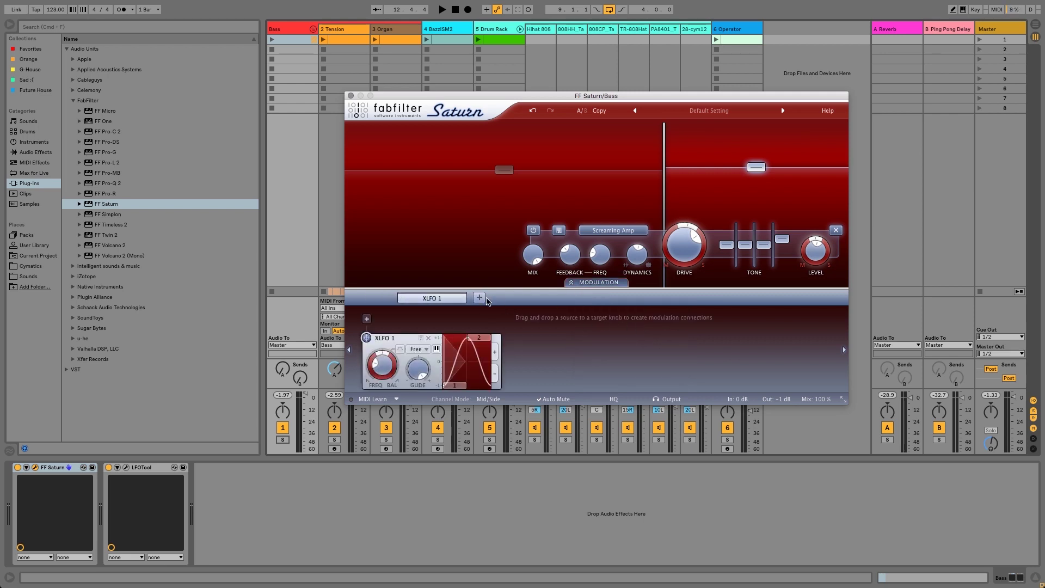
left_click(480, 299)
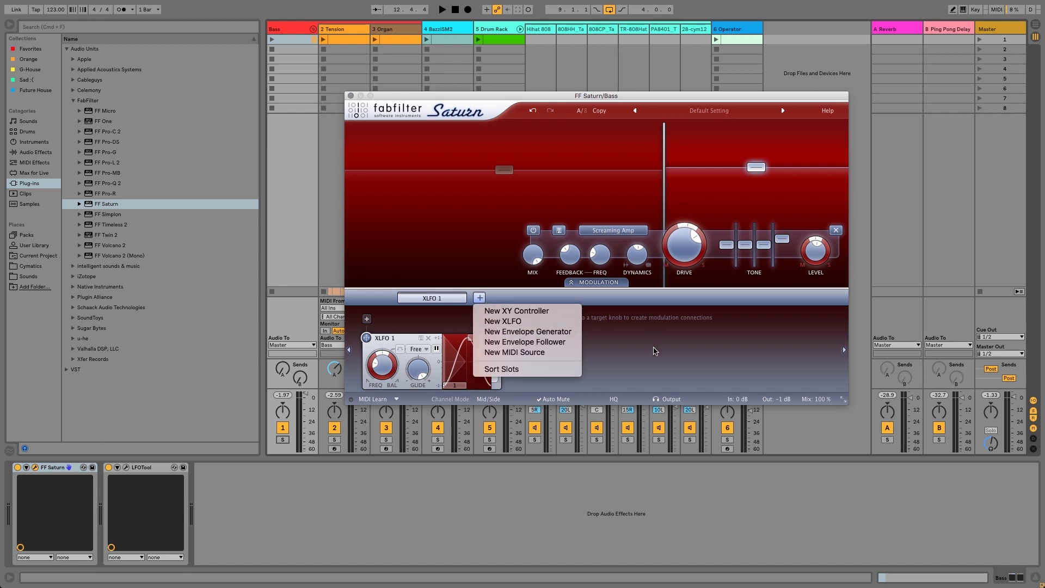
left_click(655, 351)
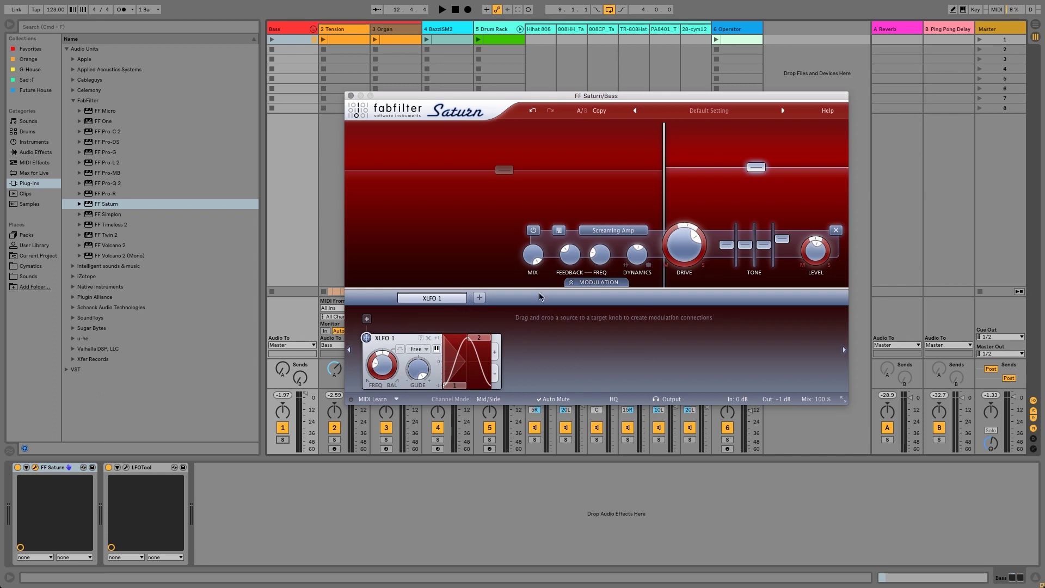
Assign XLFO 1 to modulate the upper band's feedback frequency, and audition the modulation briefly.
mouse_move(602, 260)
left_click_drag(367, 338, 600, 254)
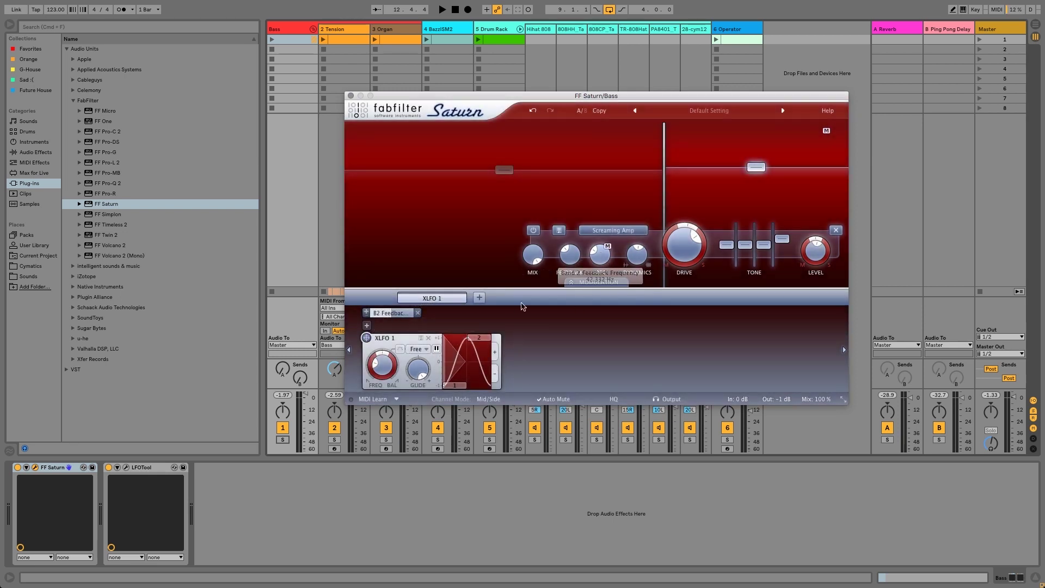
mouse_move(607, 247)
key("space")
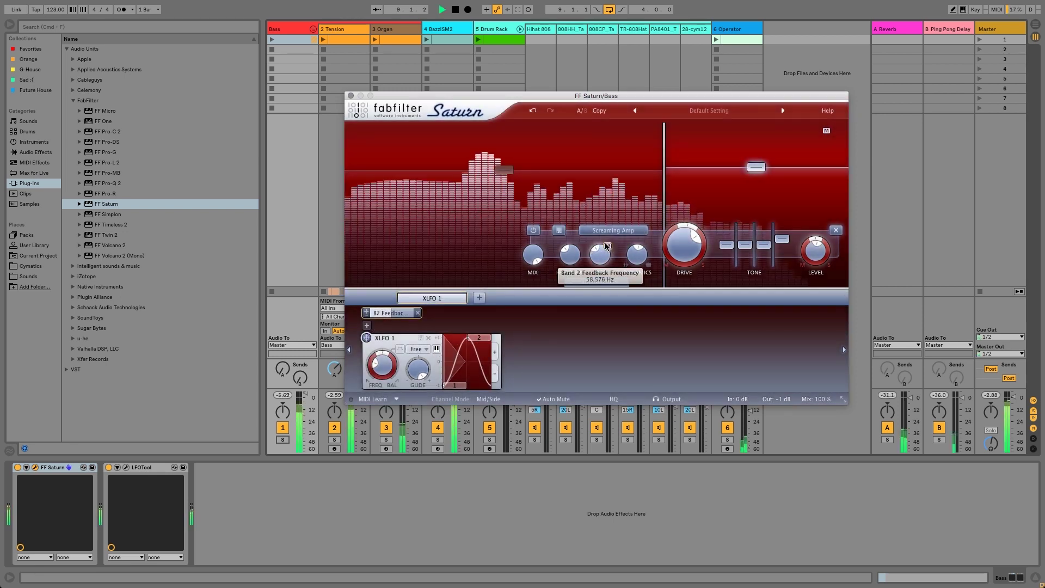
key("space")
Sync the XLFO 1 rate to 1 and play the loop.
left_click(421, 350)
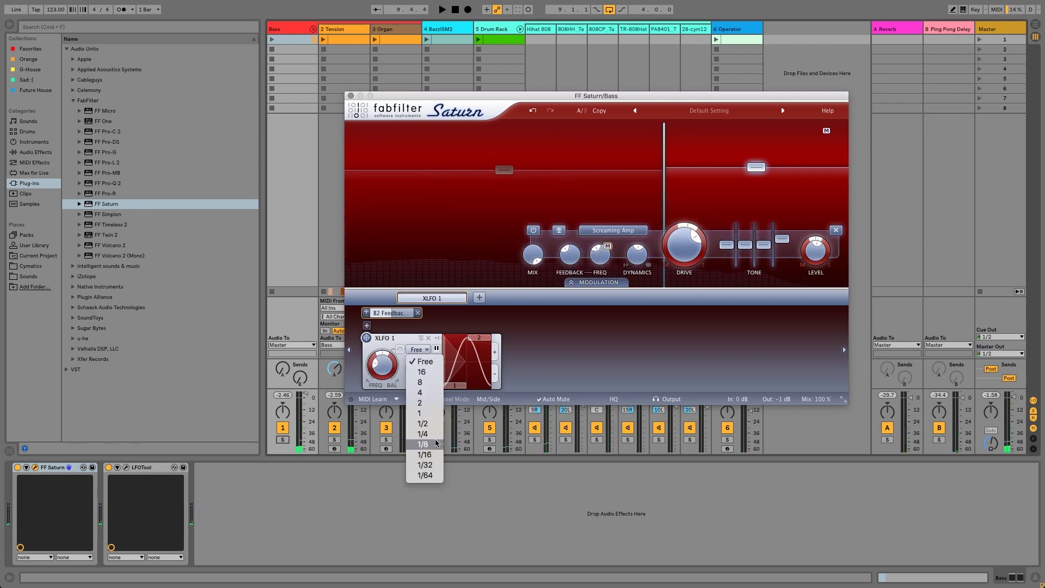
left_click(443, 413)
key("space")
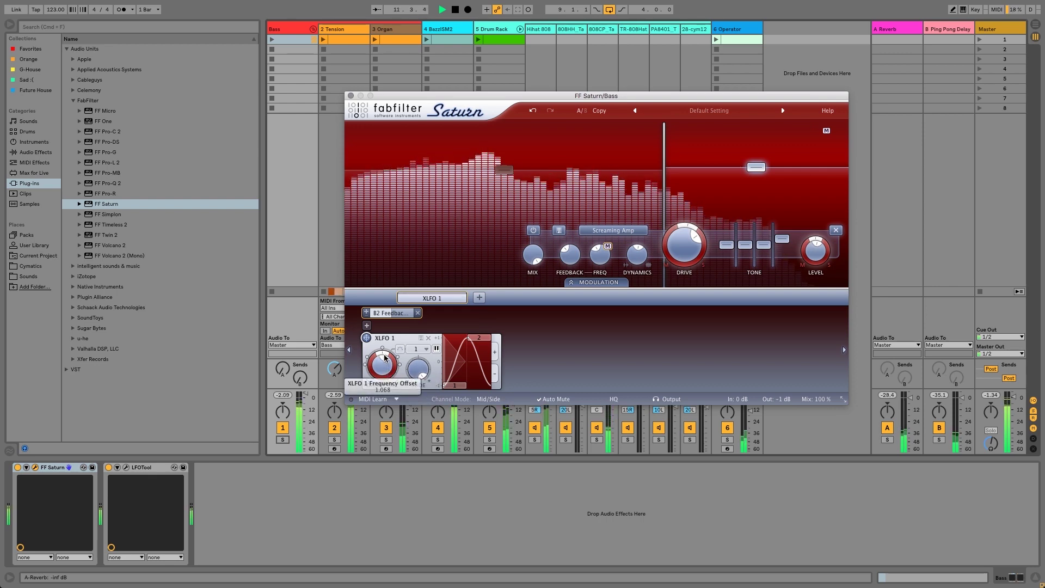
Try different frequency offset and glide amounts on XLFO 1 during playback, leaving the frequency offset at 0.5.
left_click_drag(385, 347, 384, 268)
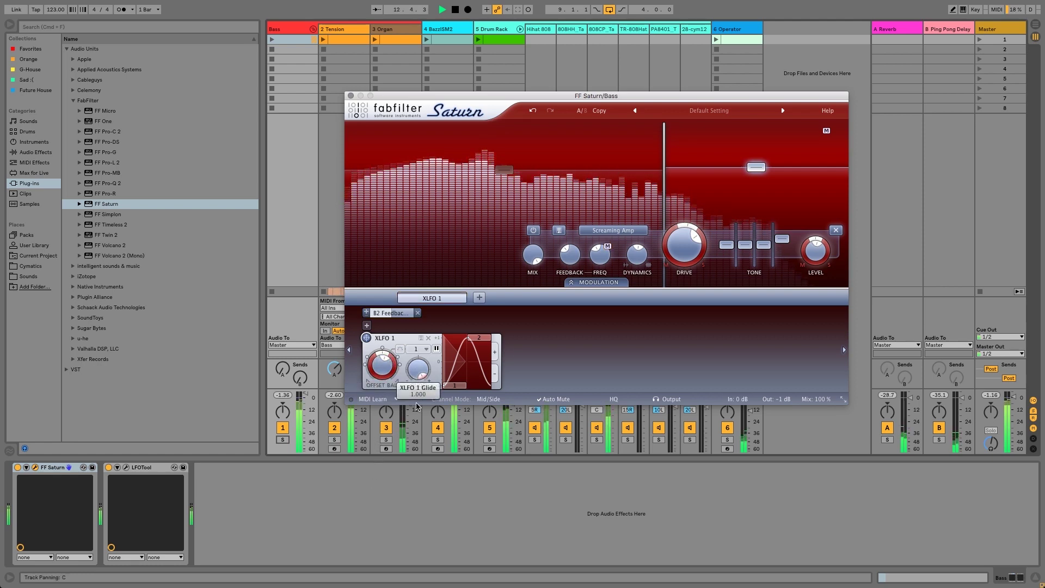
left_click_drag(405, 464, 404, 356)
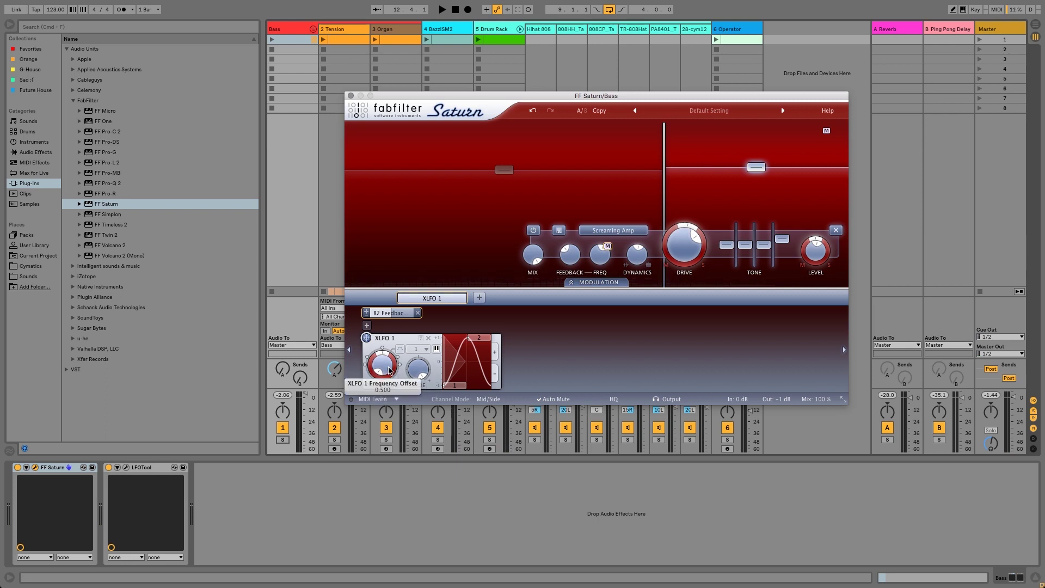
key("space")
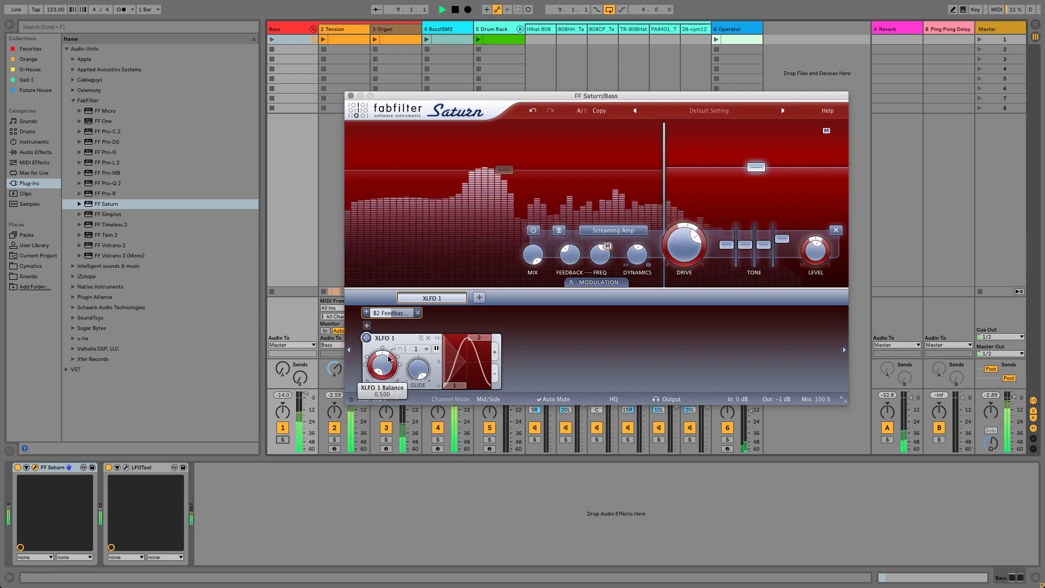
Keep XLFO 1's frequency offset at 0.5, and check its balance and modulation slot level while auditioning the loop.
mouse_move(389, 357)
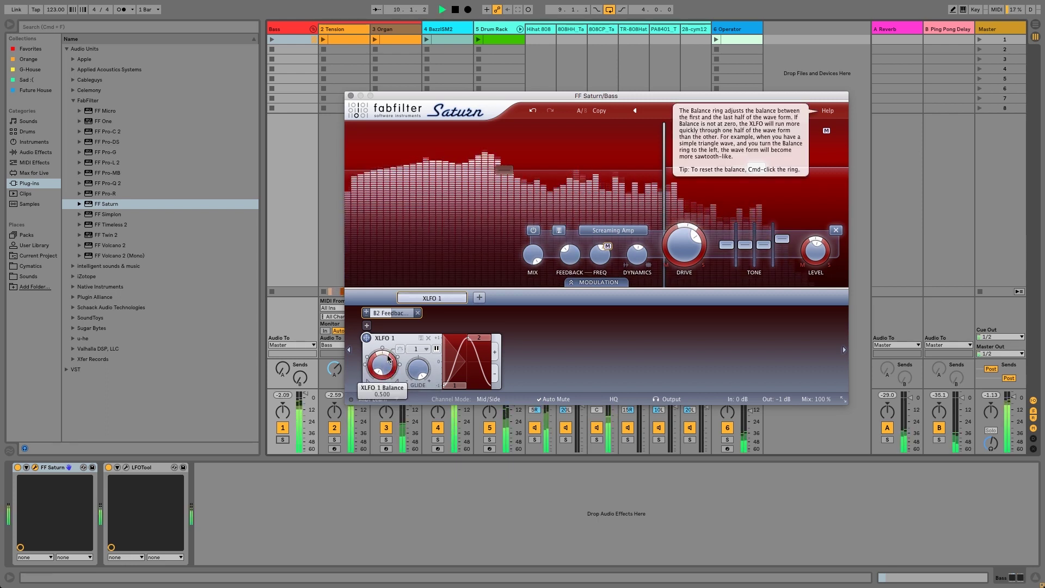
left_click_drag(389, 364, 385, 355)
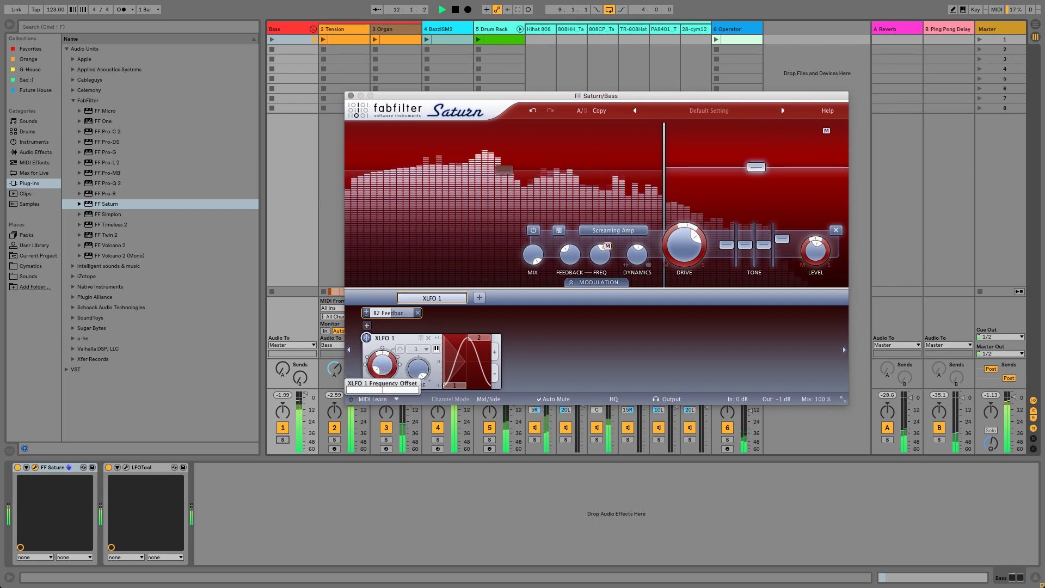
key("Return")
key("space")
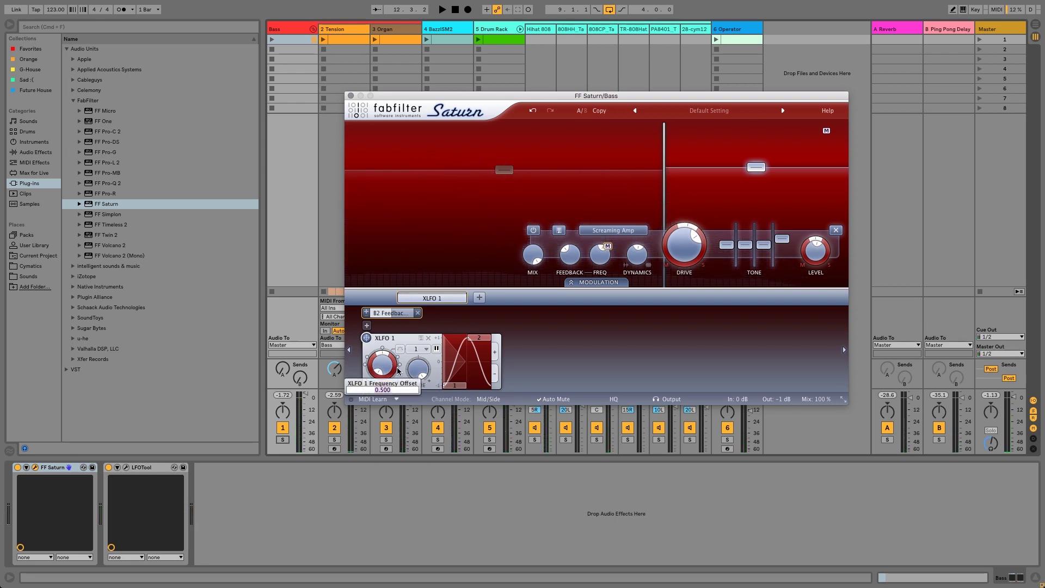
key("Return")
key("space")
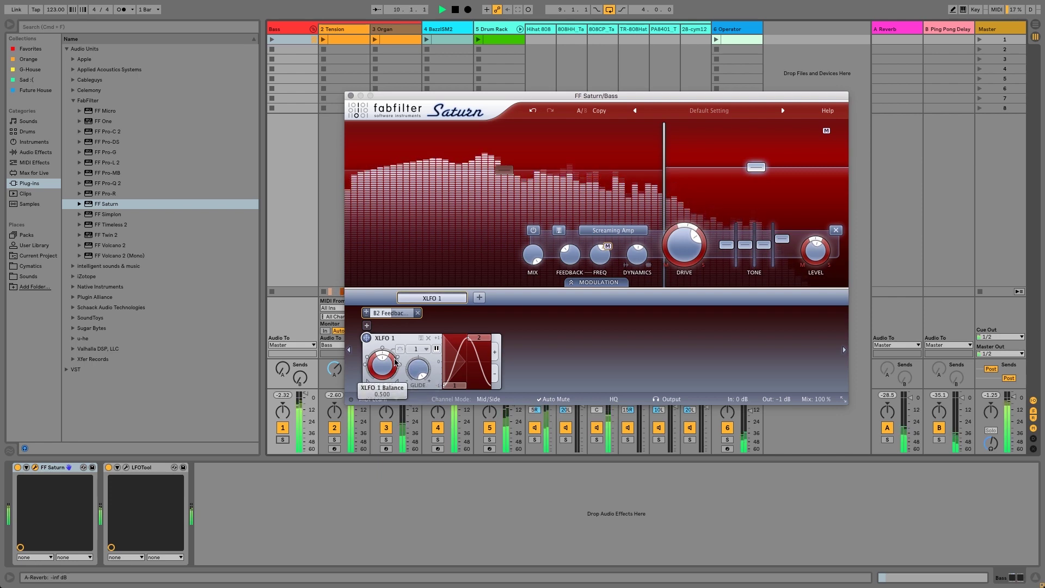
mouse_move(378, 317)
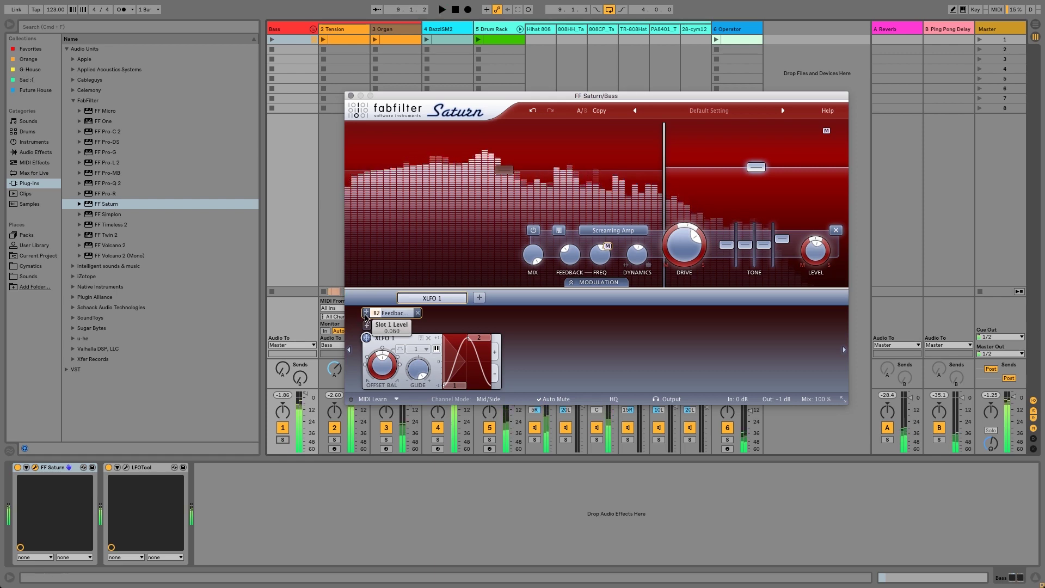
key("space")
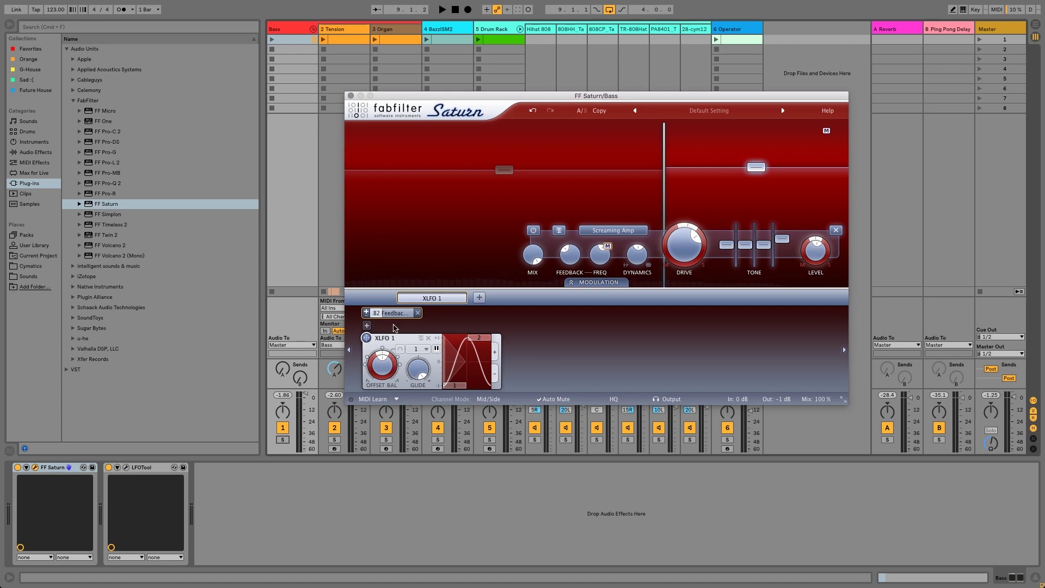
Reduce XLFO 1's glide to 0 during playback and audition its effect on the upper band's feedback frequency.
key("space")
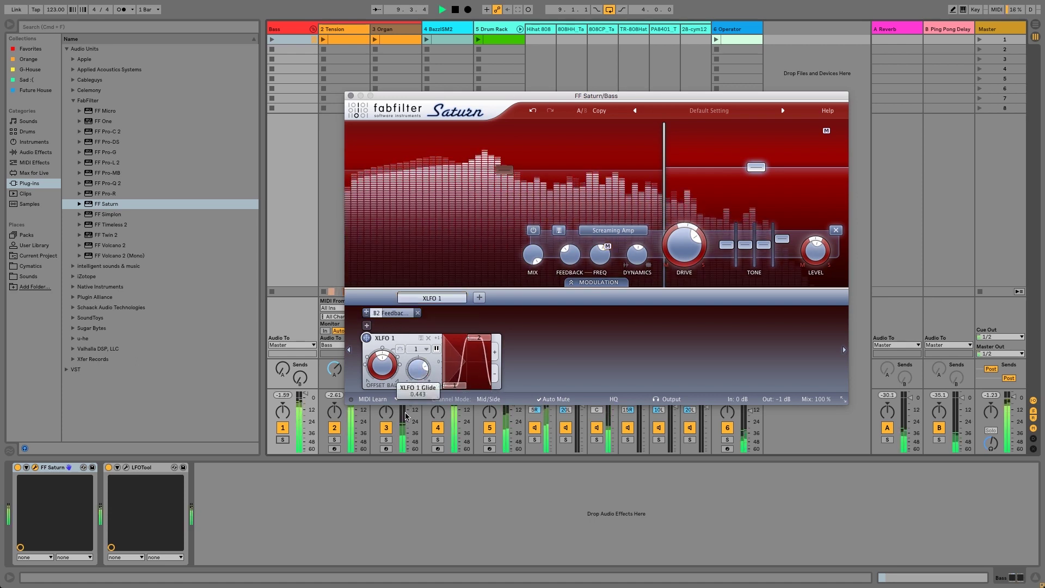
left_click_drag(406, 416, 400, 452)
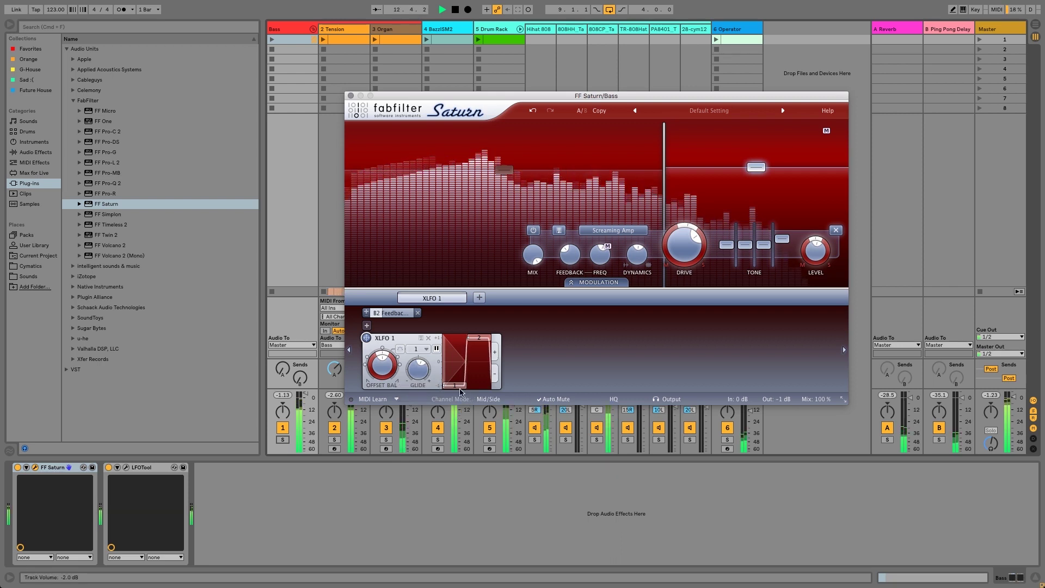
mouse_move(425, 372)
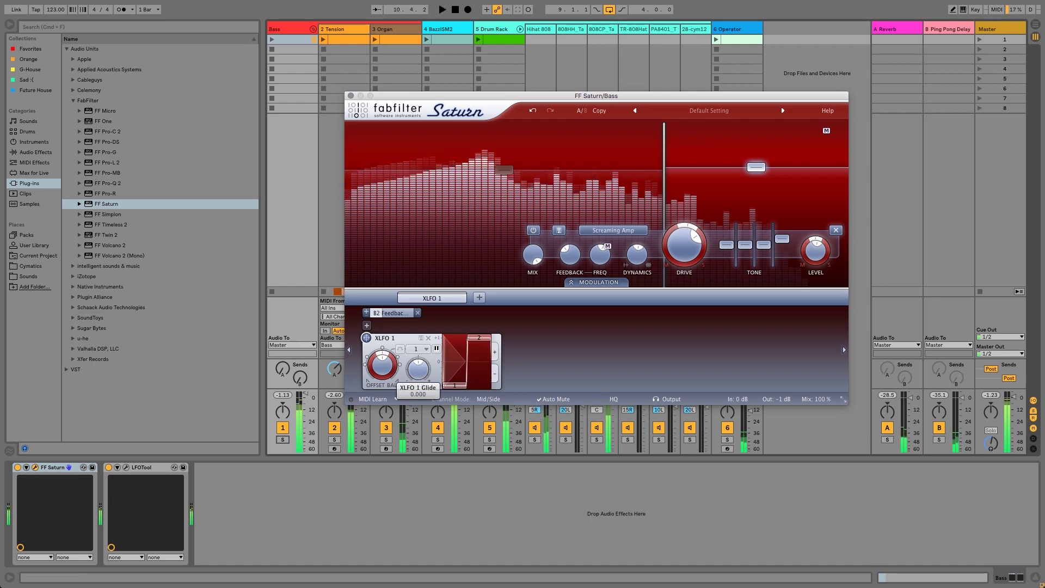
key("Return")
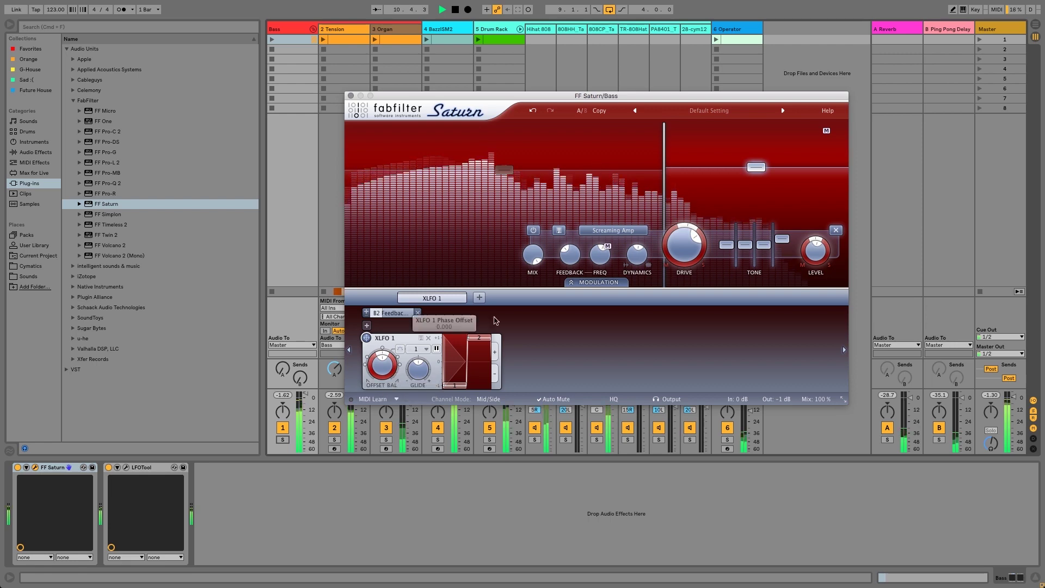
mouse_move(595, 242)
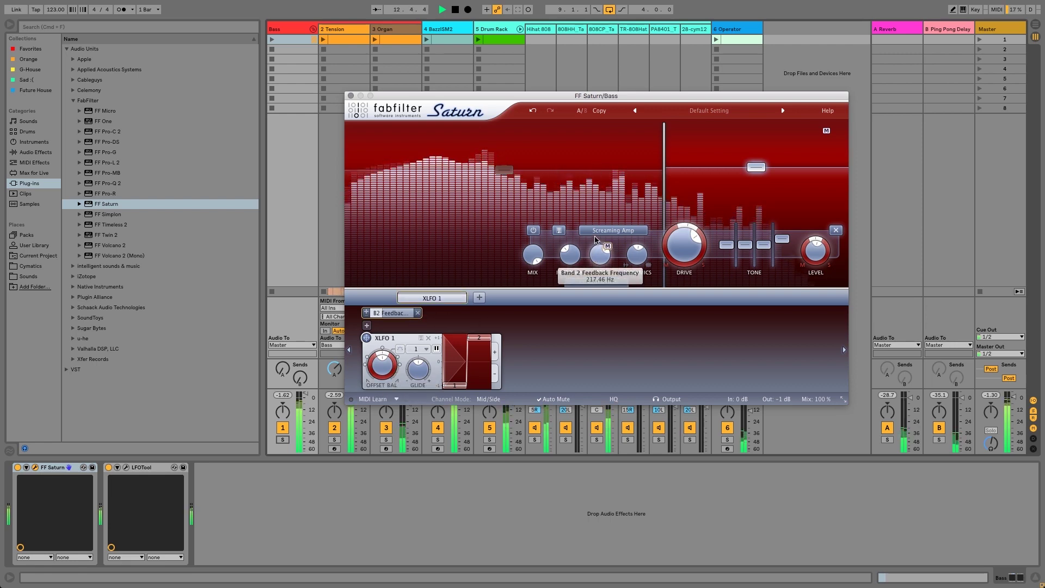
key("space")
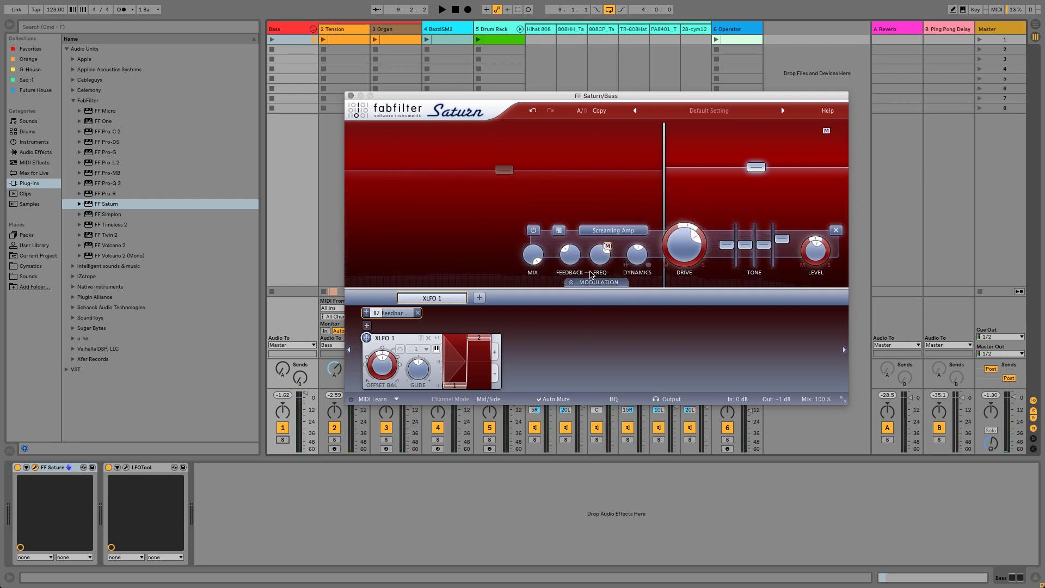
Reposition the Saturn window and raise the upper band's feedback frequency to about 383 Hz by ear during playback.
mouse_move(595, 262)
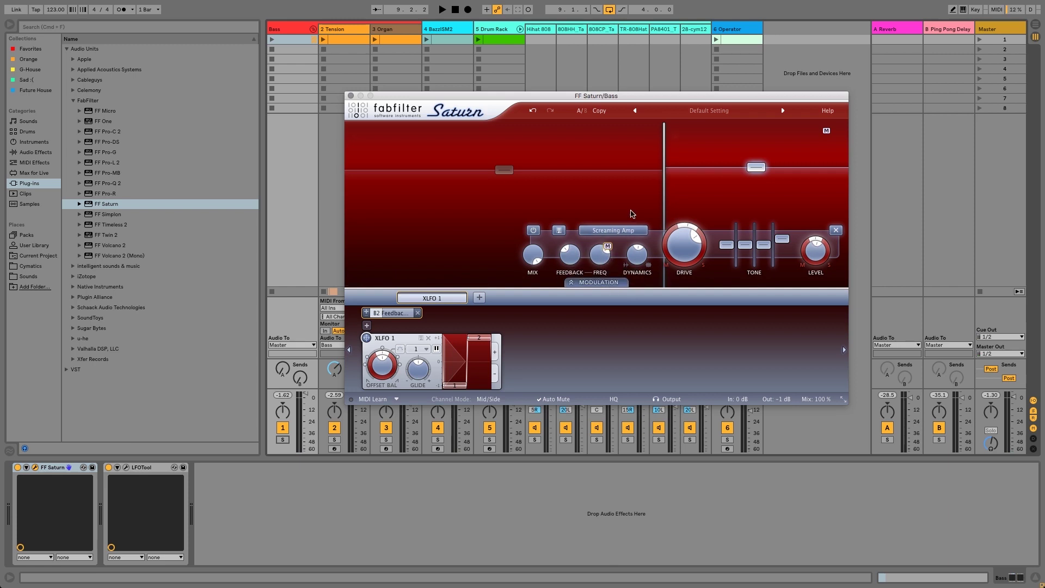
left_click_drag(639, 102, 556, 99)
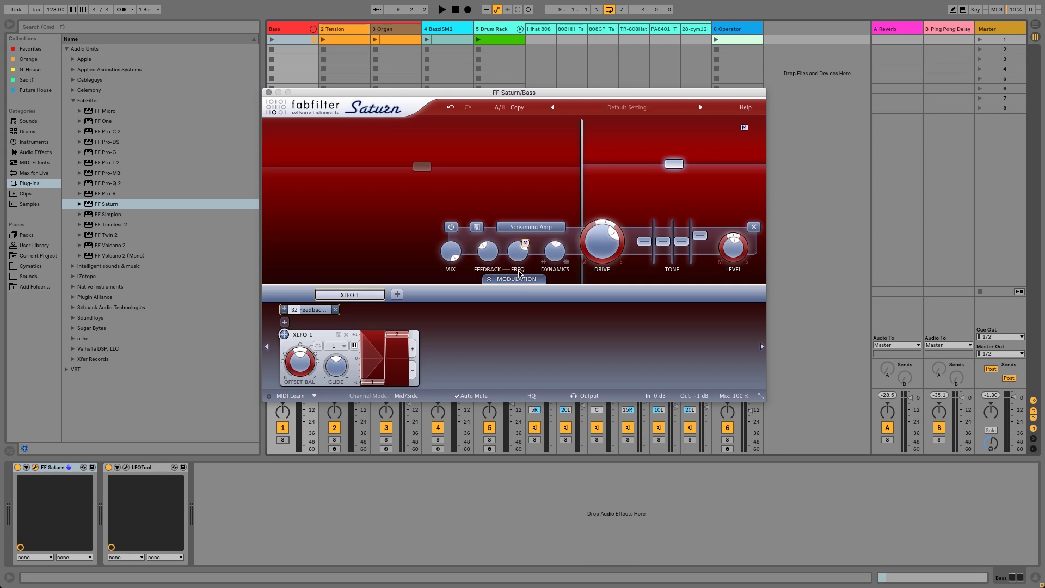
mouse_move(529, 281)
mouse_move(526, 302)
left_click_drag(409, 99, 428, 104)
key("space")
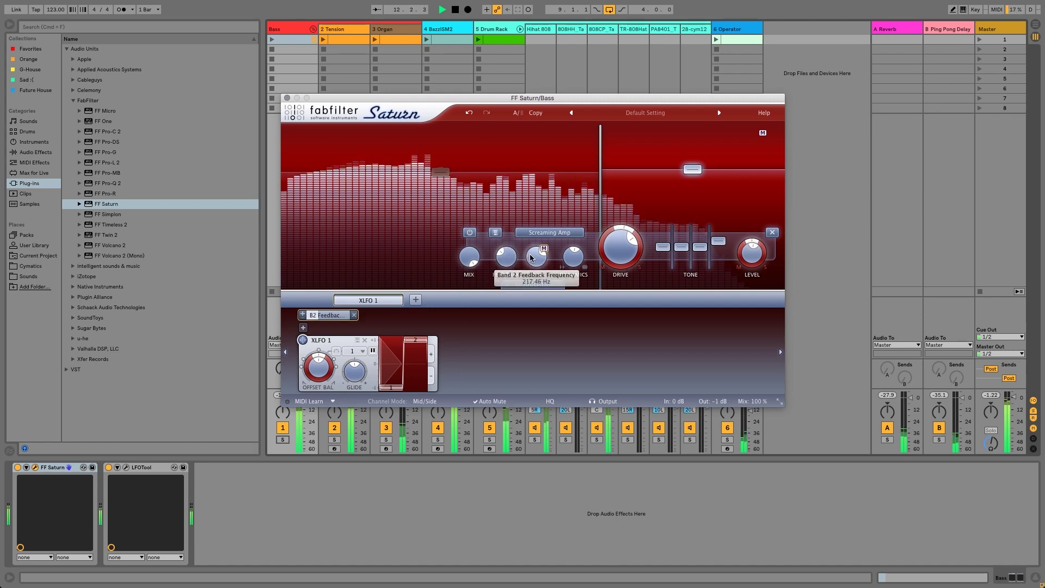
left_click_drag(531, 258, 532, 239)
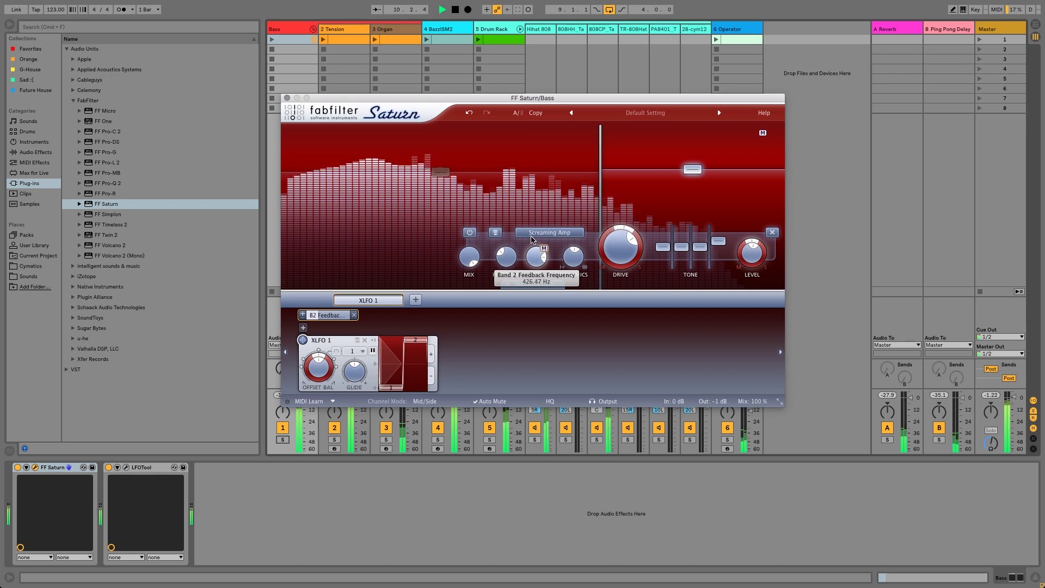
left_click_drag(531, 239, 533, 234)
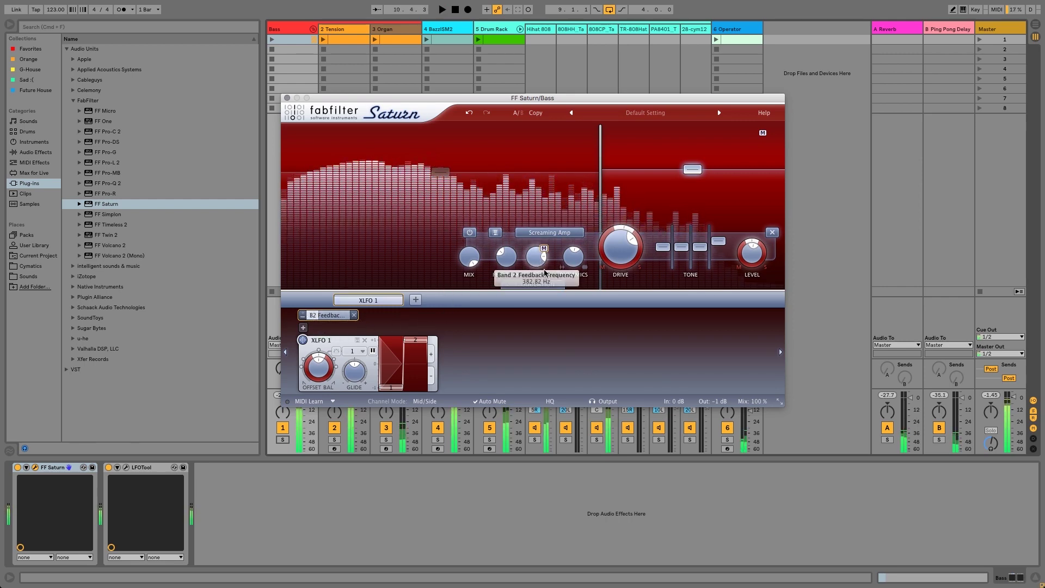
key("space")
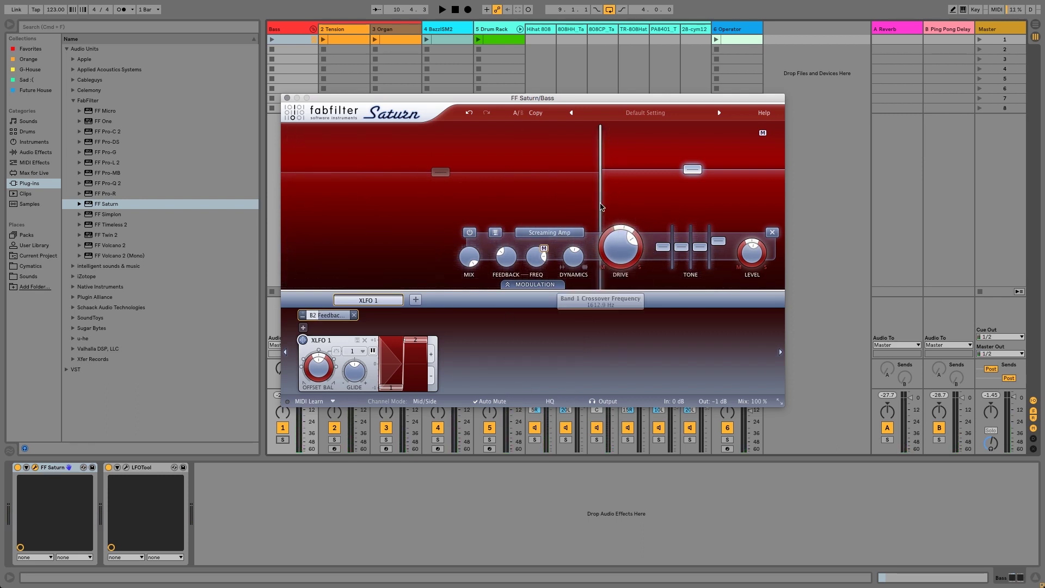
Lower the crossover frequency between the two bands, and look over the upper band's distortion styles, keeping Screaming Amp.
left_click_drag(600, 206, 550, 207)
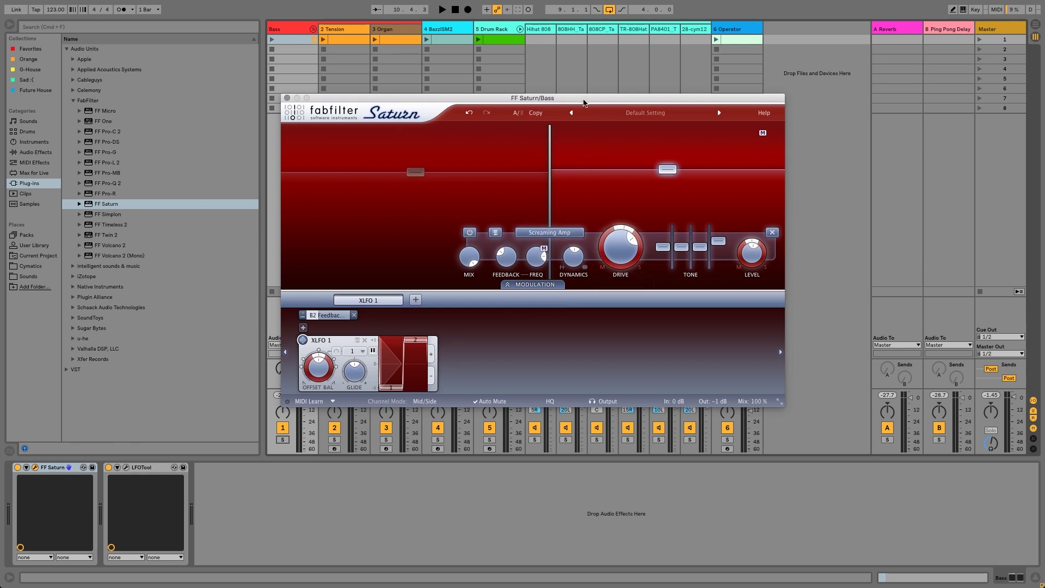
left_click_drag(580, 100, 529, 124)
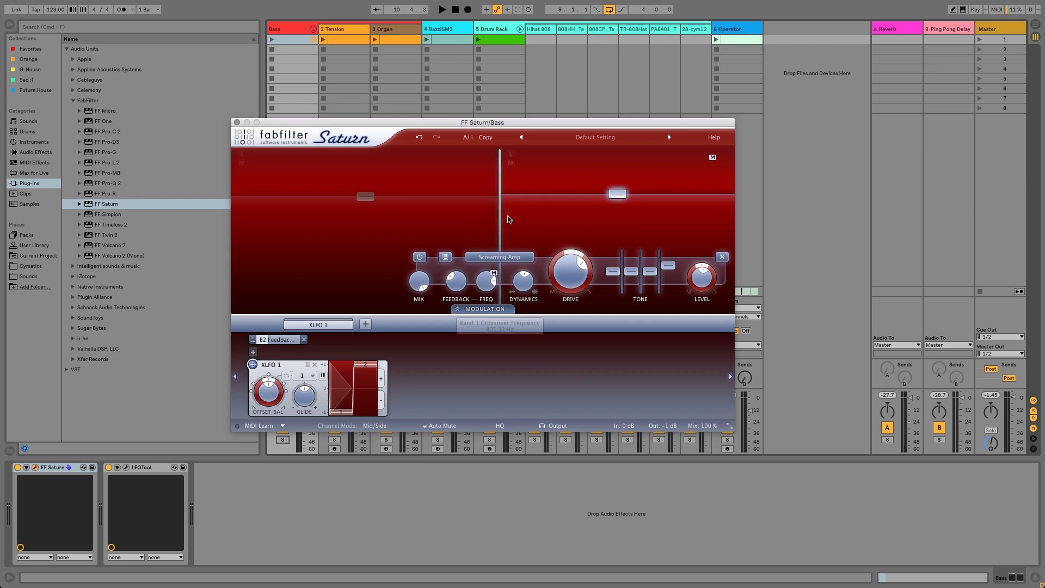
left_click_drag(502, 219, 505, 246)
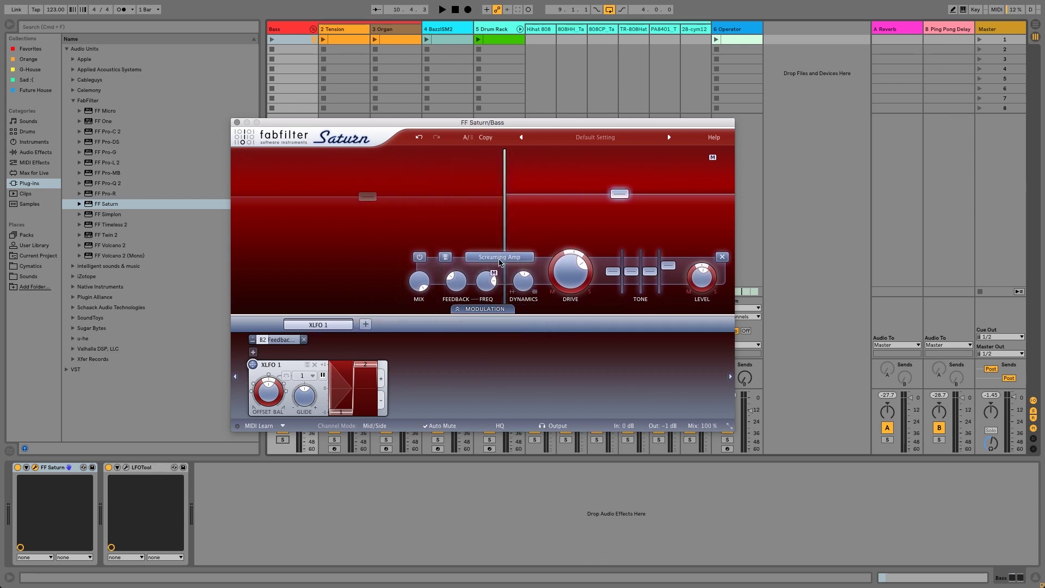
left_click(500, 260)
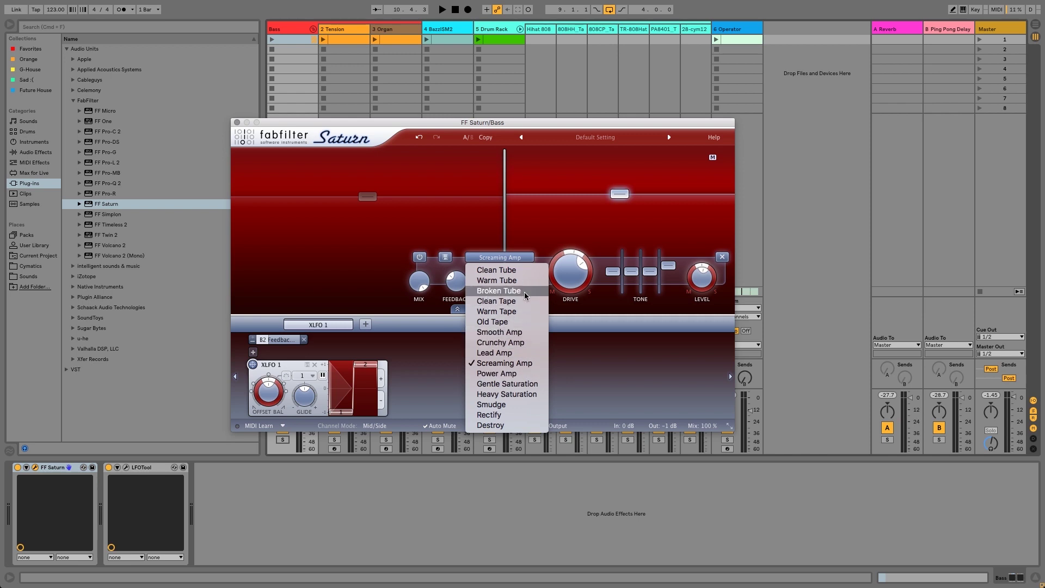
left_click(517, 259)
Play the loop and try different drive amounts on the lower band with the Power Amp style.
key("space")
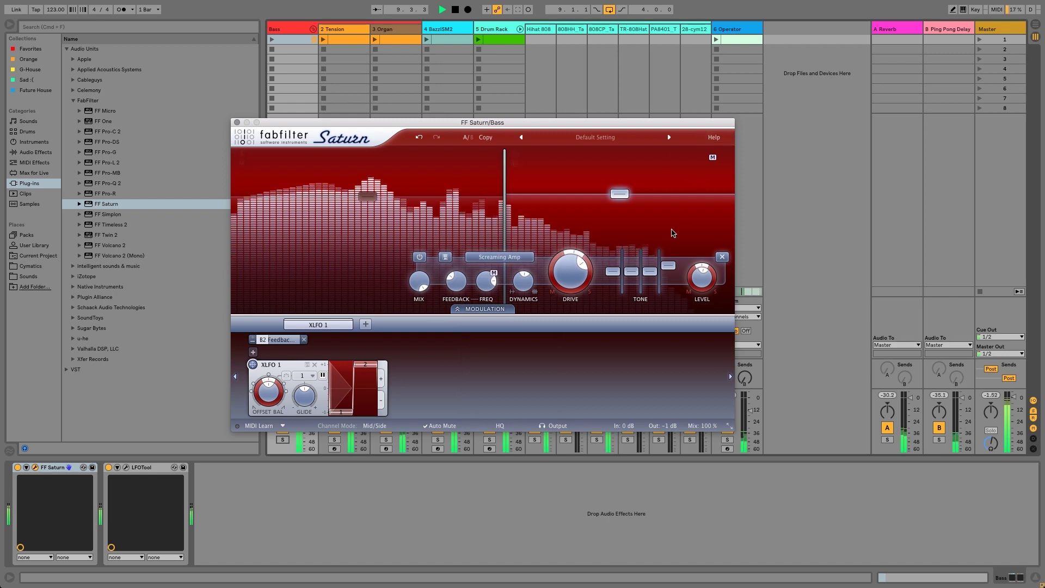
left_click(433, 216)
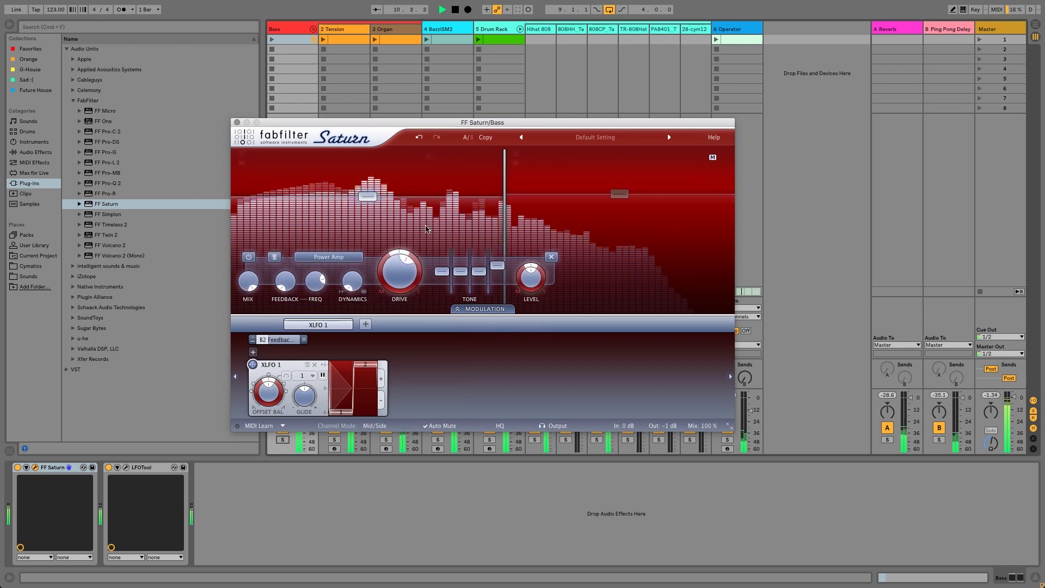
left_click(328, 257)
left_click(326, 373)
mouse_move(395, 254)
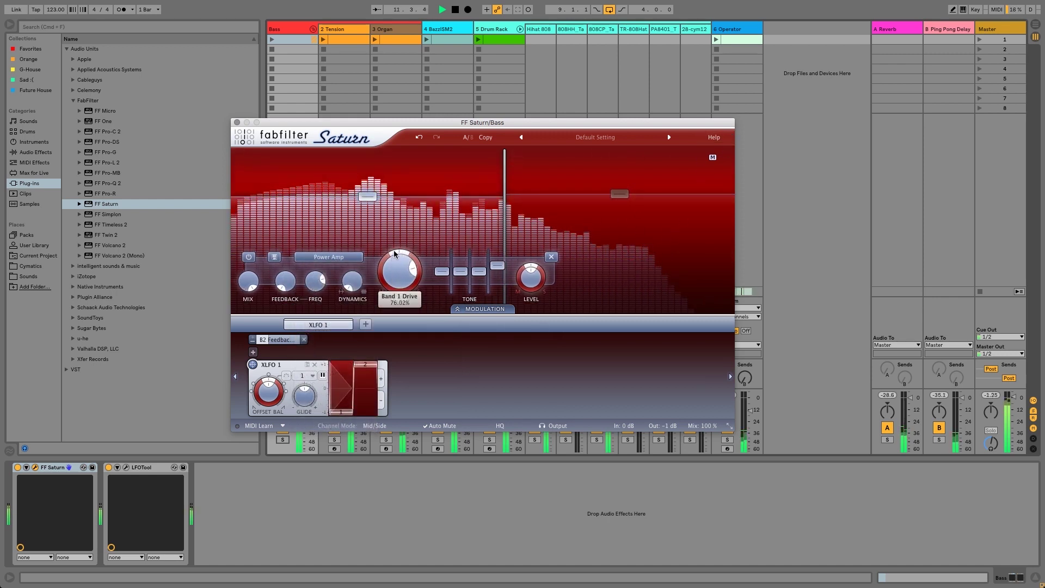
mouse_move(396, 239)
left_mouse_down()
mouse_move(397, 257)
mouse_move(397, 246)
left_mouse_up()
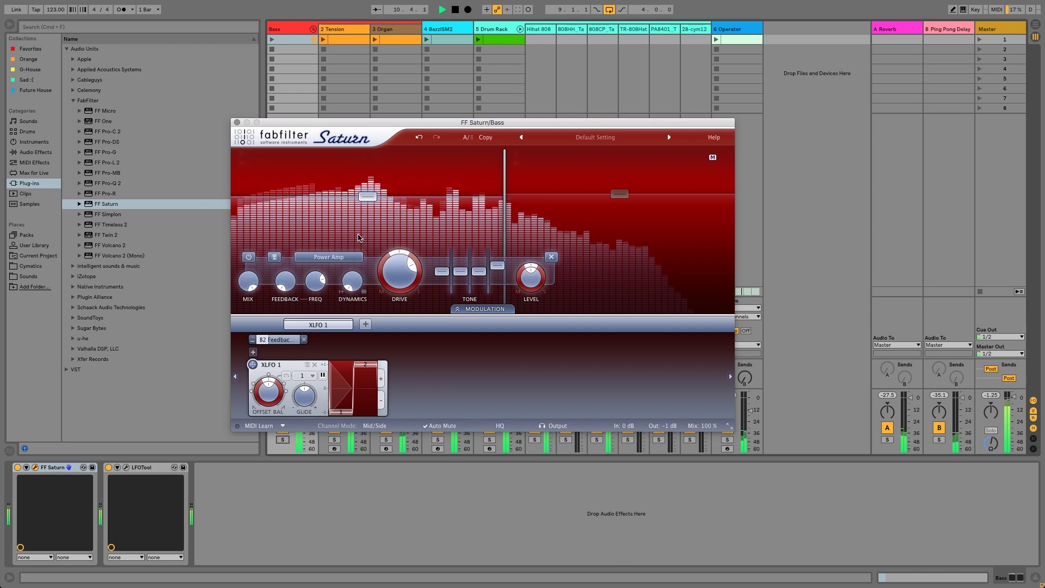
Switch the lower band's distortion style to Heavy Saturation and raise its level to about +9.33 dB.
left_click(328, 257)
left_click(330, 397)
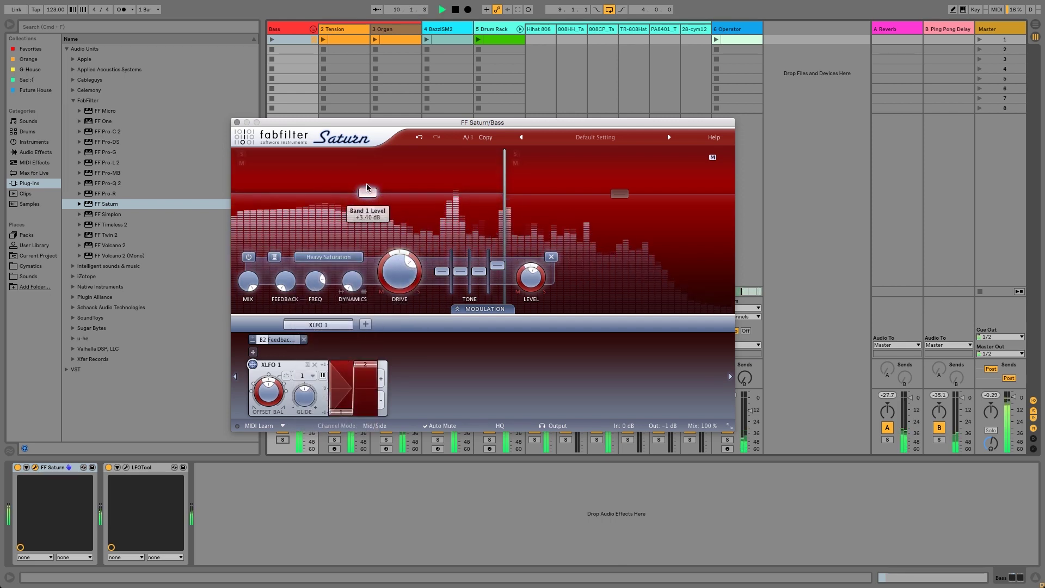
left_click_drag(367, 187, 368, 177)
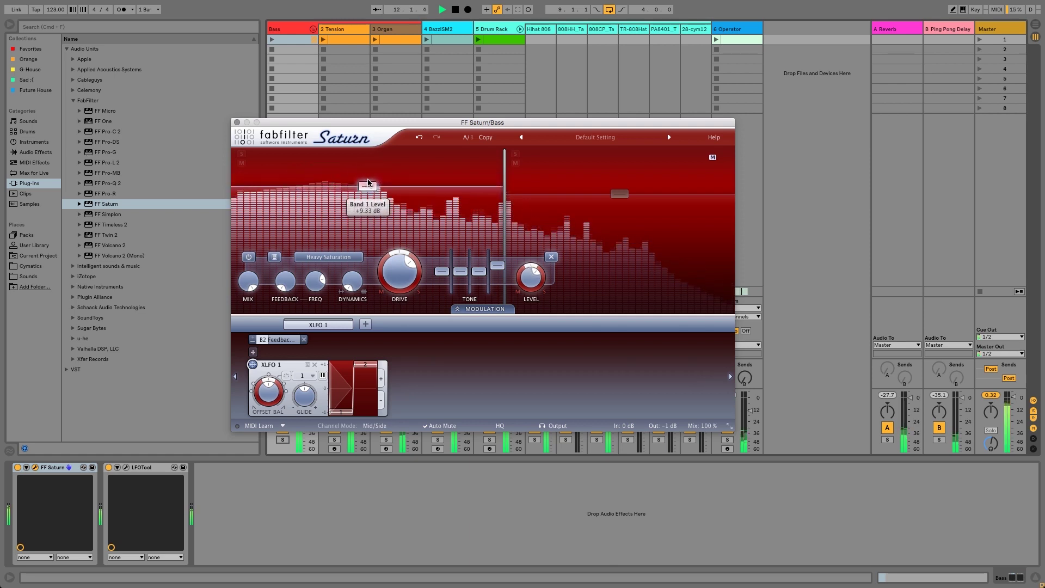
Reduce the lower band's drive to about 53%, stop playback, and bring the band's level down slightly.
left_click_drag(387, 272, 385, 300)
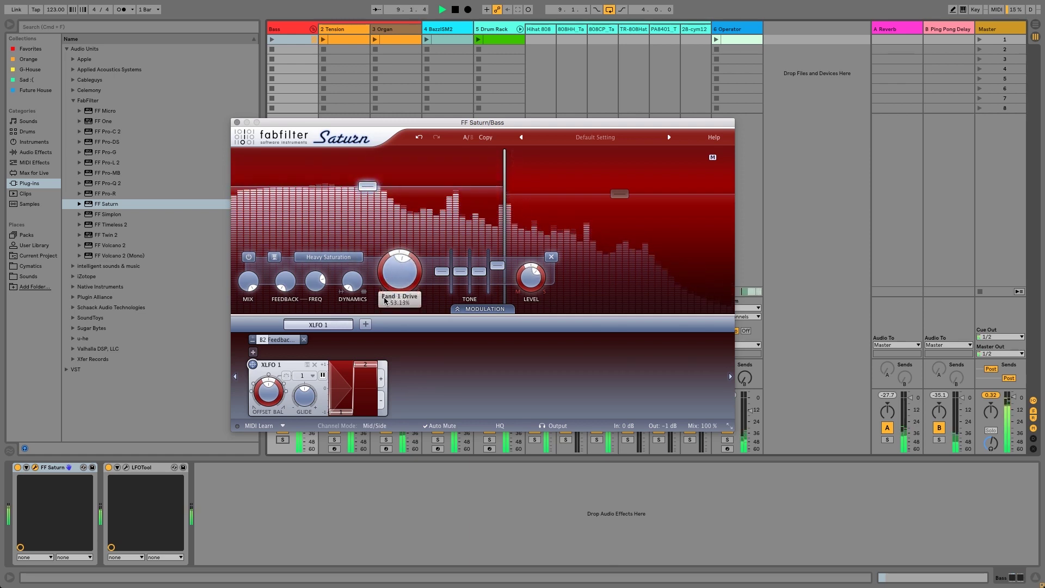
key("space")
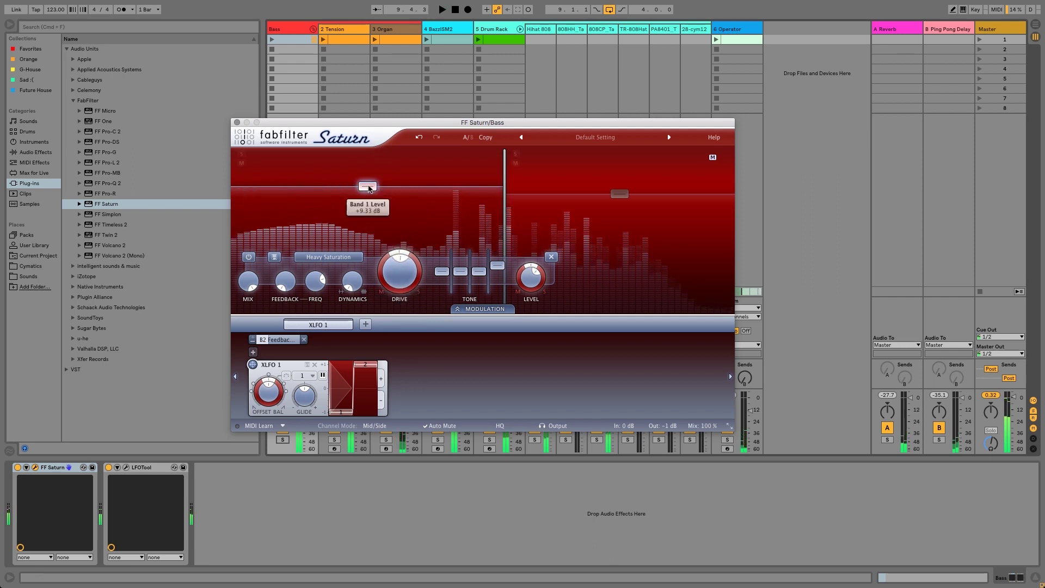
left_click_drag(367, 186, 368, 191)
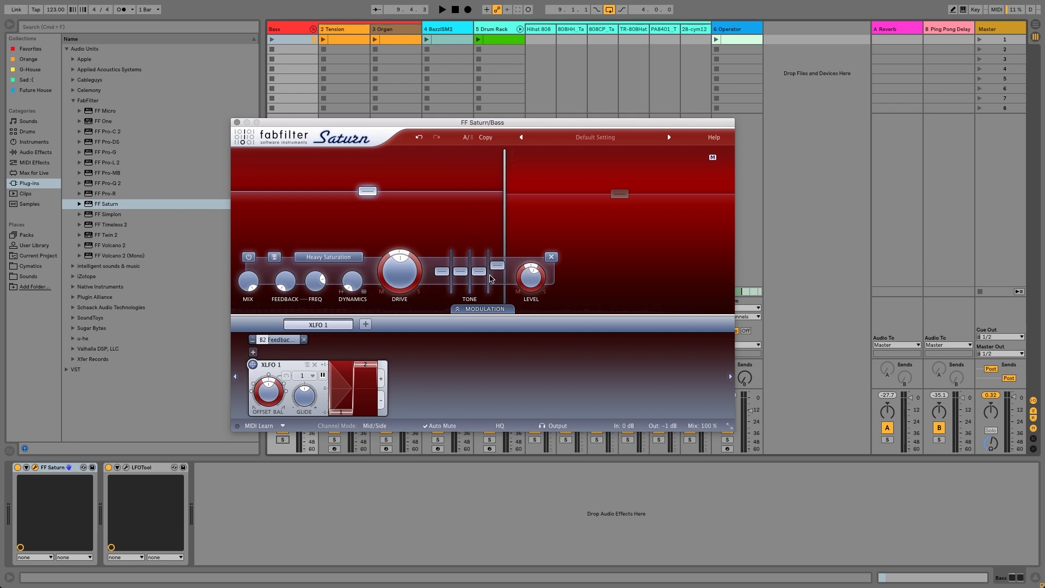
left_click_drag(506, 122, 578, 102)
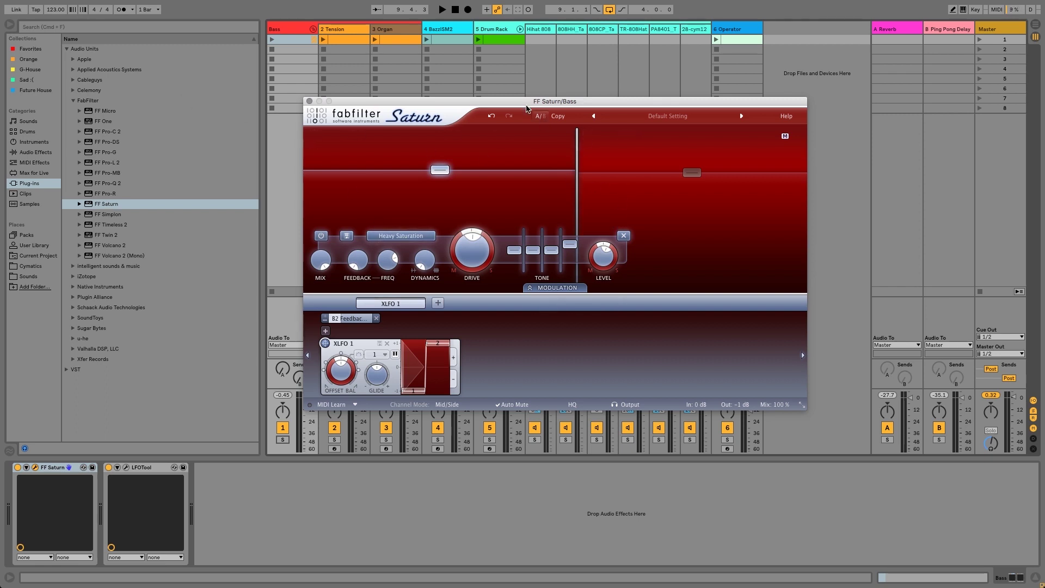
left_click_drag(521, 106, 549, 131)
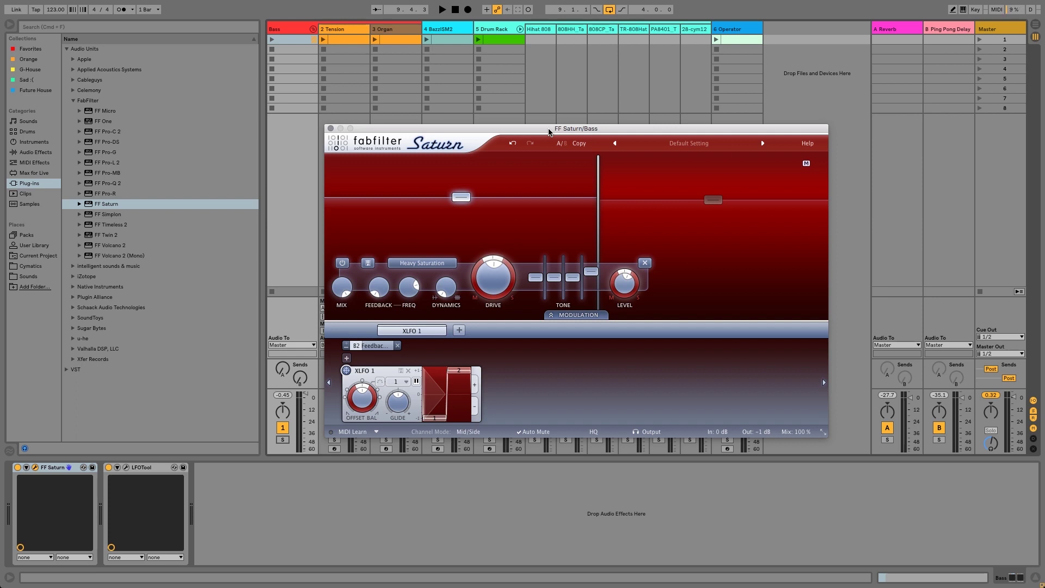
left_click_drag(549, 131, 534, 123)
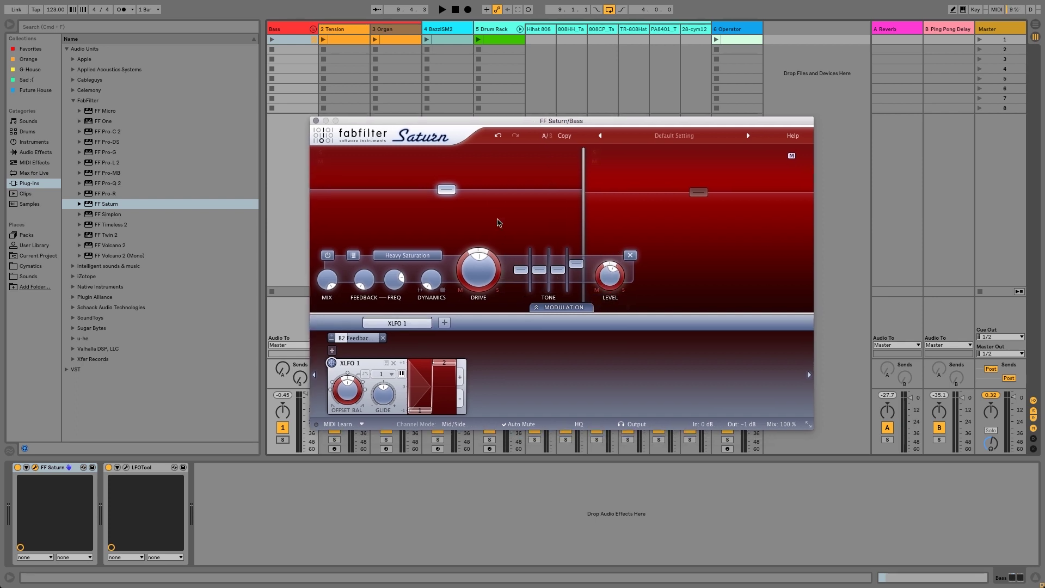
left_click_drag(497, 125, 518, 121)
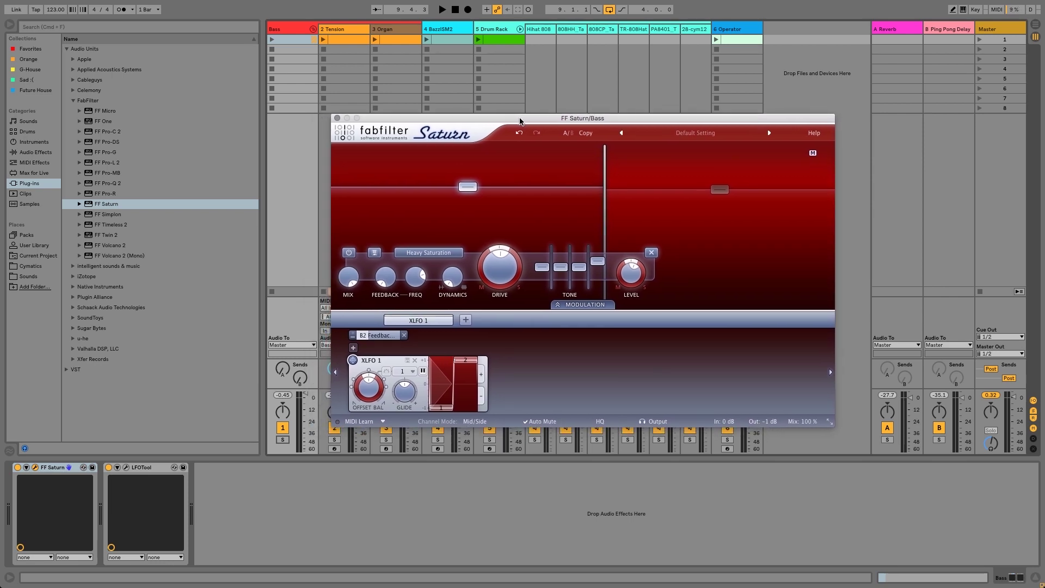